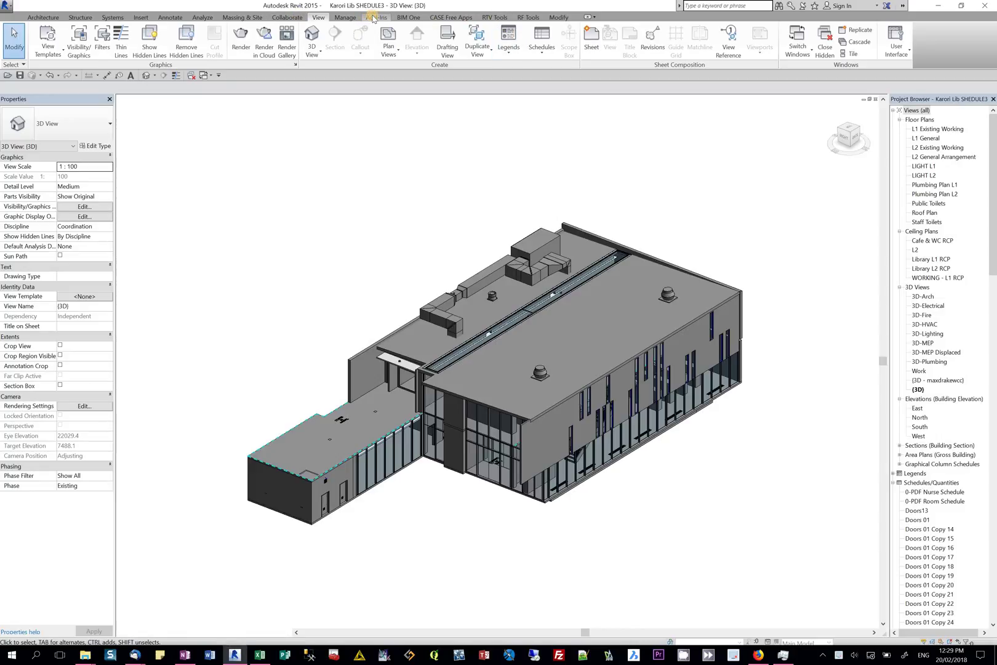
Open the WhiteFeet view tool for creating views from rooms.
click(374, 17)
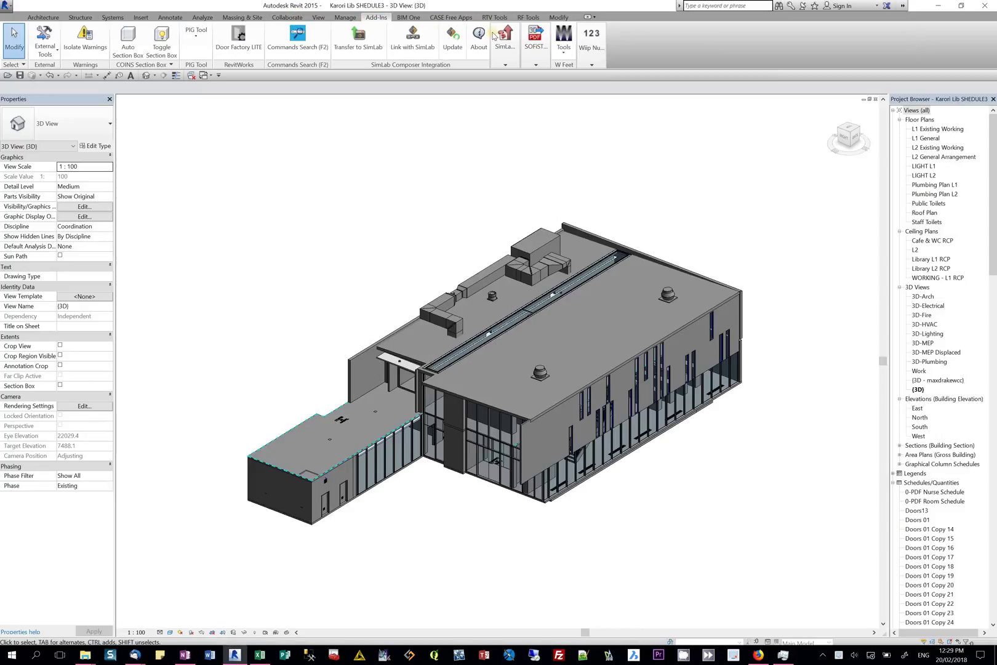
click(565, 54)
click(562, 130)
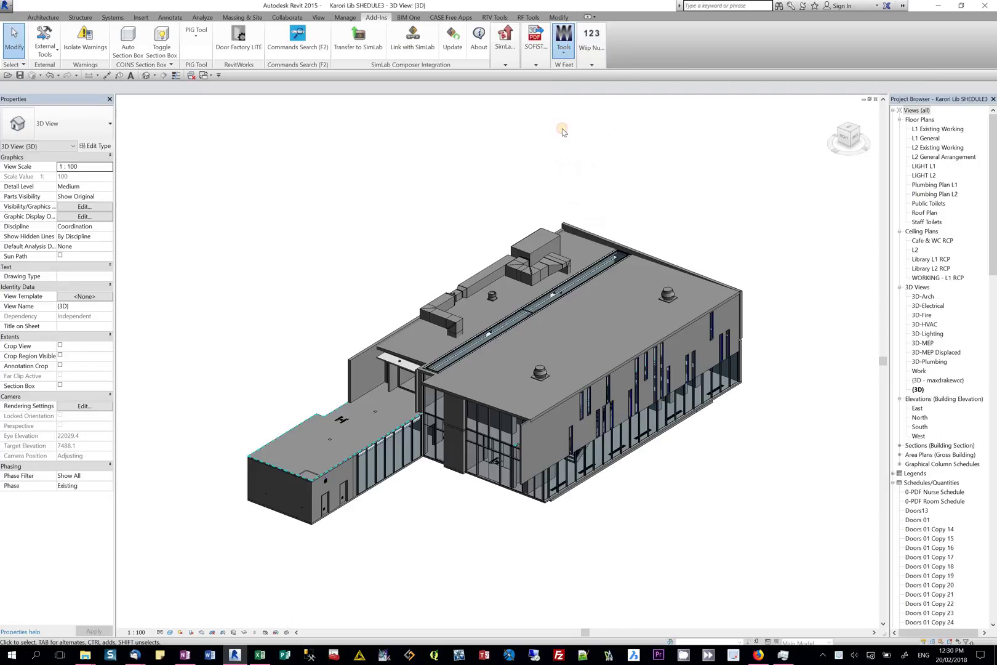
click(361, 288)
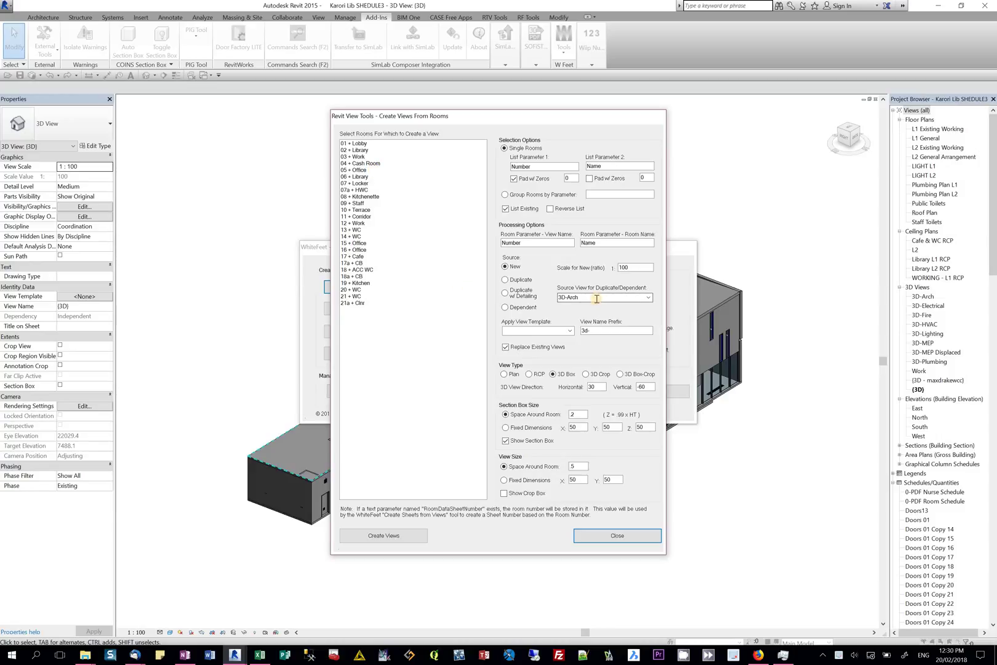
Create new 3D Box views for all listed rooms, from 01 Lobby to 21a Clnr, with the view name prefix 3d-.
double_click(589, 333)
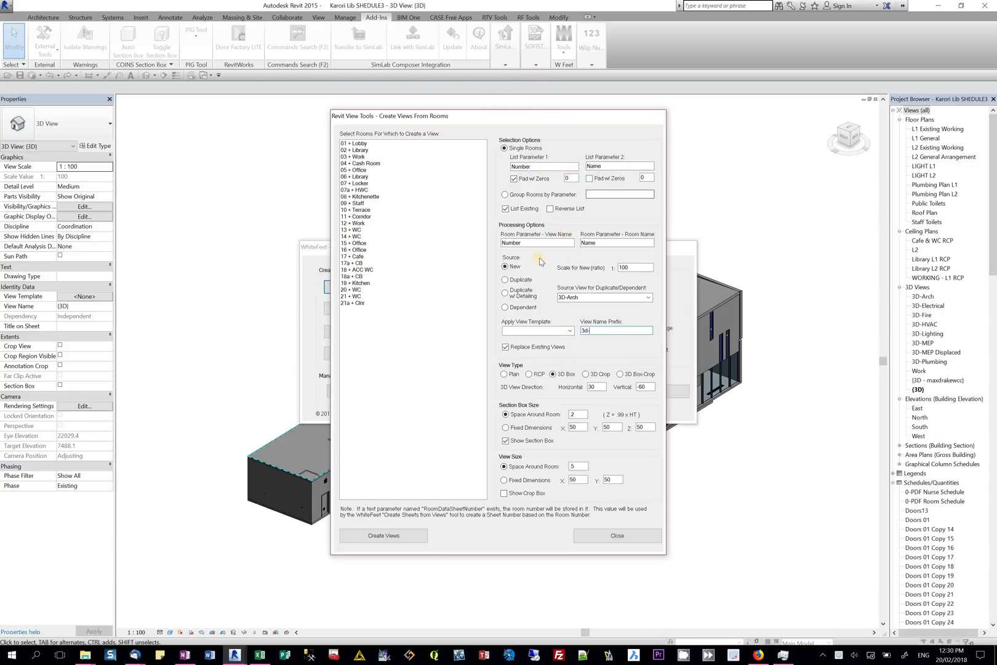
double_click(589, 332)
click(355, 146)
shift+click(362, 302)
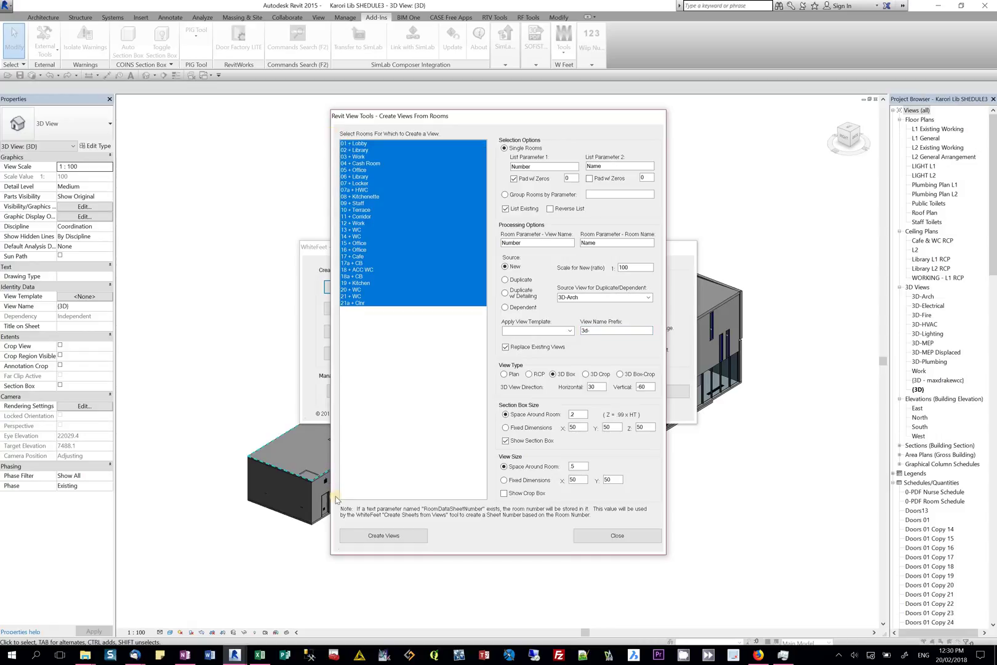
click(377, 535)
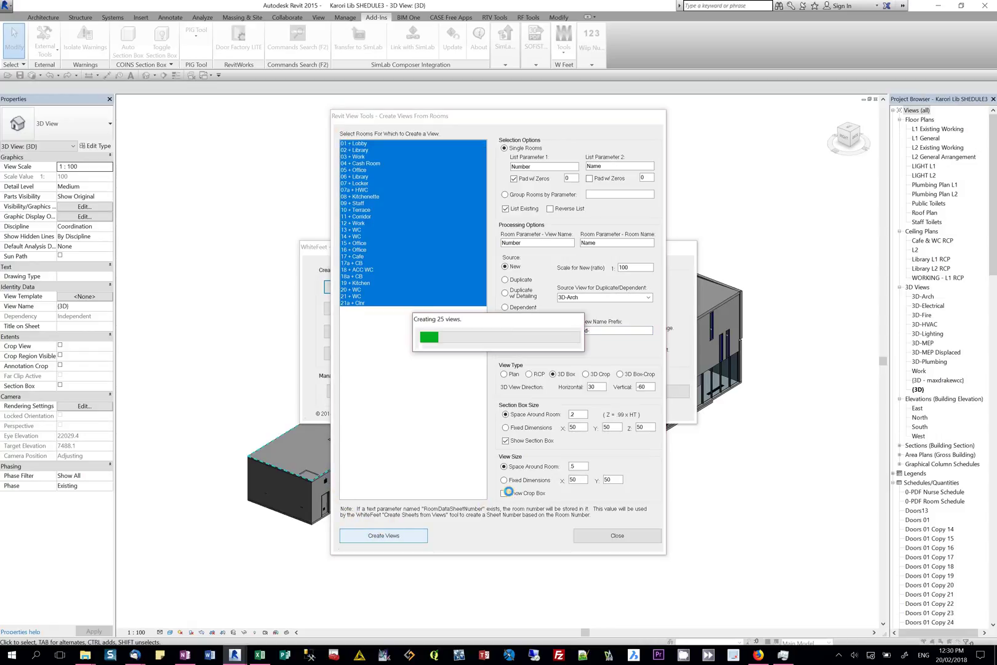
click(616, 535)
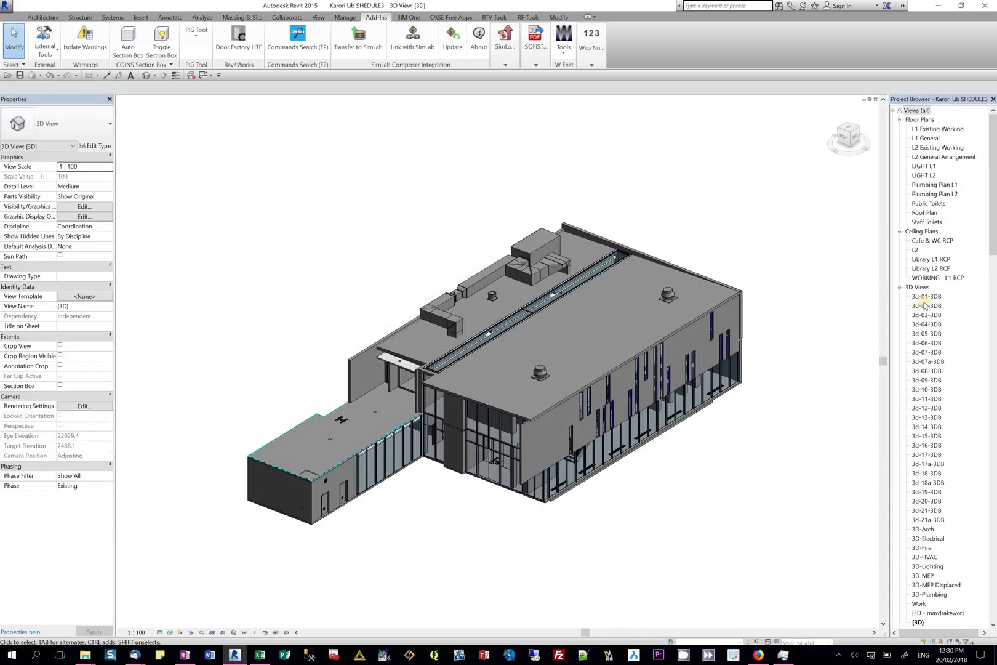
Open the Lobby view 3d-01-3DB and adjust the upper face of its section box.
double_click(926, 297)
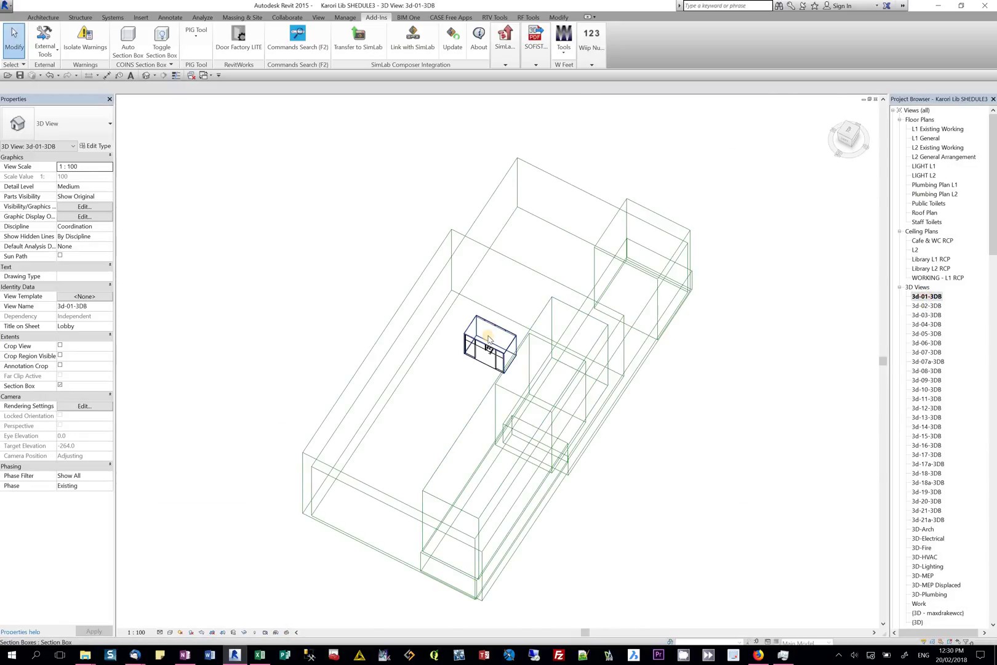
scroll(487, 340, up, 8)
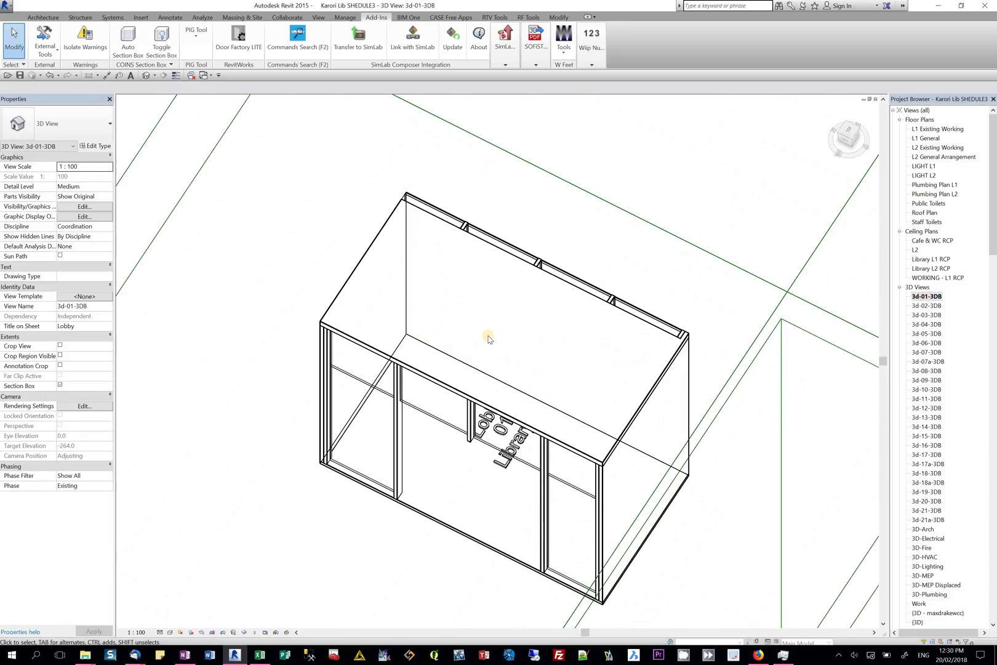
click(453, 391)
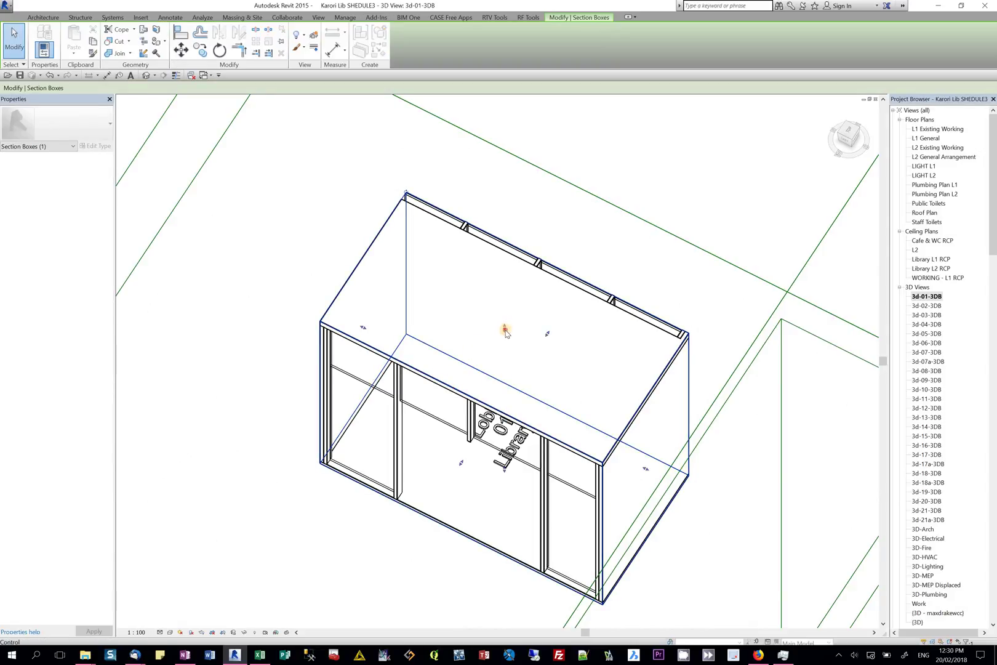
drag(504, 332, 490, 286)
scroll(491, 286, down, 8)
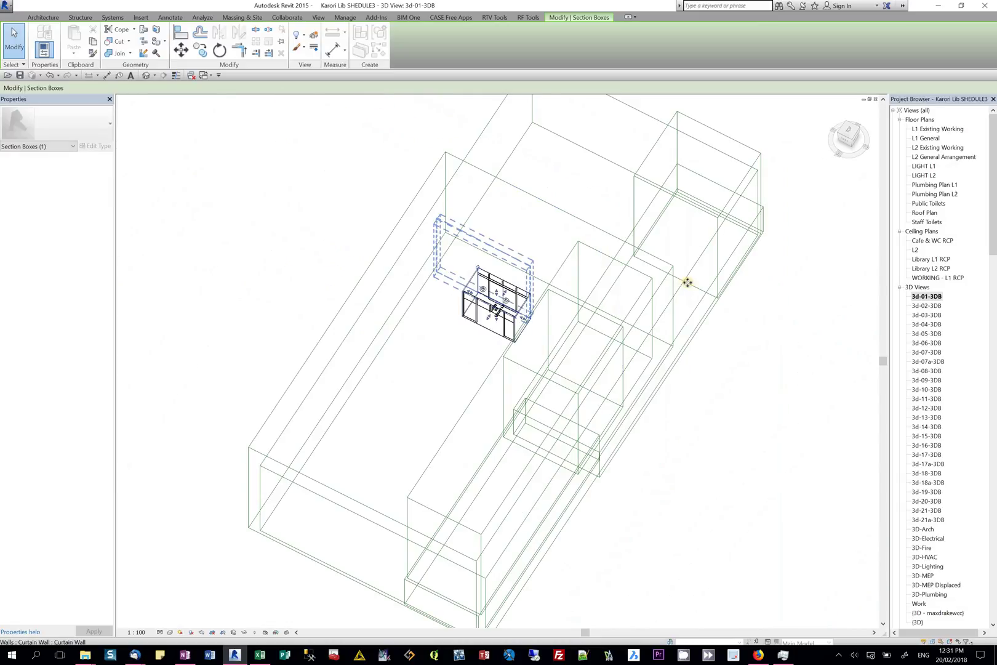
Open the Library view 3d-02-3DB and lower the top of its section box to cut away the roof.
double_click(918, 306)
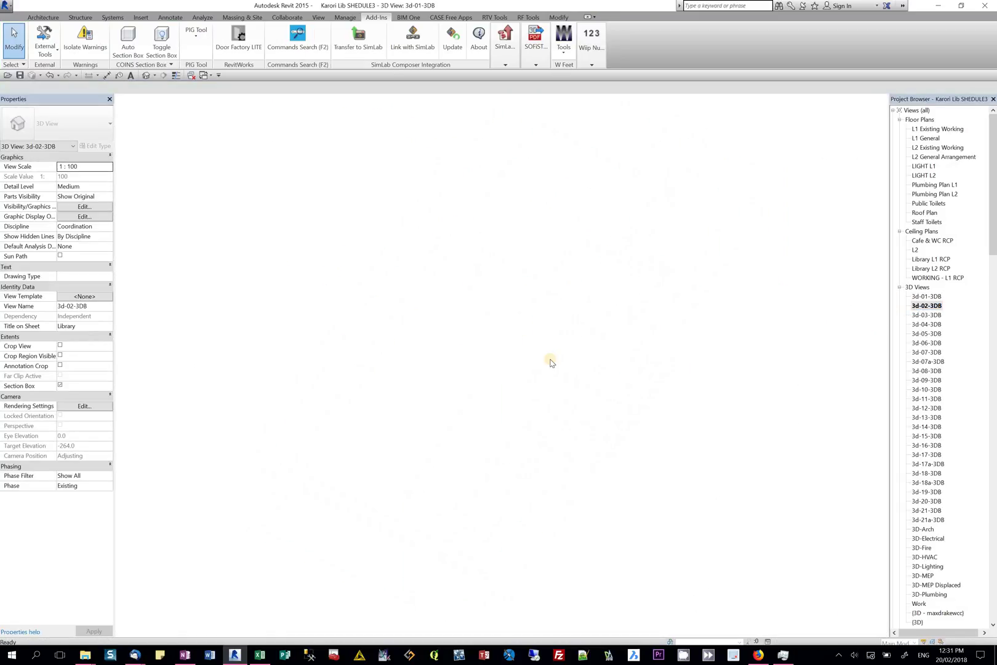
click(520, 346)
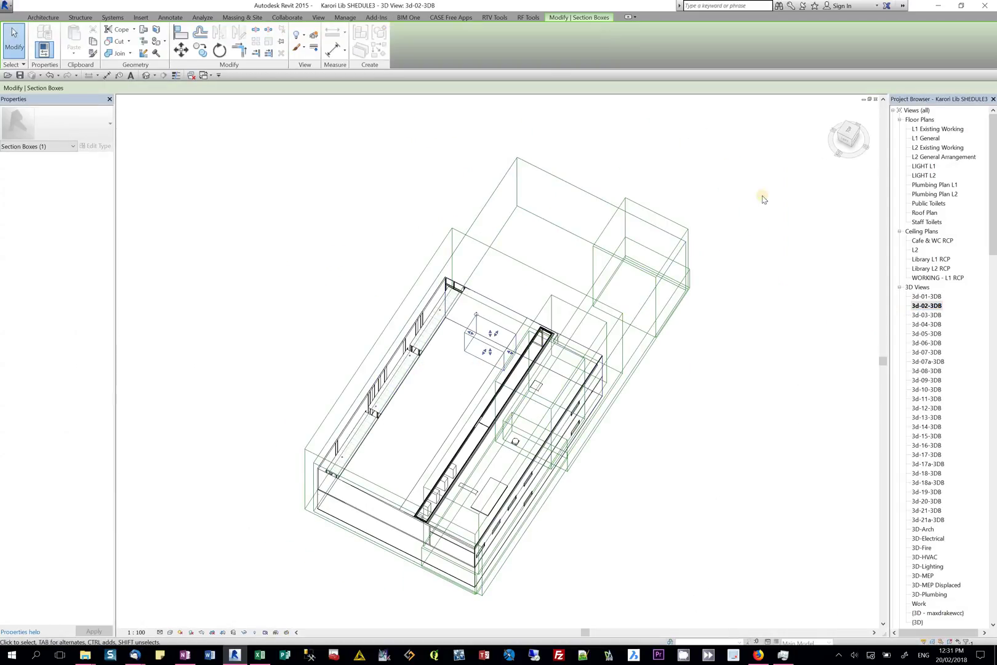
click(845, 143)
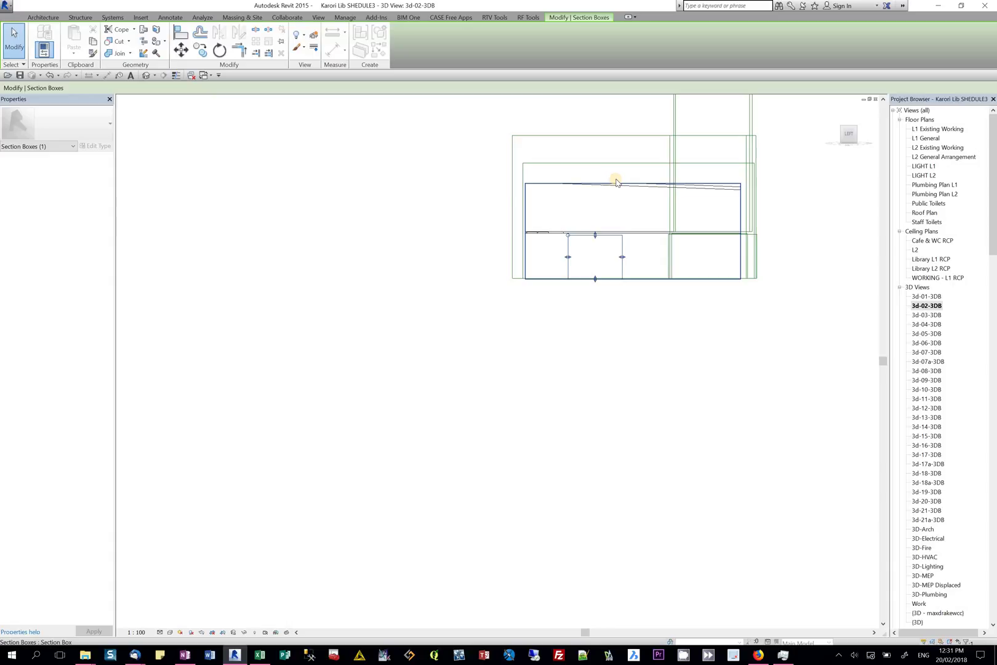
click(617, 183)
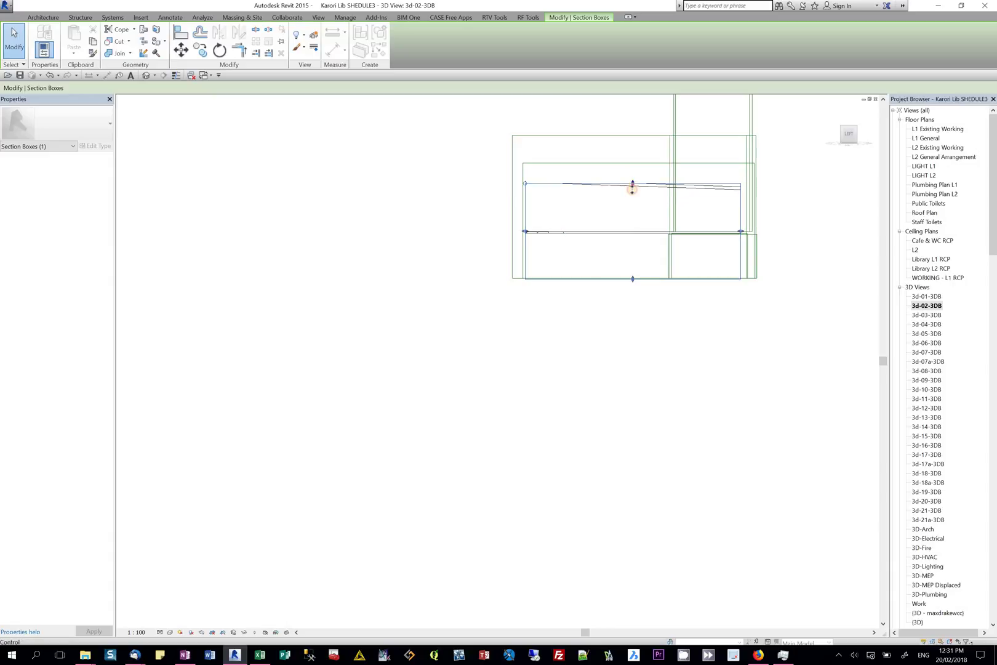
drag(632, 189, 652, 202)
shift+middle_drag(654, 215, 589, 305)
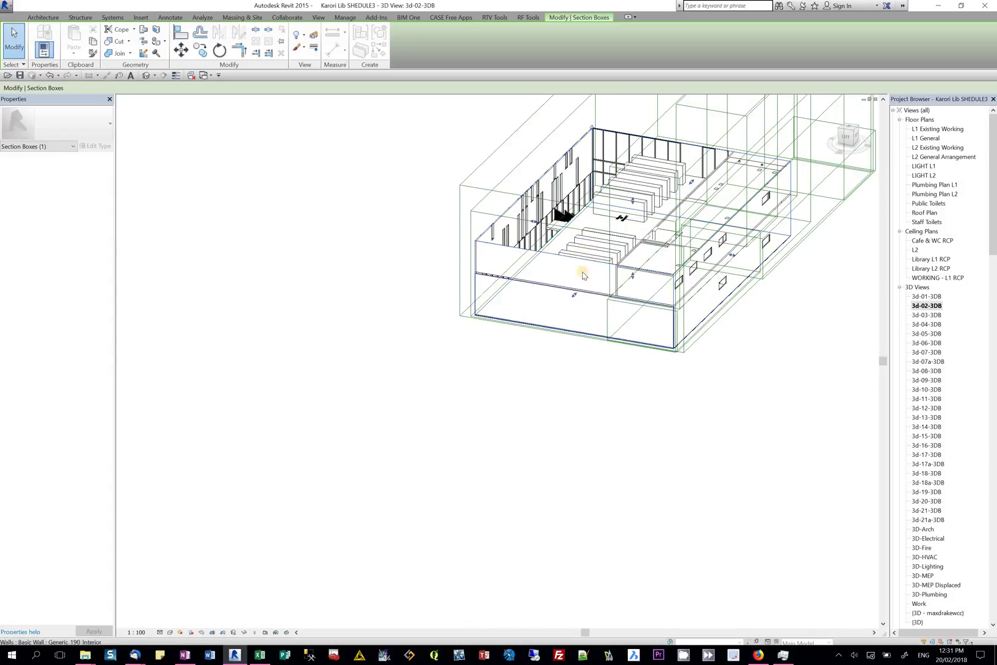
Lower the top of the Library section box below the upper floor to expose the ground-floor interior.
click(847, 137)
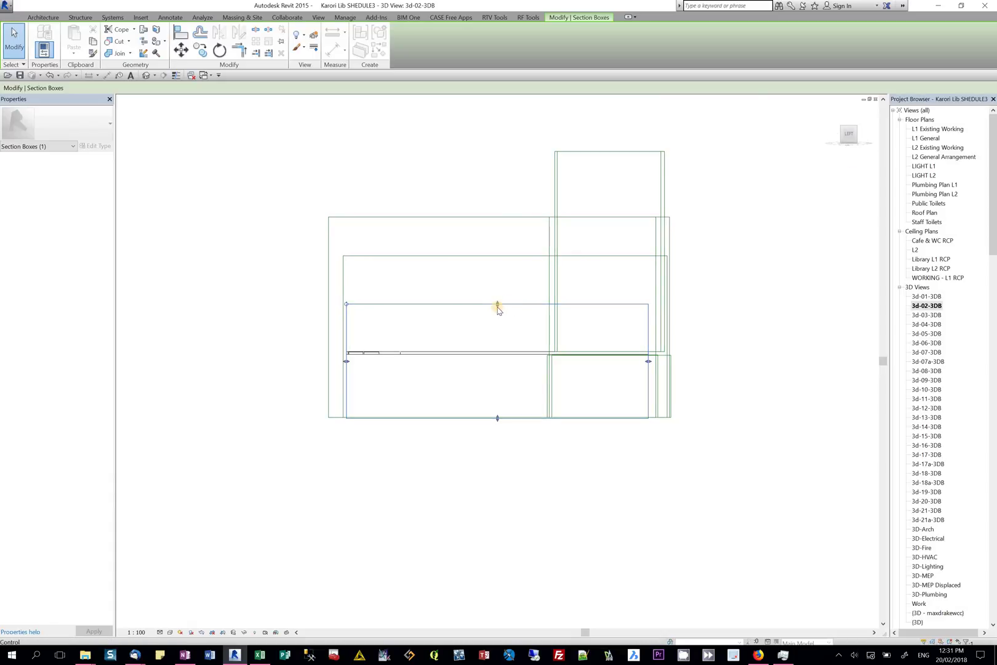
drag(498, 304, 498, 361)
click(835, 171)
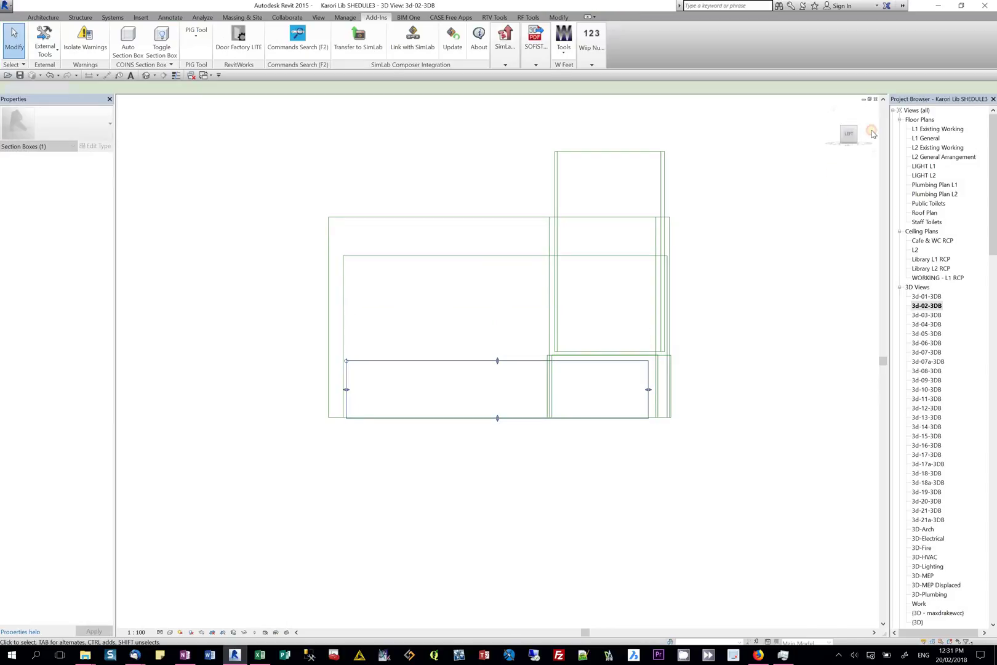
click(855, 131)
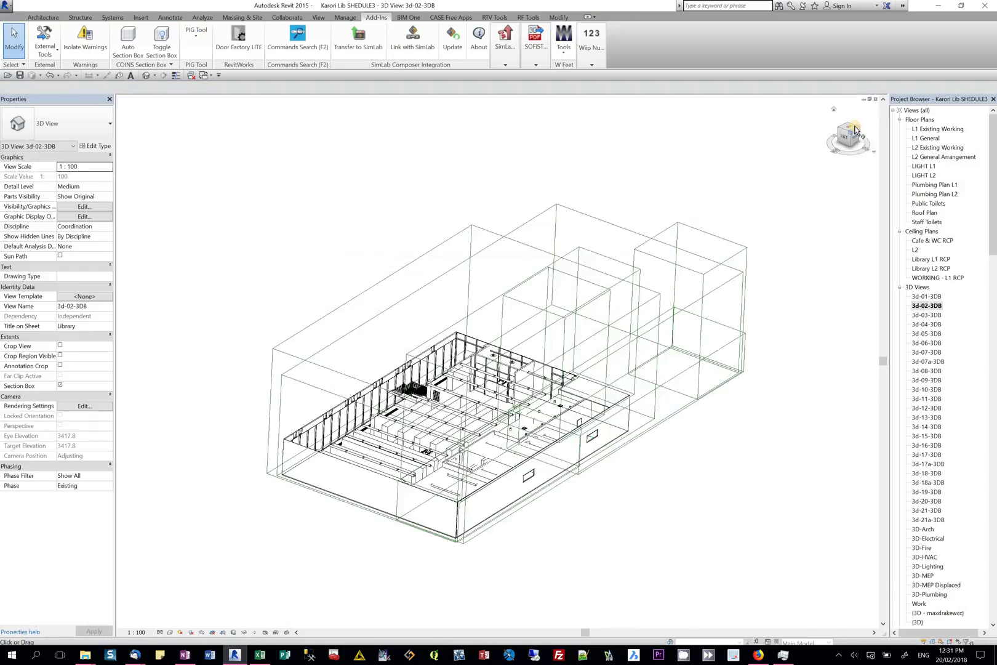
scroll(384, 547, up, 4)
middle_drag(389, 537, 426, 553)
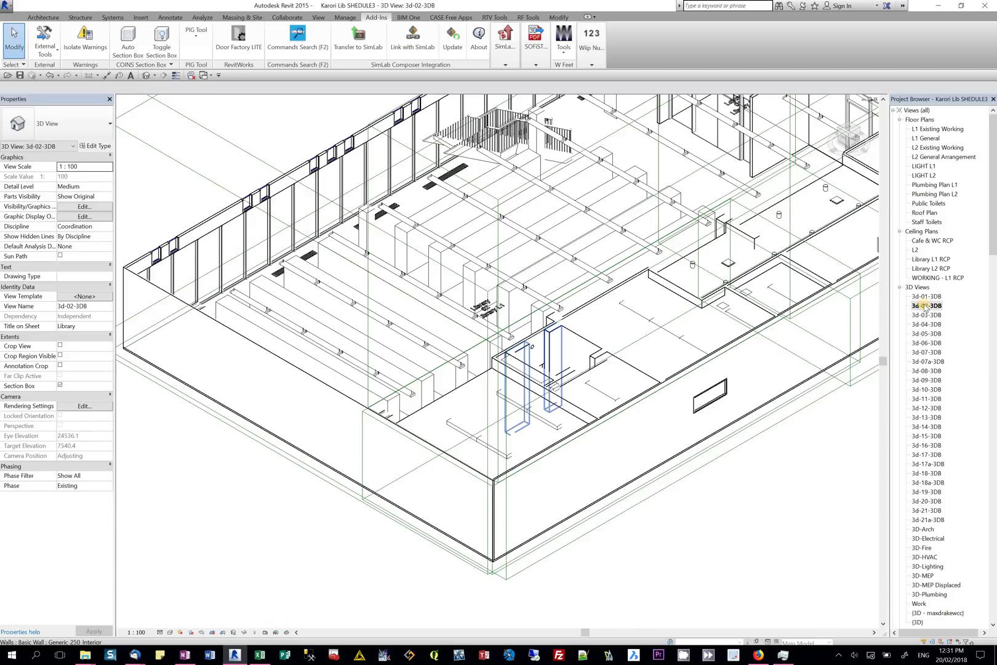
scroll(707, 416, down, 5)
middle_drag(782, 370, 634, 402)
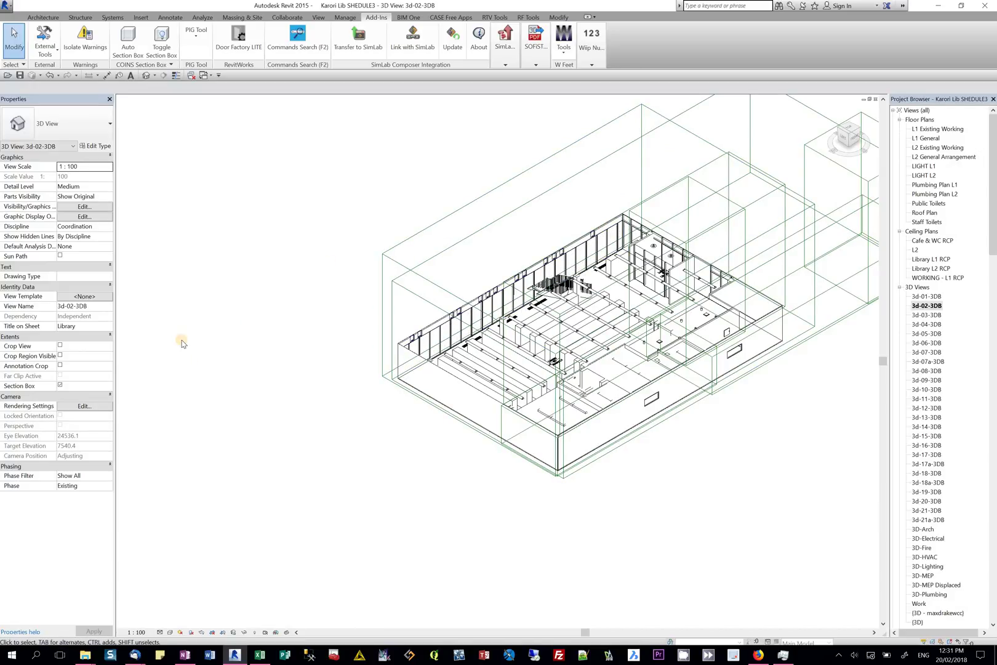
Hide the whole scope box category in the Library 3D view.
click(319, 17)
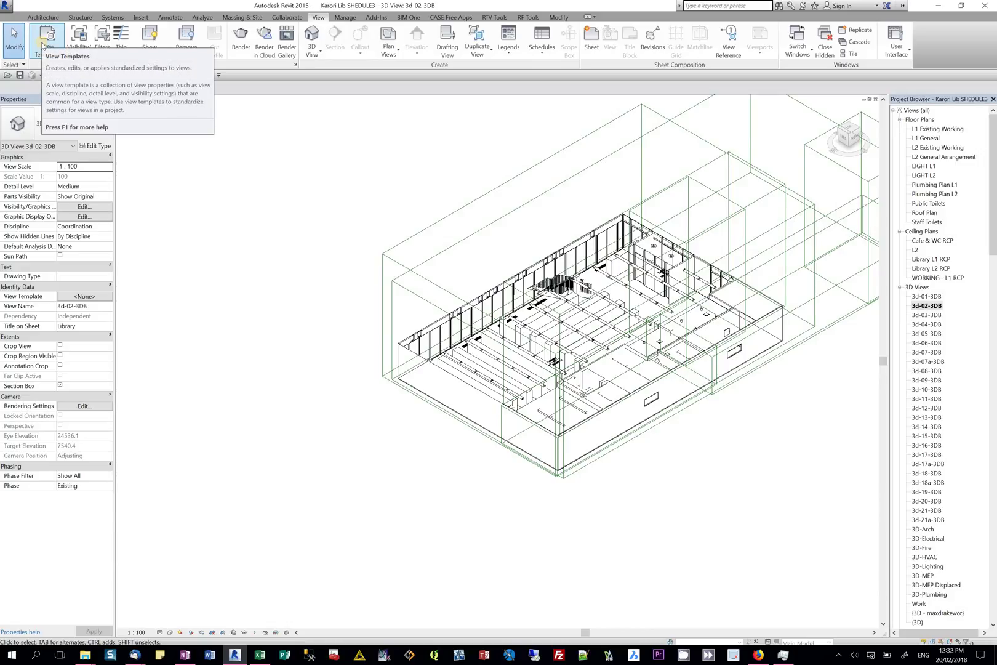
click(472, 192)
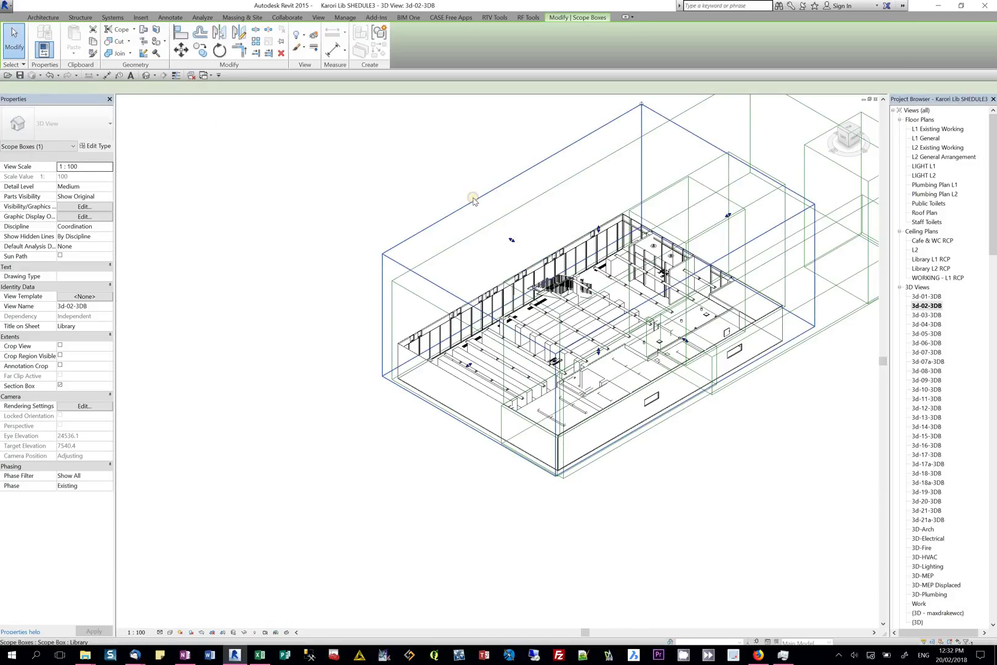
right_click(474, 197)
mouse_move(509, 242)
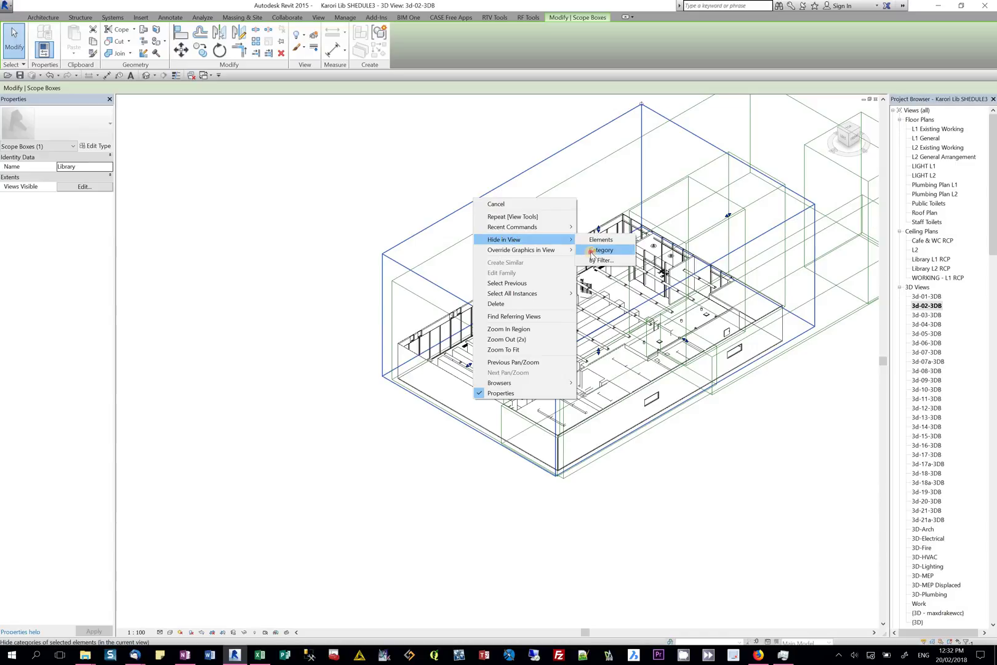
click(592, 250)
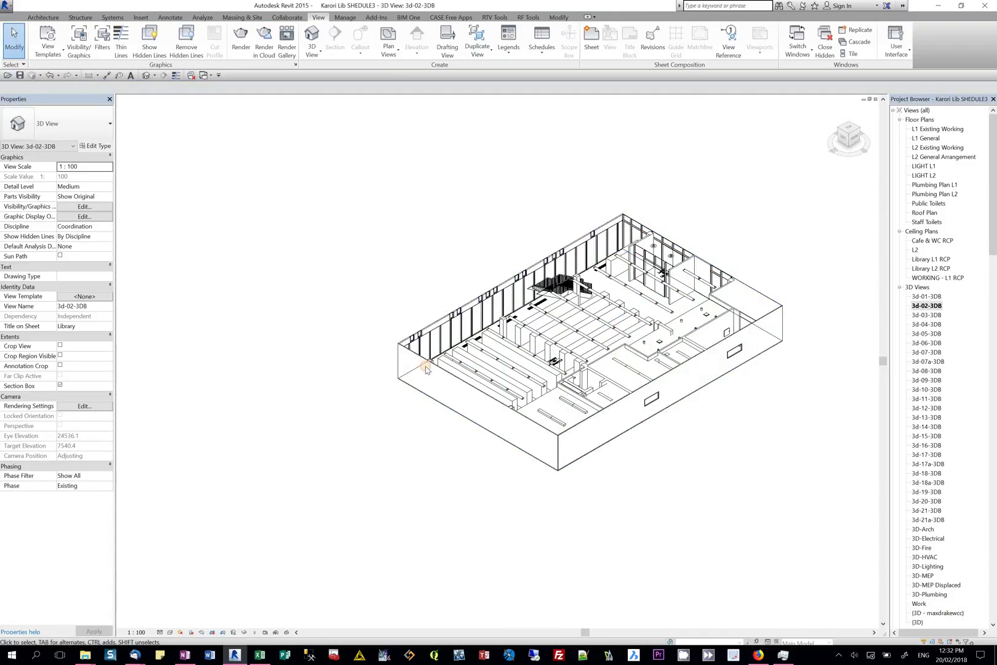
Hide the entire ceilings category in the Library 3D view.
click(550, 401)
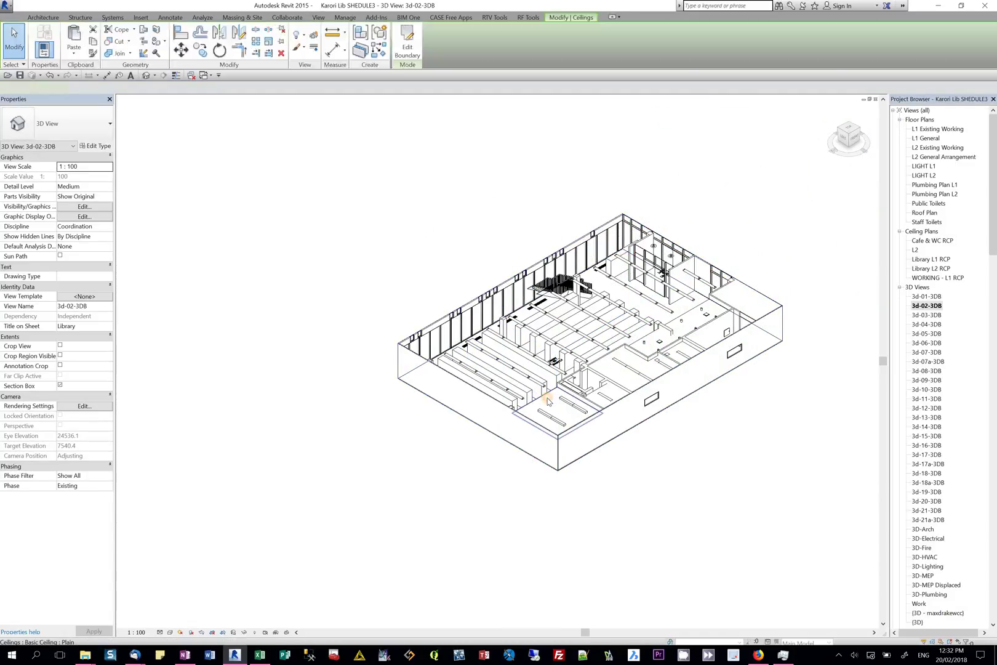
right_click(547, 399)
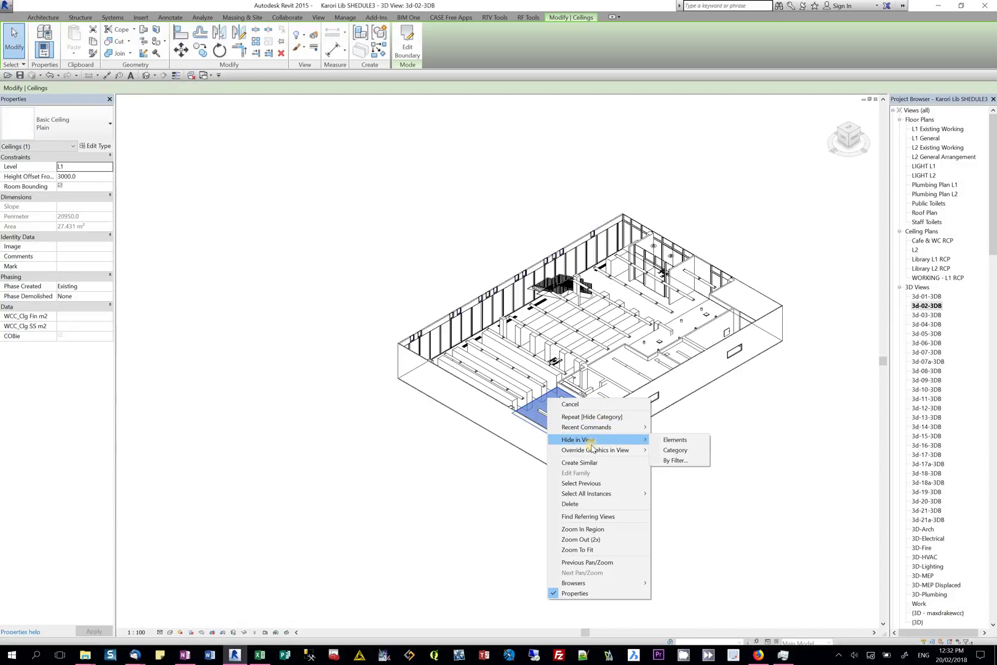
mouse_move(594, 441)
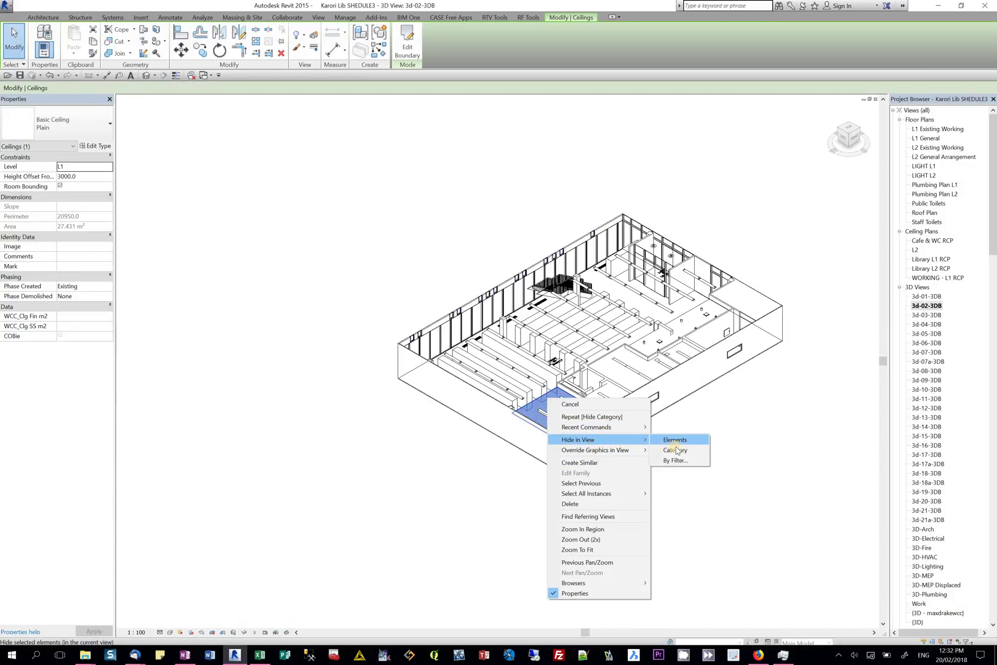
click(672, 450)
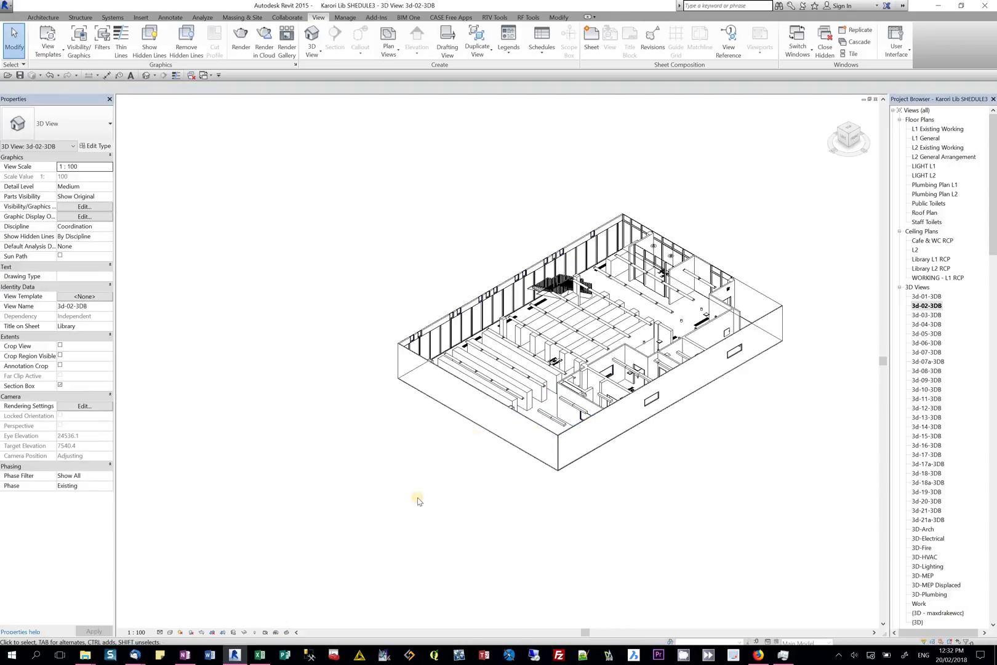
Set the Library 3D view's visual style to Shaded and orbit it to a steeper viewing angle.
click(171, 633)
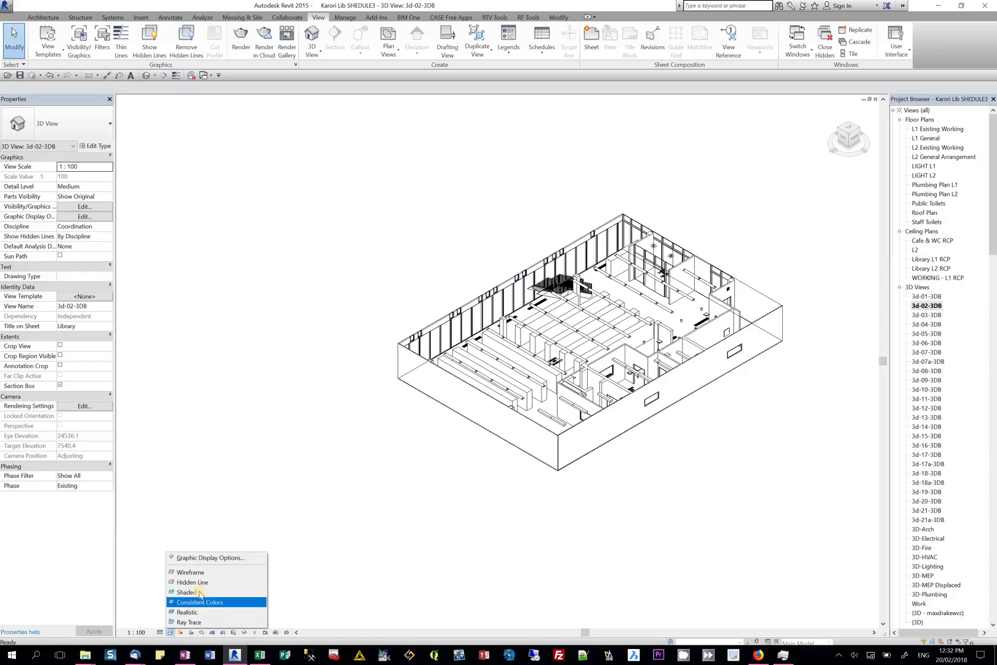
click(275, 592)
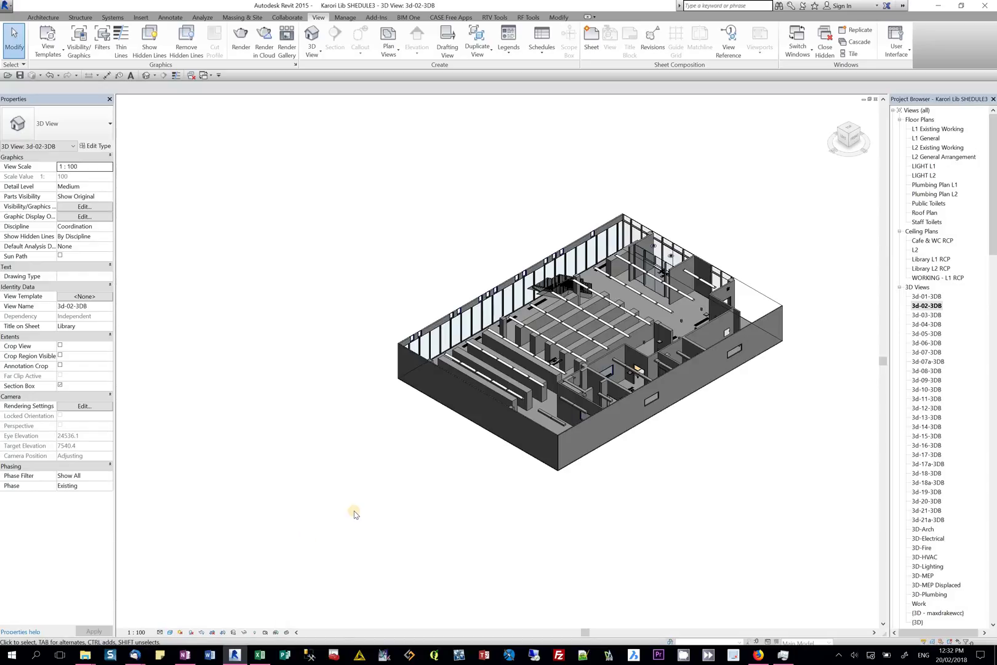
mouse_move(366, 533)
shift+middle_down()
mouse_move(389, 554)
mouse_move(457, 558)
mouse_move(452, 570)
mouse_move(445, 561)
shift+middle_up()
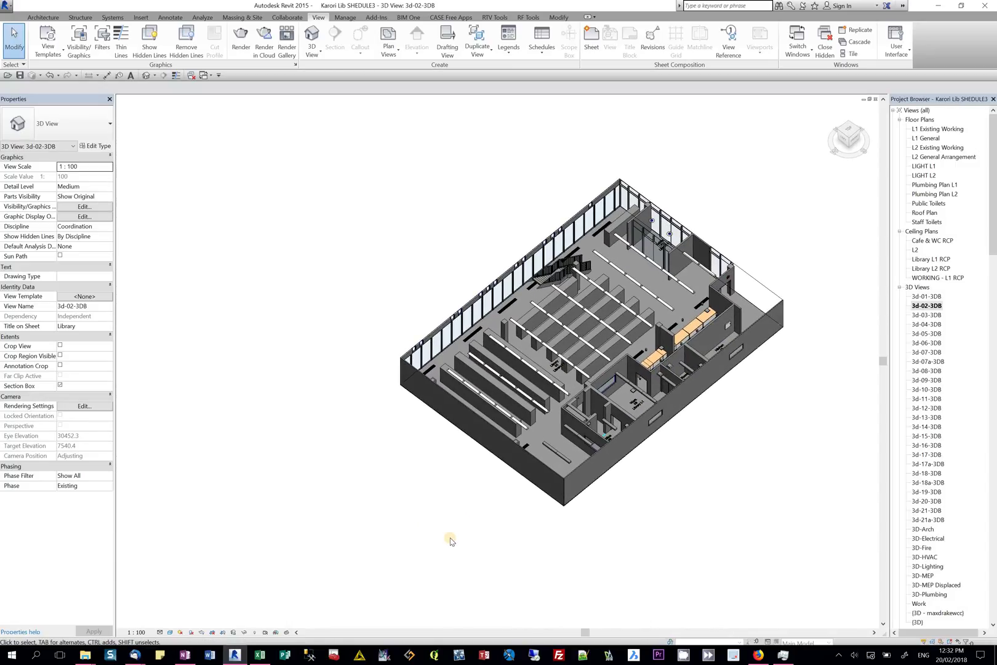
Create a view template named vt1 from the current Library 3D view.
click(47, 50)
click(102, 90)
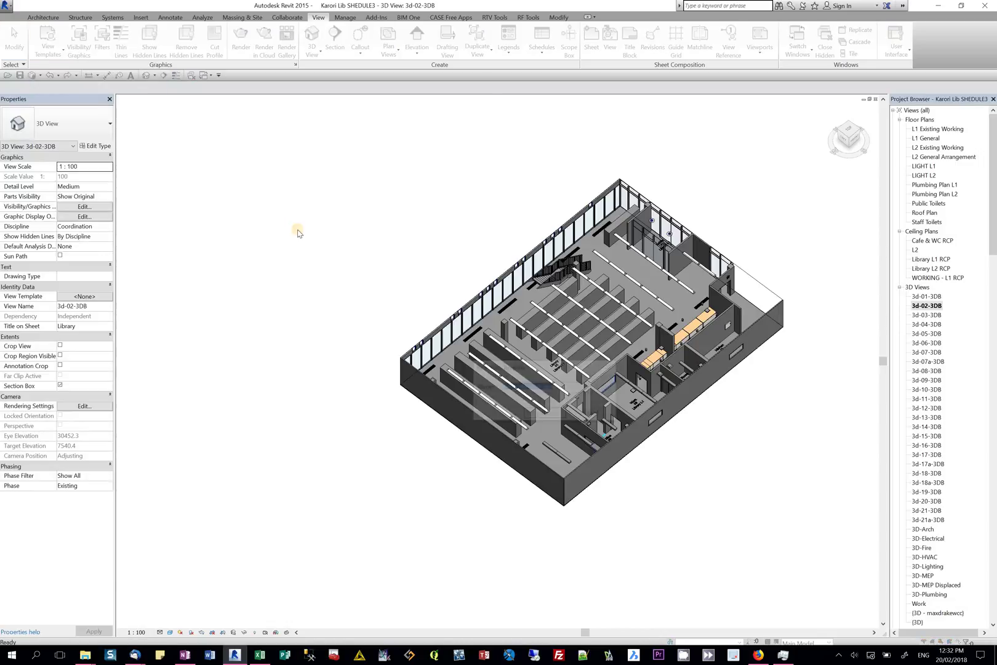
text(V)
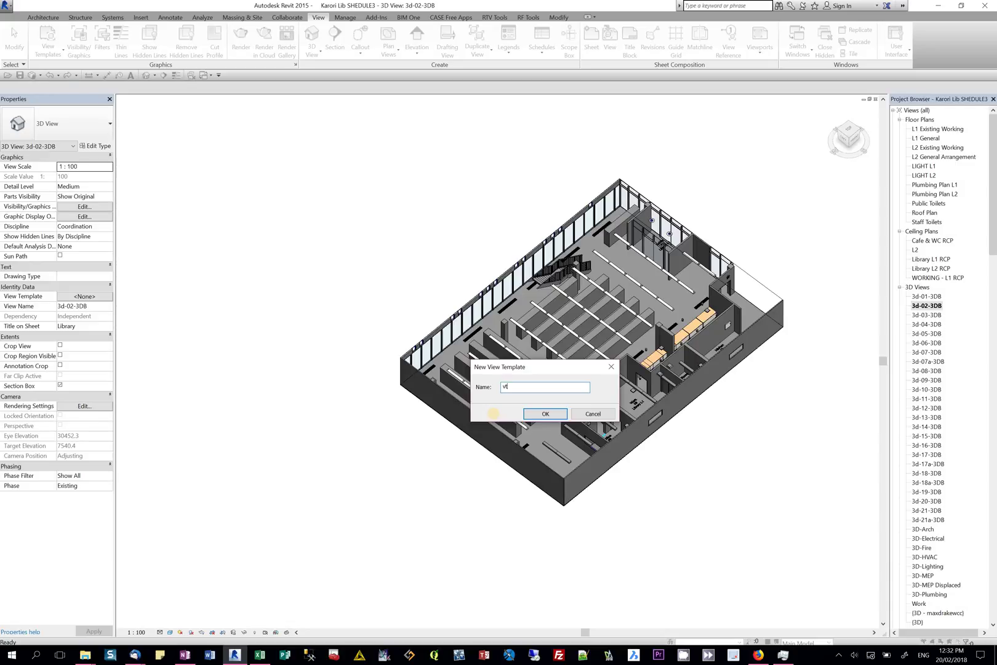
click(526, 413)
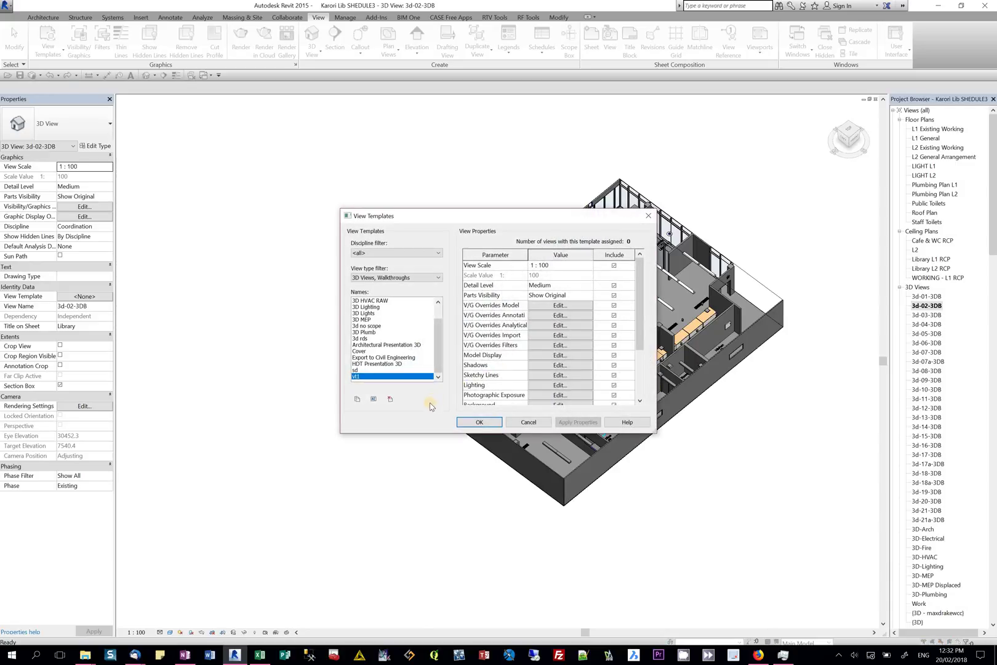
Apply the vt1 view template to all the room 3D views from 3d-01-3DB to 3d-21a-3DB.
click(479, 421)
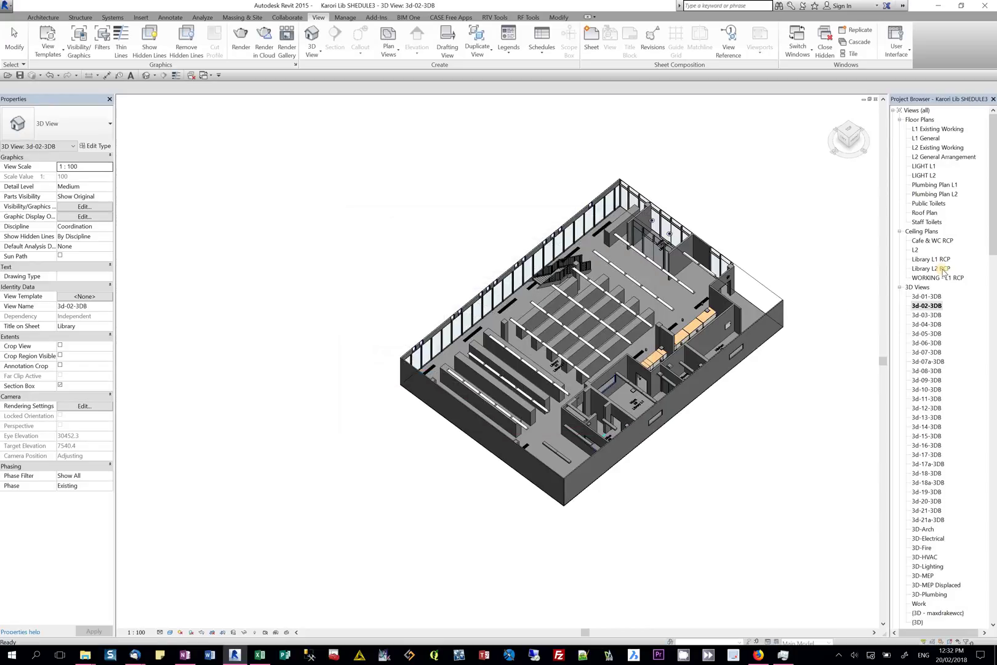
click(920, 296)
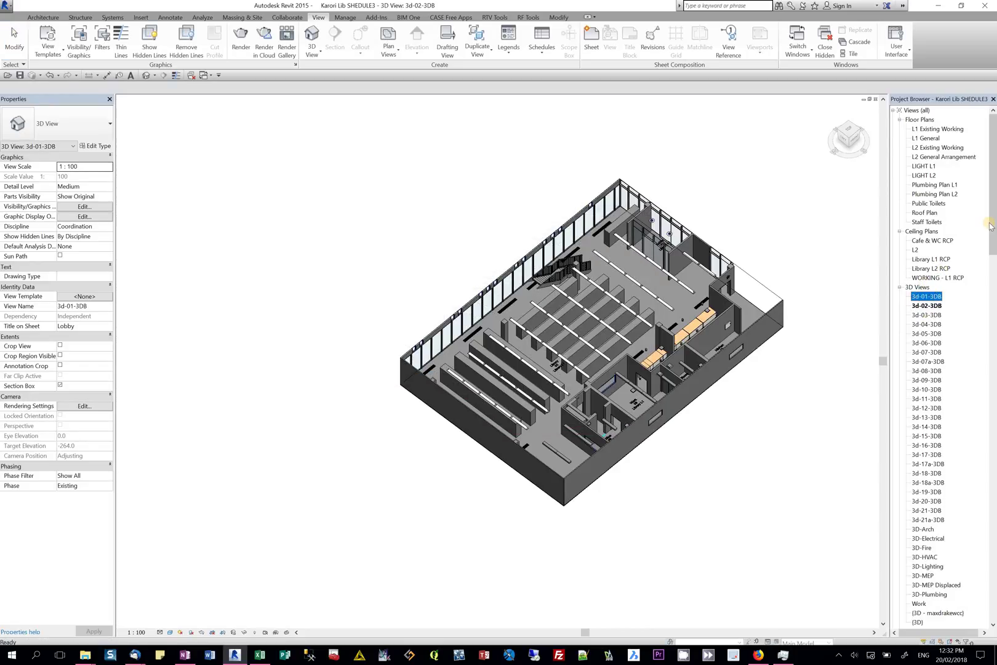
drag(992, 235, 992, 310)
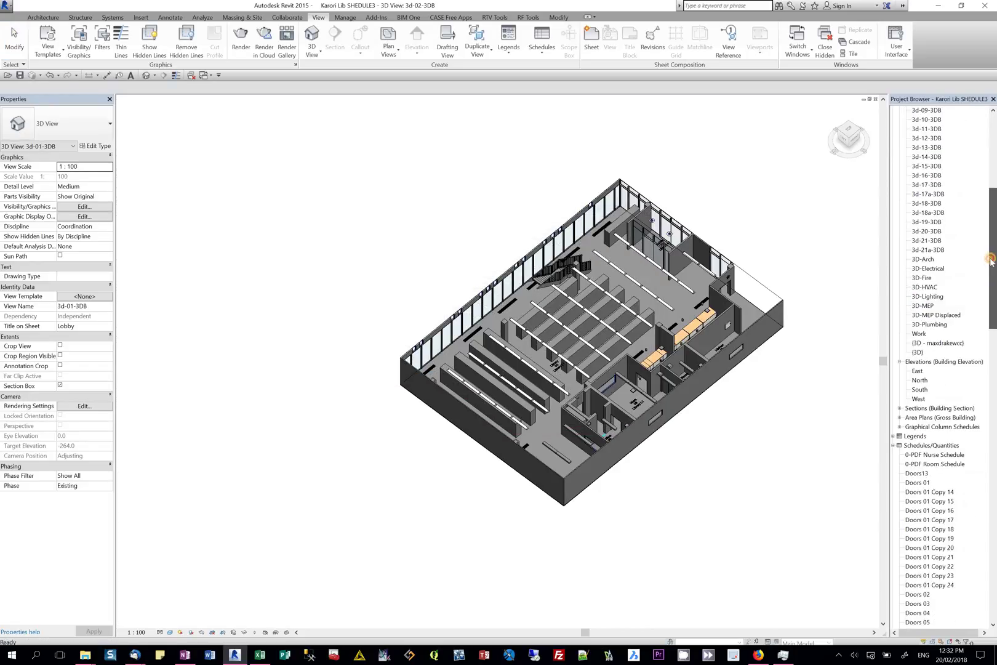
shift+click(937, 250)
right_click(938, 250)
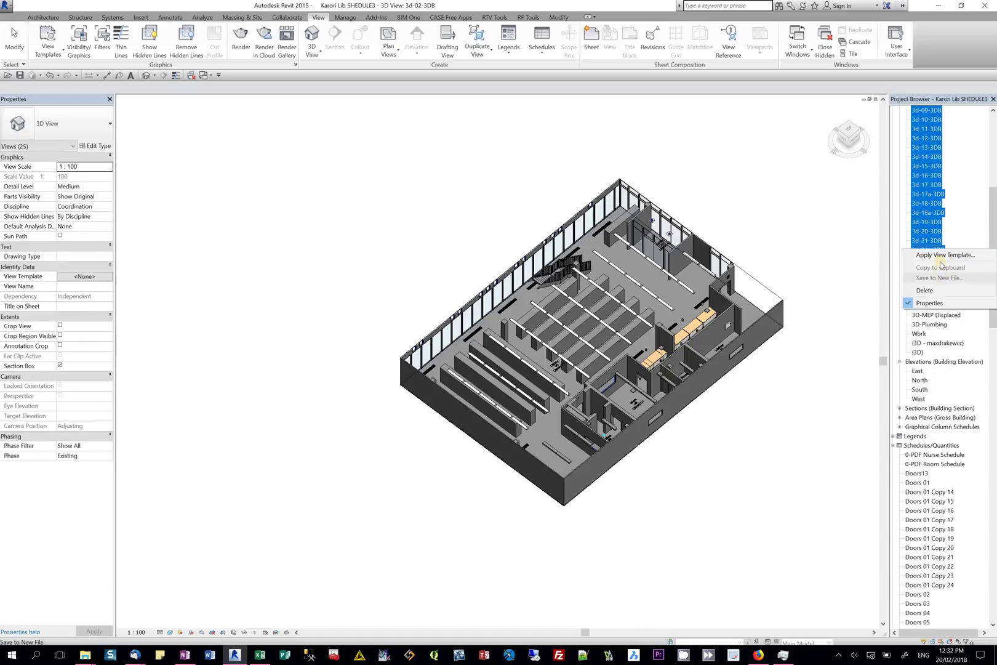
click(941, 255)
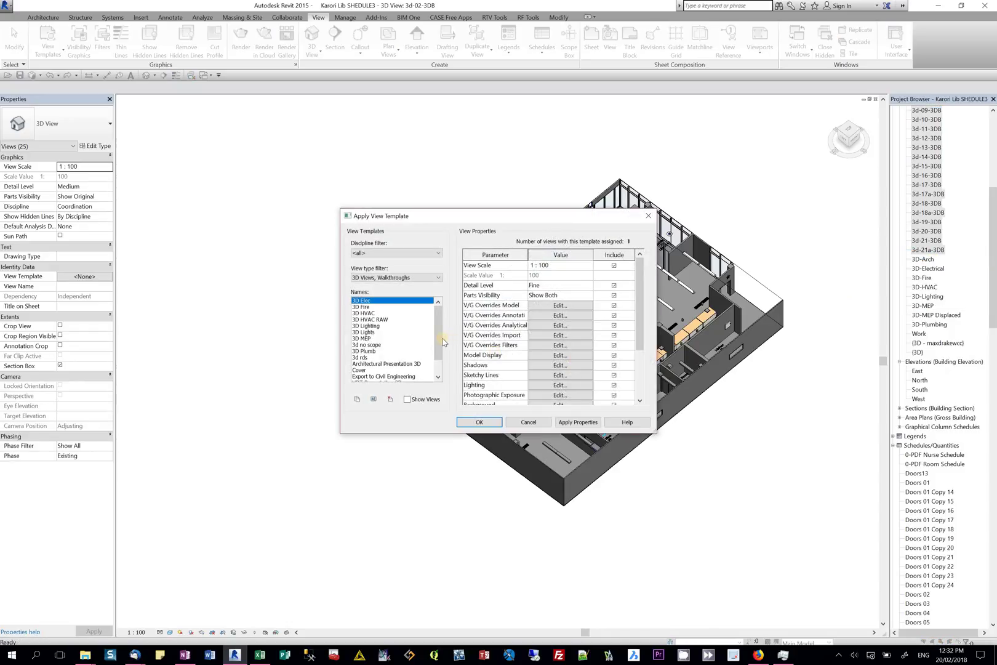
click(439, 350)
drag(441, 353, 440, 366)
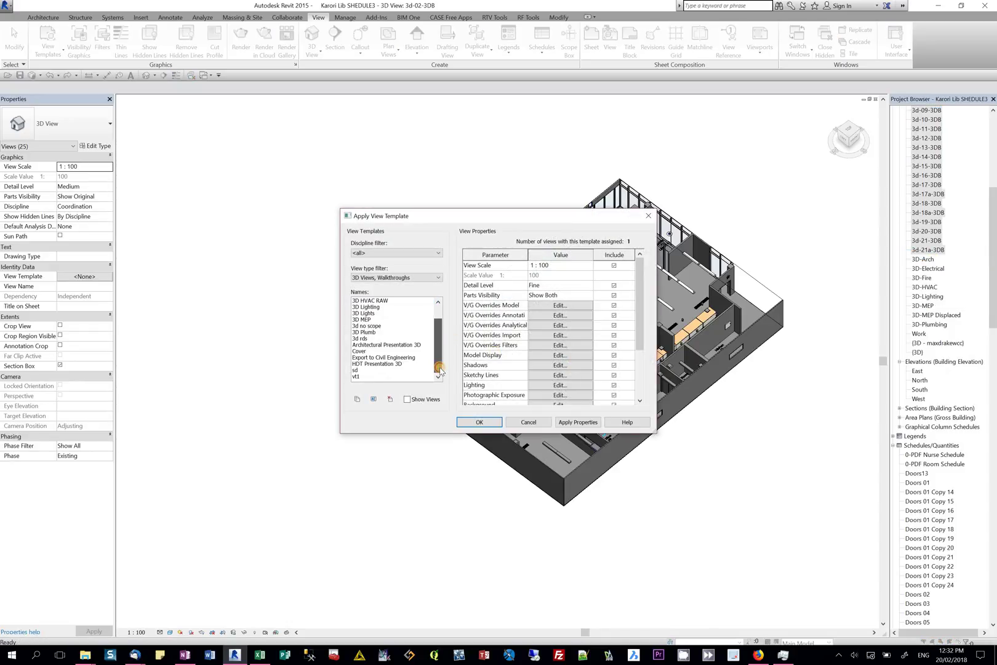
click(357, 375)
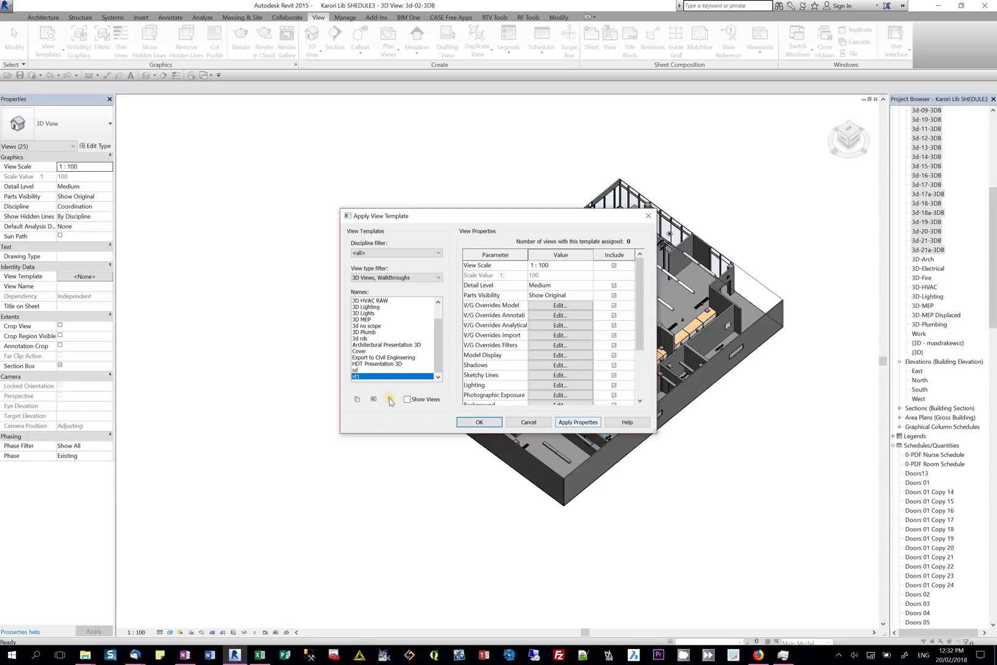
click(480, 422)
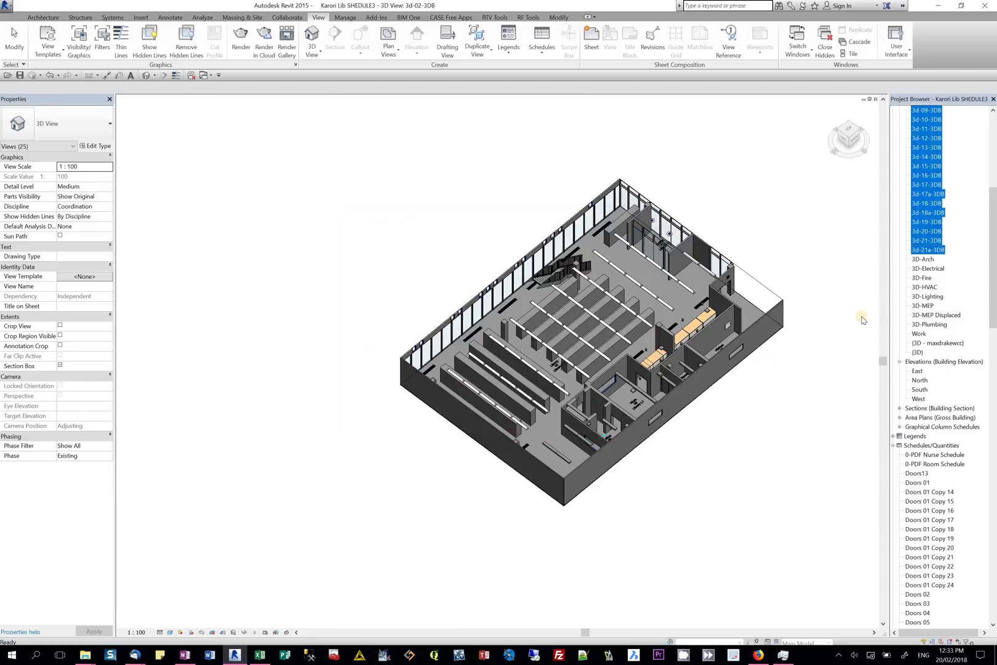
Open the WC room's 3D view 3d-20-3DB and check how the applied template displays it.
click(926, 231)
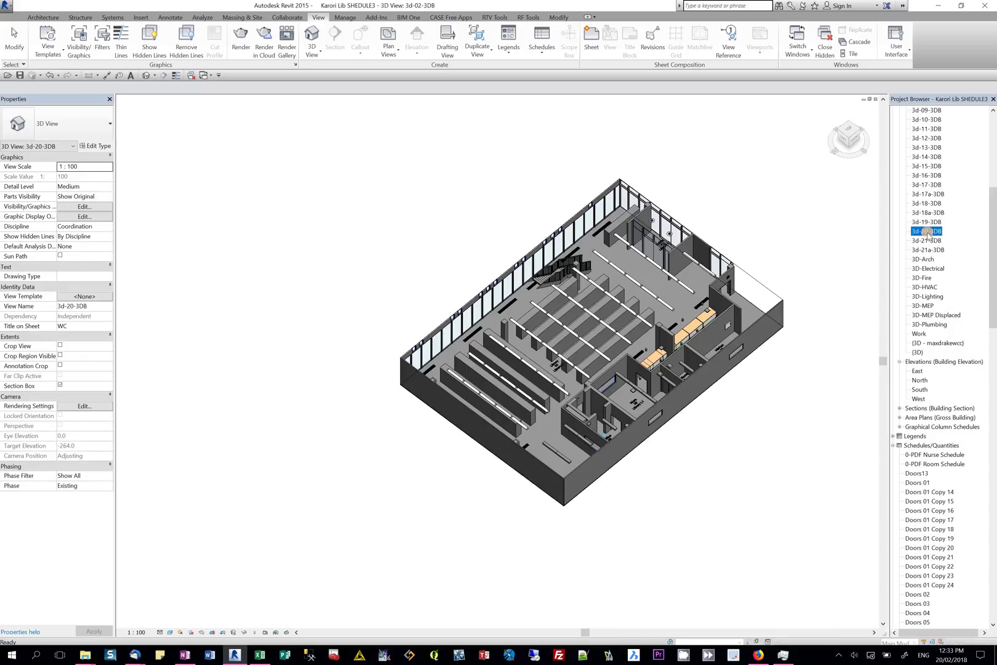
double_click(926, 233)
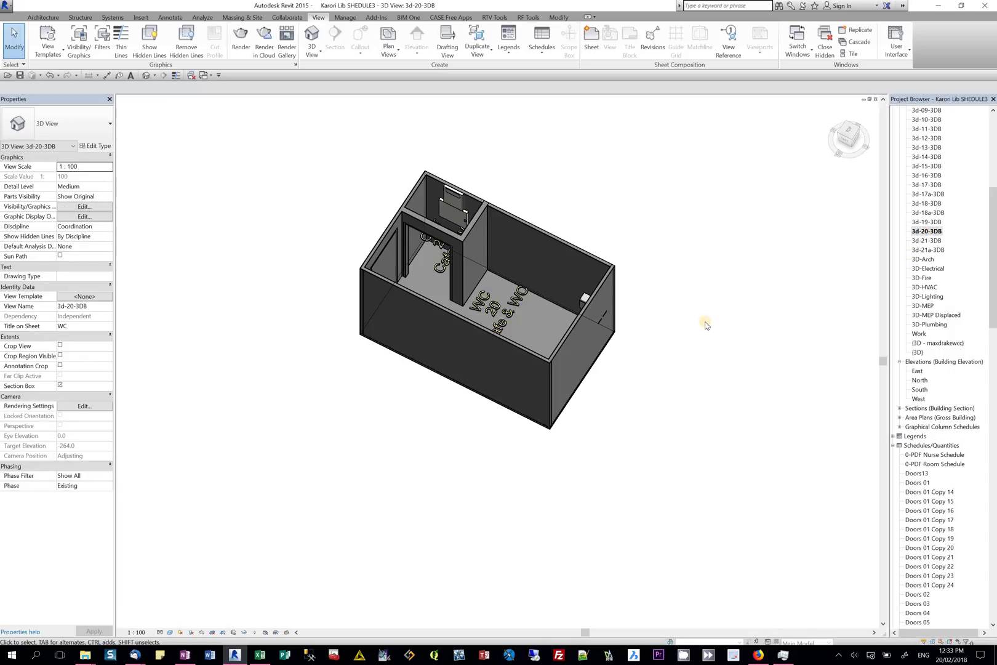
scroll(705, 325, down, 5)
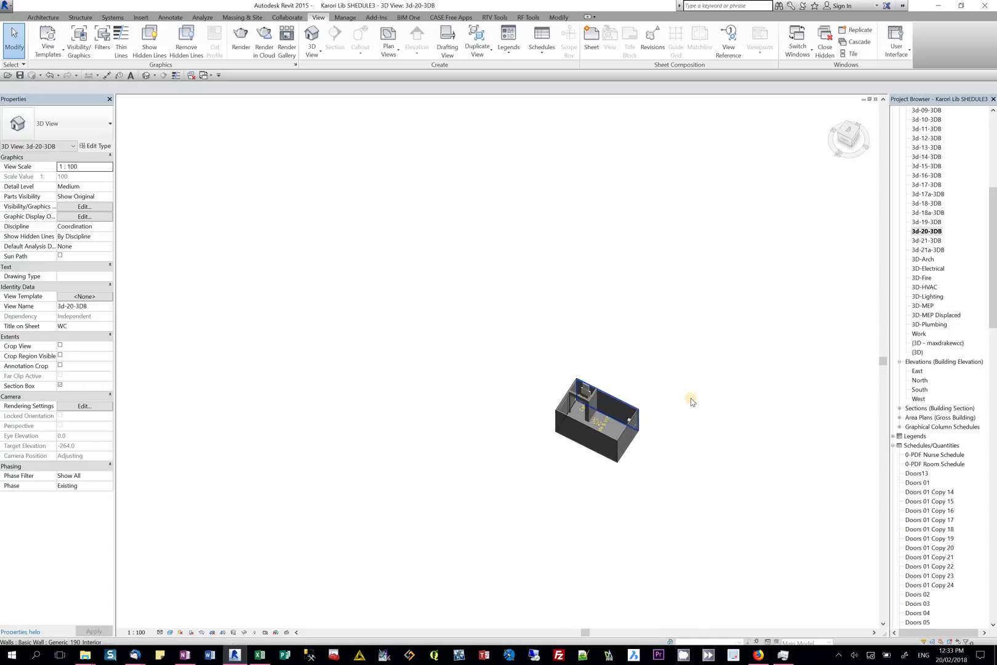
scroll(690, 400, up, 3)
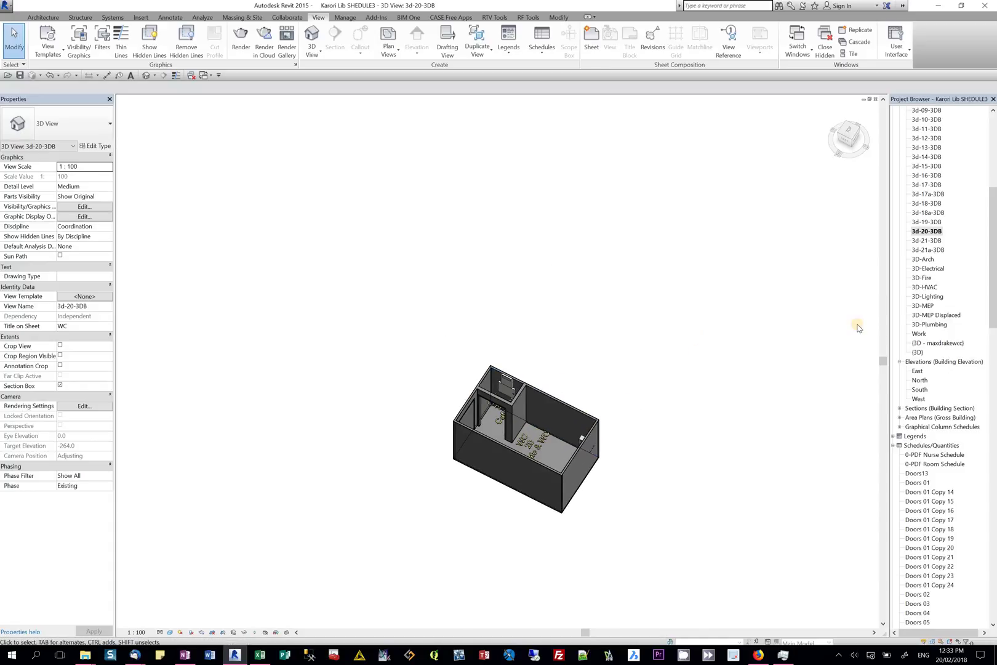
drag(994, 252, 994, 183)
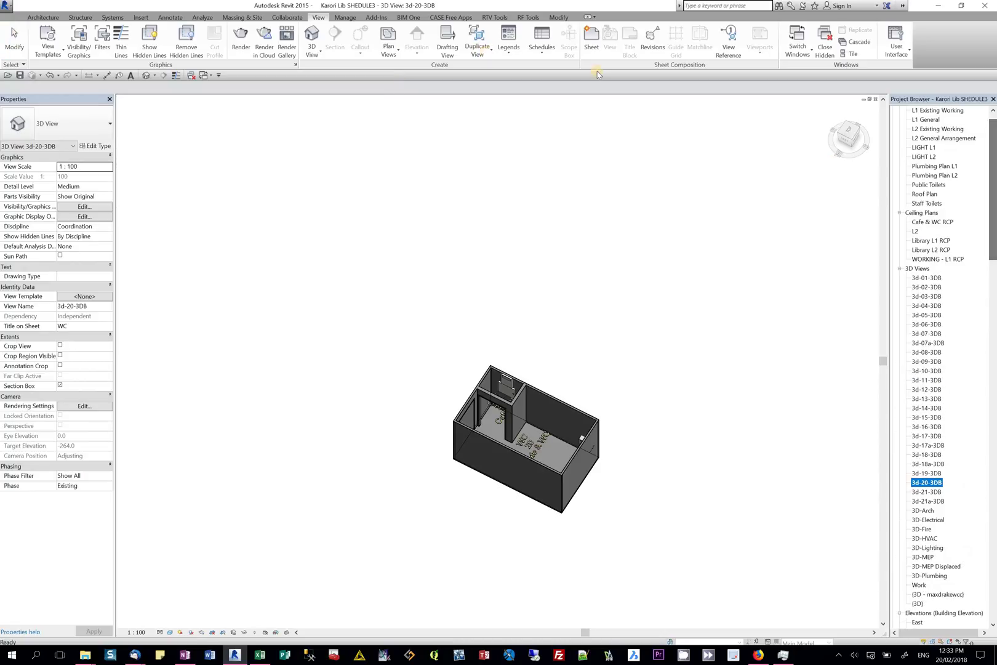
Create Plan views for all rooms from 01 Lobby to 21a Clnr with WhiteFeet View Tools, using the view name prefix Rm-.
click(377, 17)
click(564, 40)
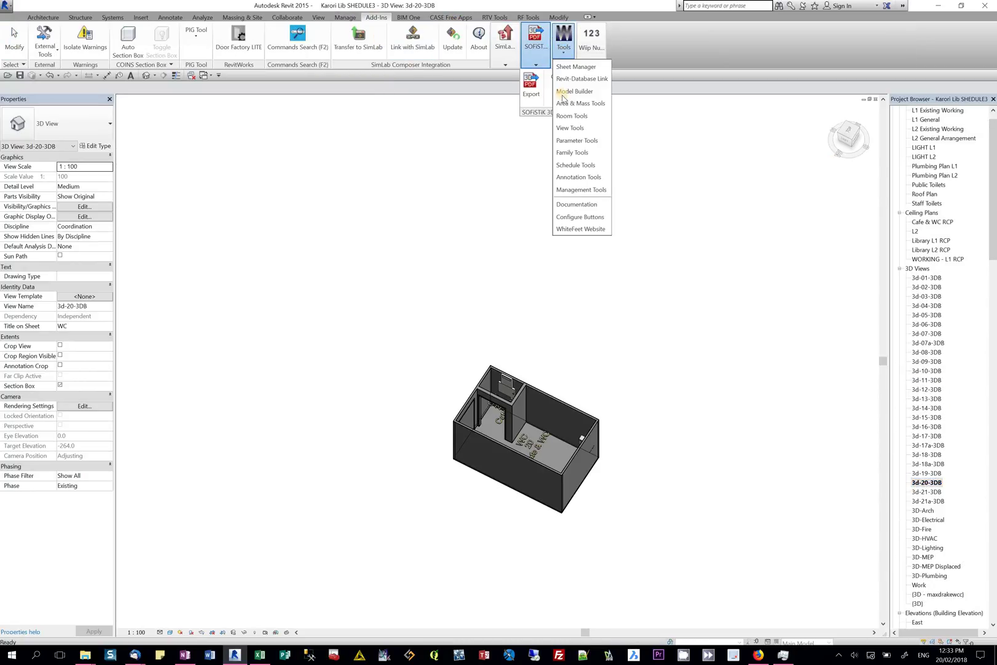
click(570, 128)
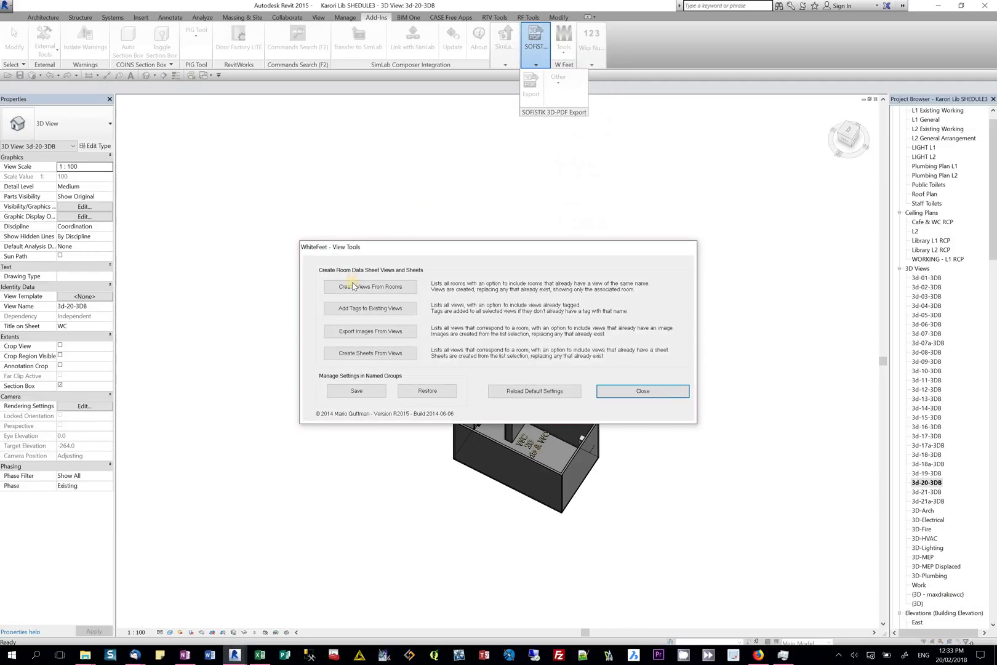
click(353, 287)
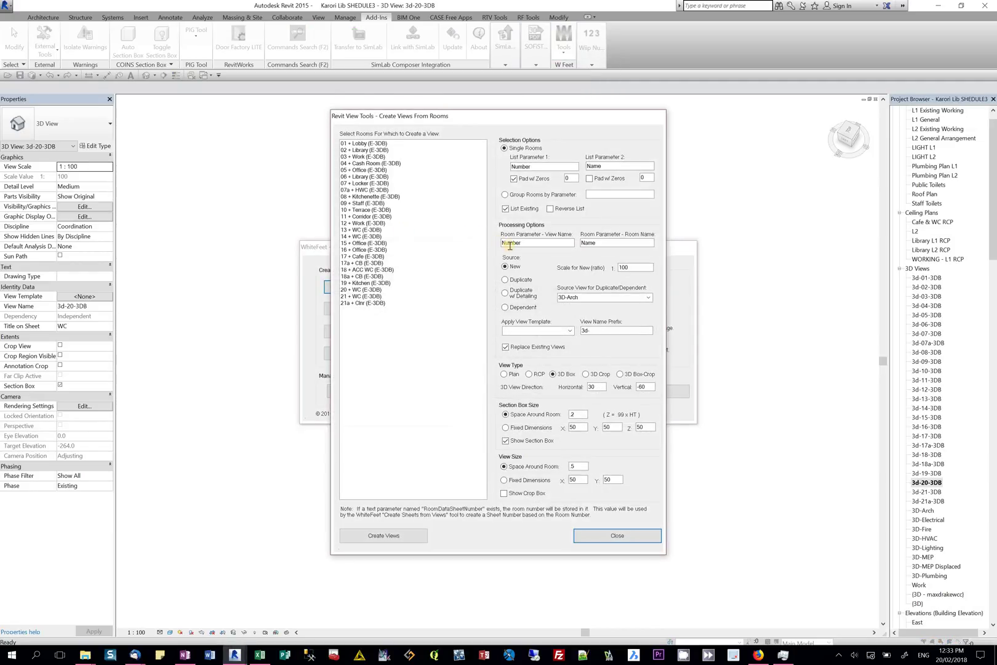
click(504, 375)
double_click(592, 334)
click(360, 144)
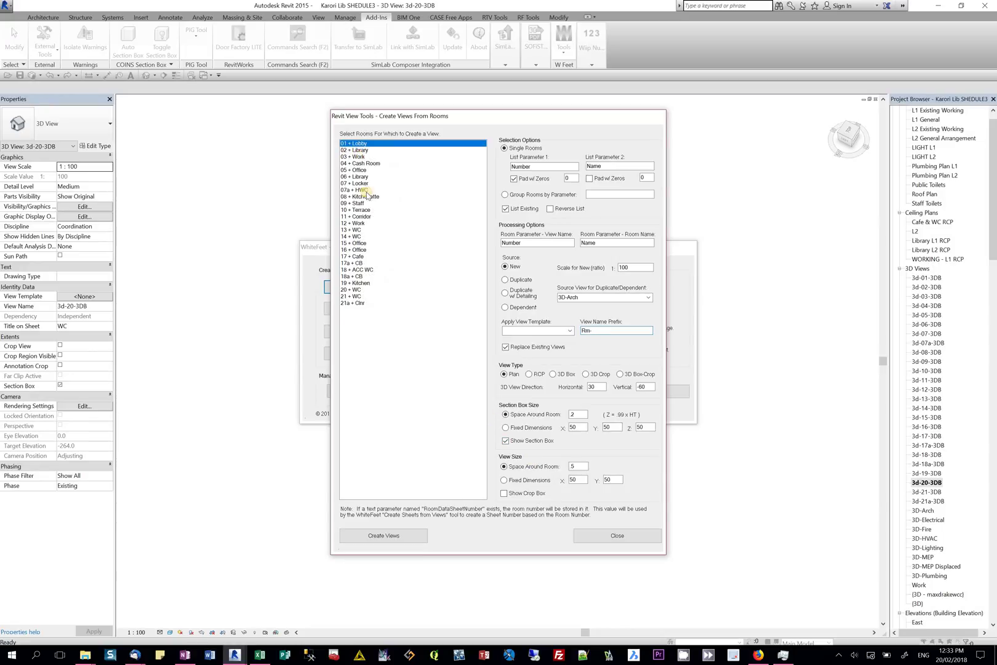
shift+click(343, 303)
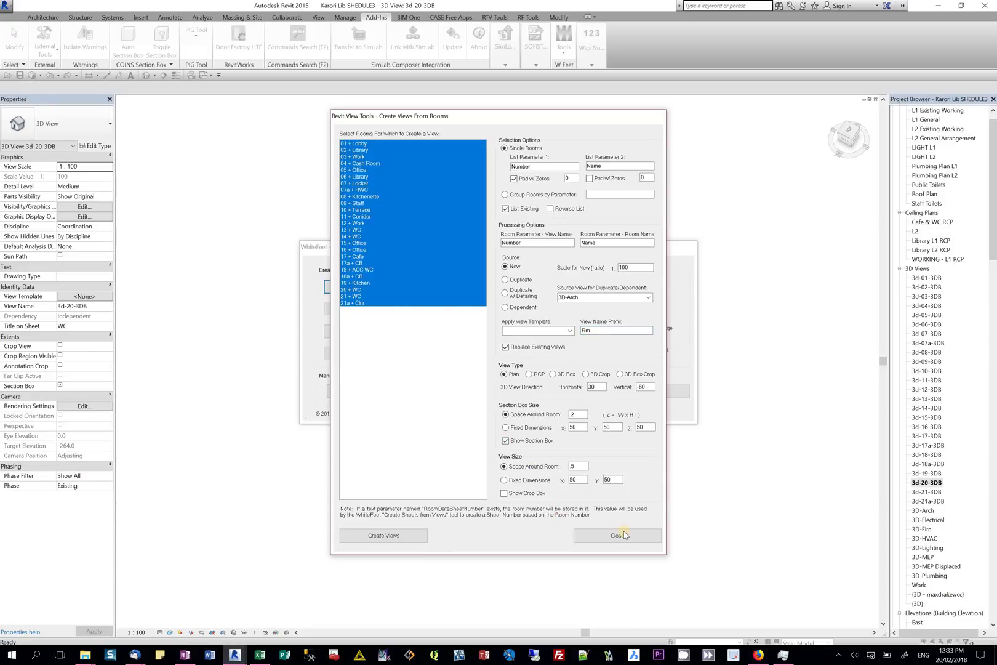
click(384, 535)
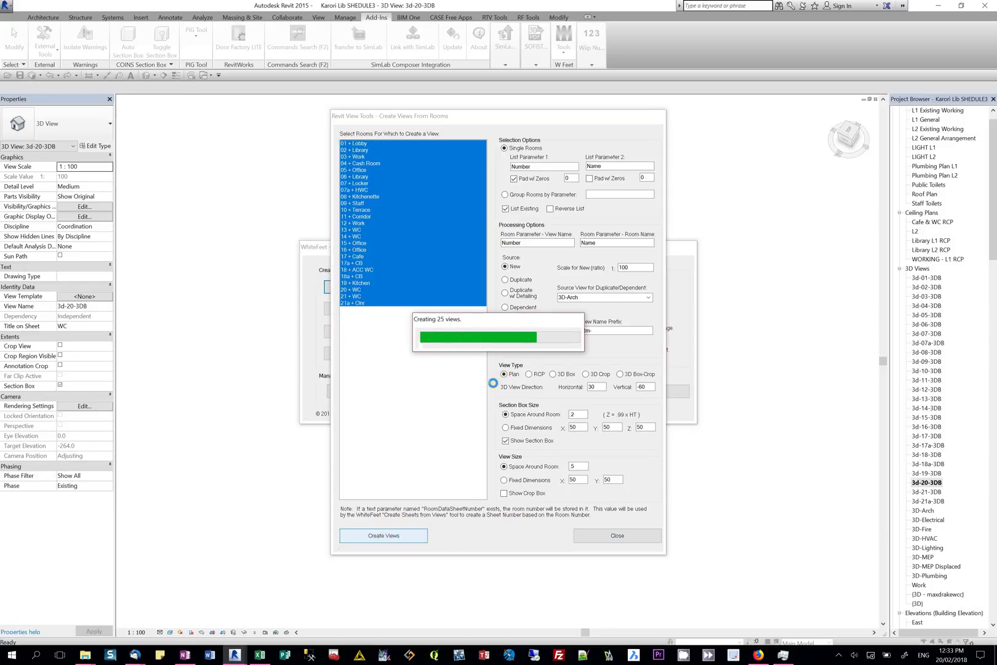
click(608, 535)
click(681, 390)
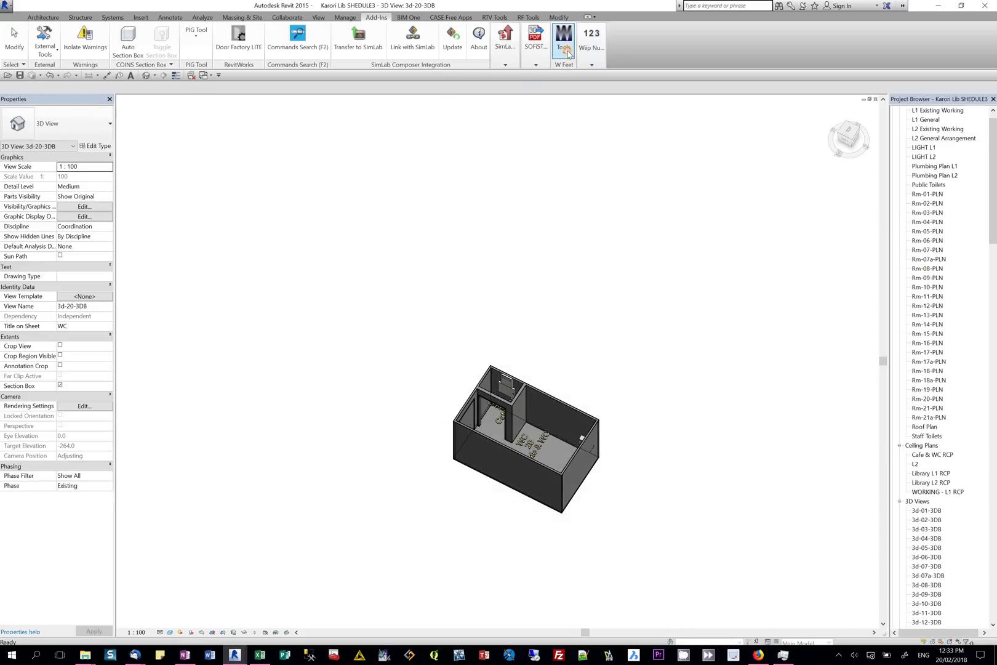
Create RCP views for all rooms from 01 Lobby to 21a Clnr with WhiteFeet View Tools, using the view name prefix Rcp-.
click(567, 48)
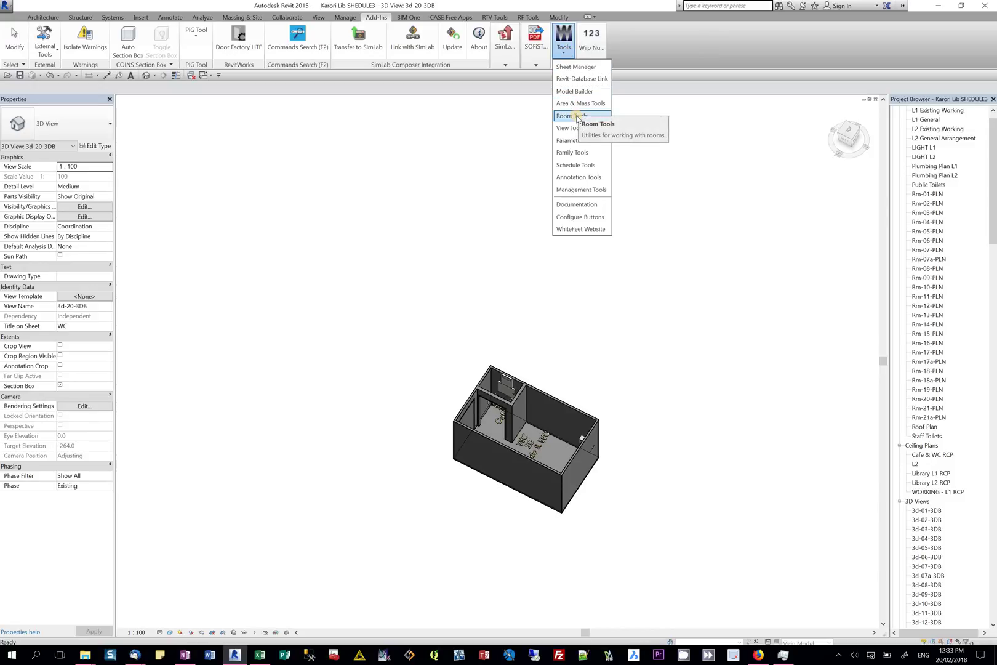
click(567, 128)
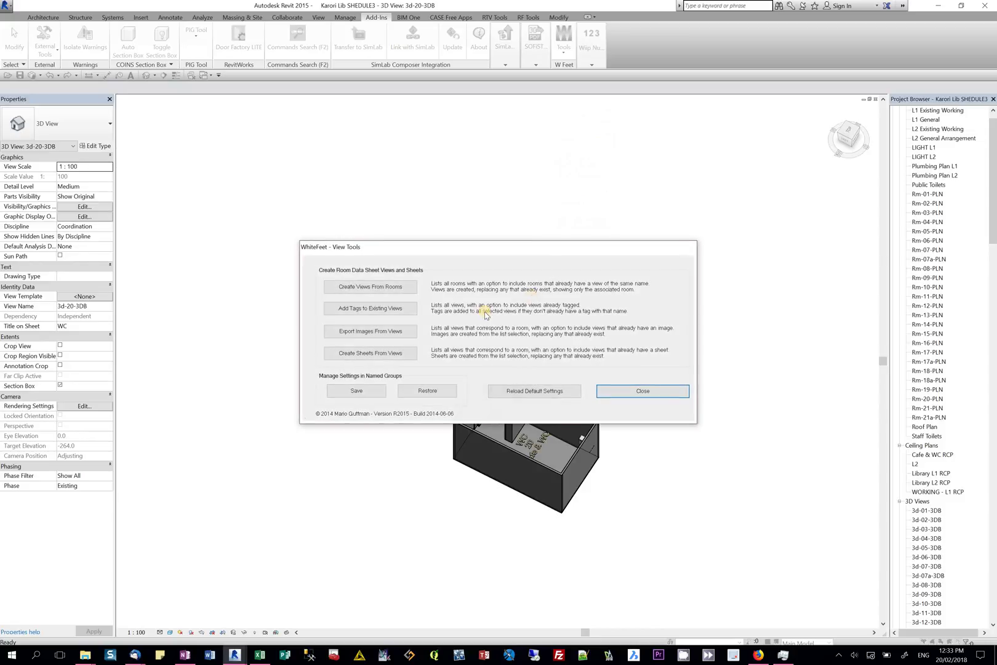
click(385, 288)
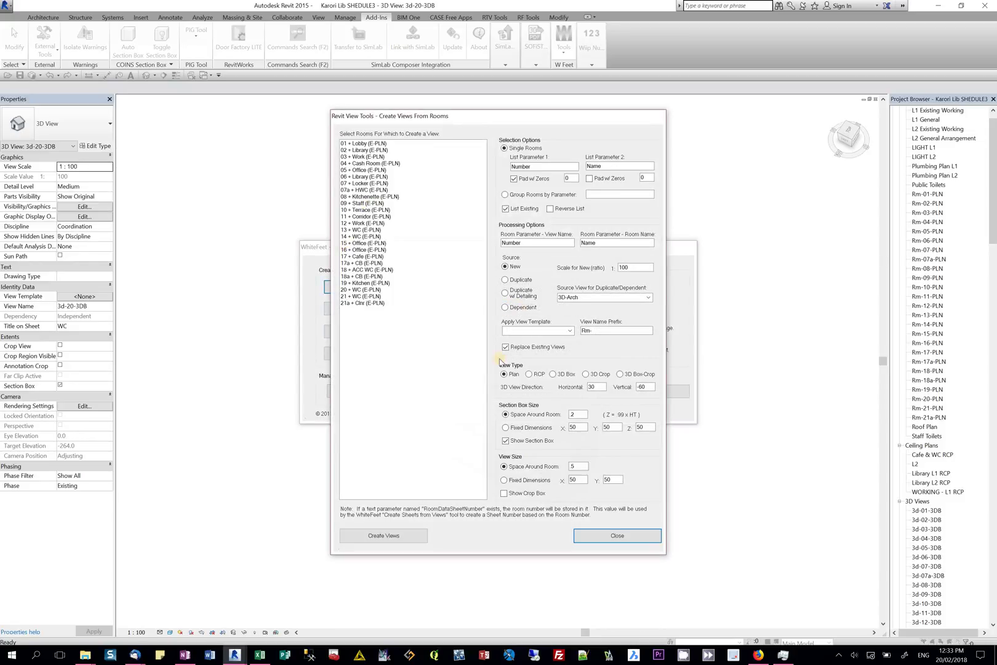
click(530, 375)
drag(593, 331, 551, 324)
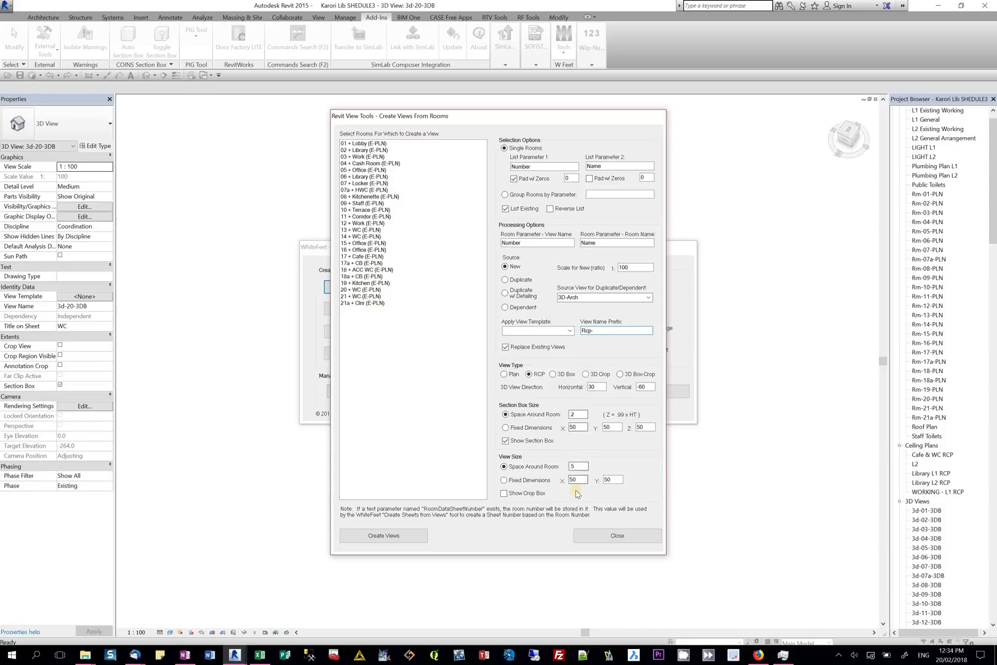
click(364, 144)
shift+click(351, 302)
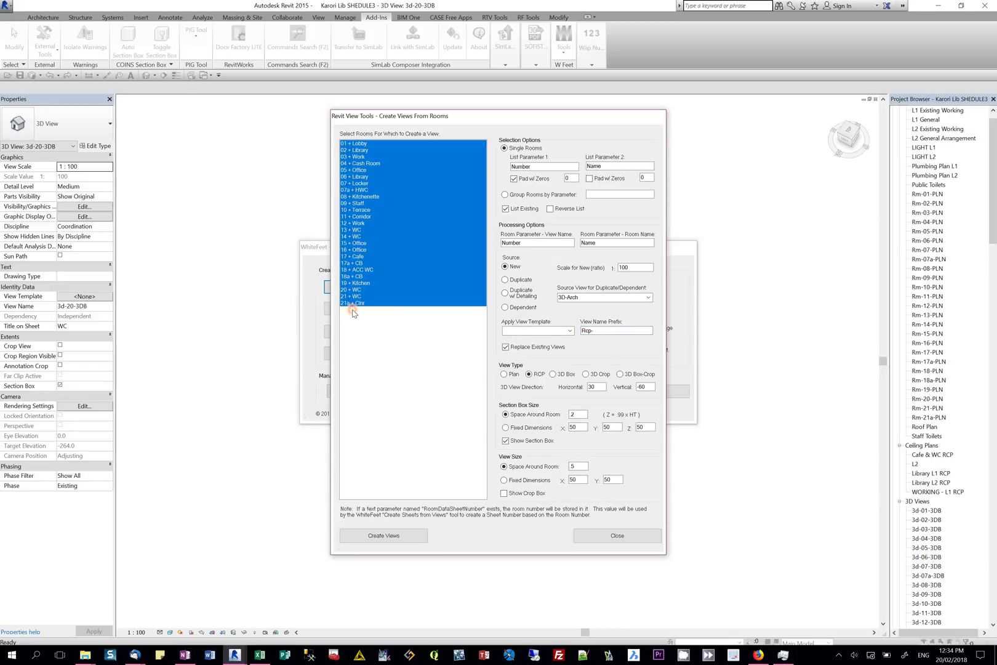
click(378, 536)
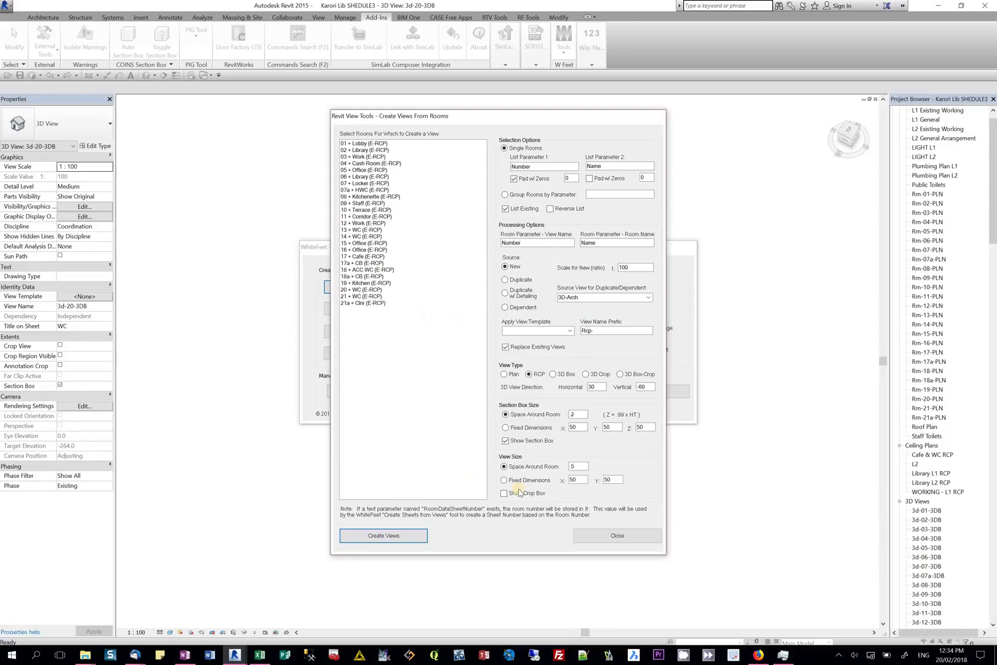
click(597, 533)
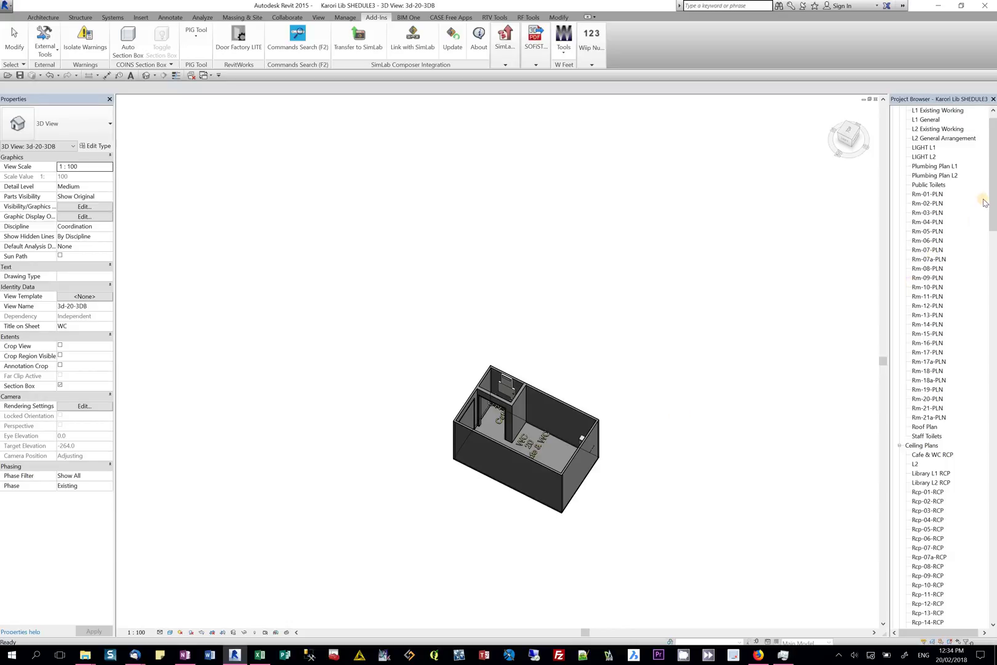
Open the generated room floor plans Rm-07a-PLN, Rm-01-PLN and Rm-02-PLN to check their cropping and graphics.
drag(994, 200, 994, 223)
double_click(923, 157)
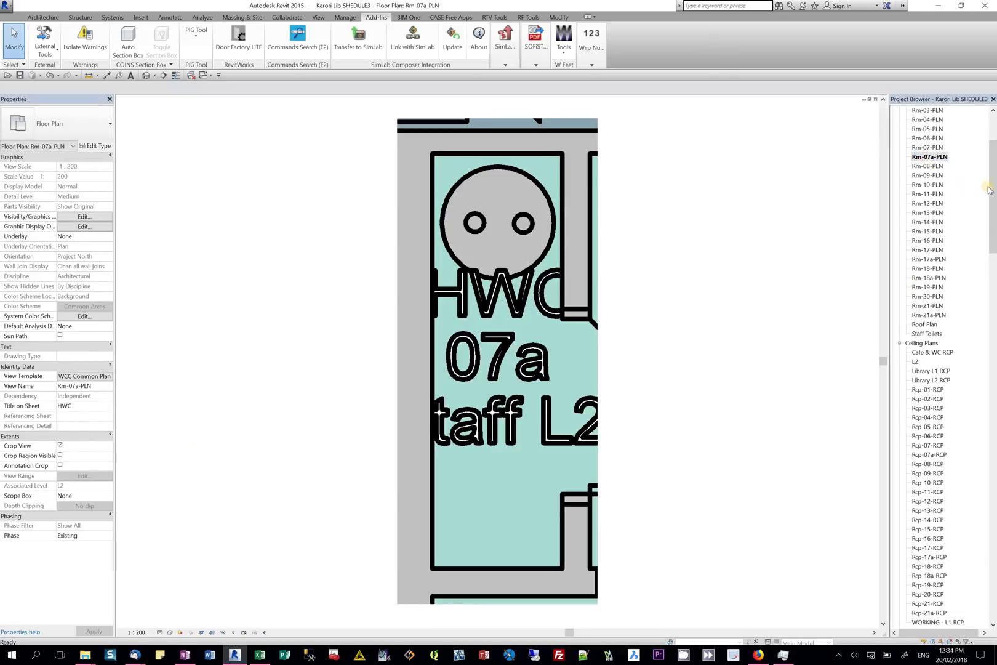
drag(994, 196, 994, 164)
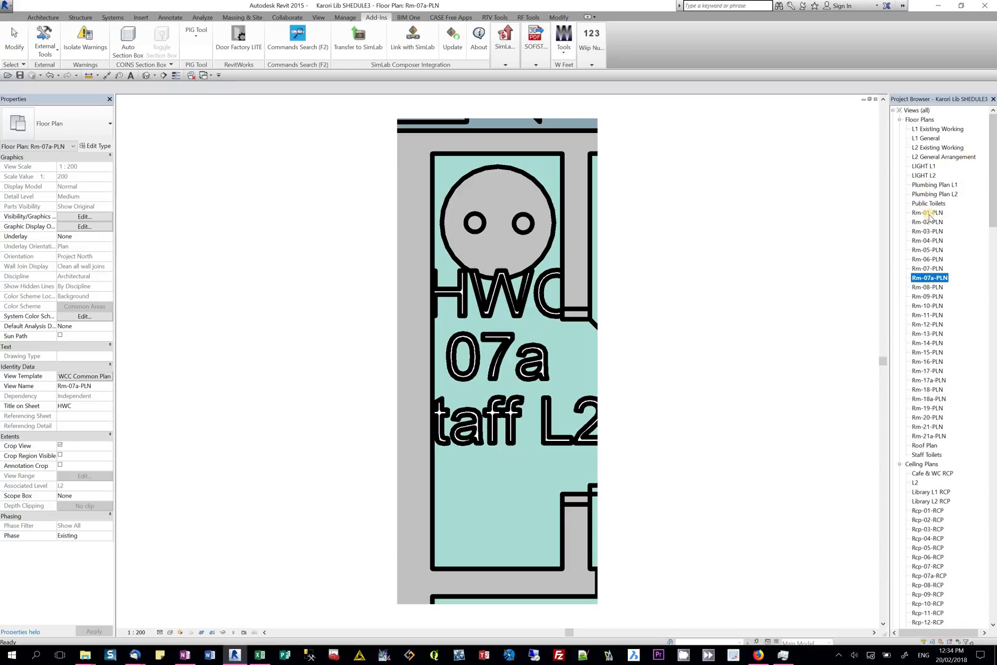
click(927, 212)
double_click(928, 213)
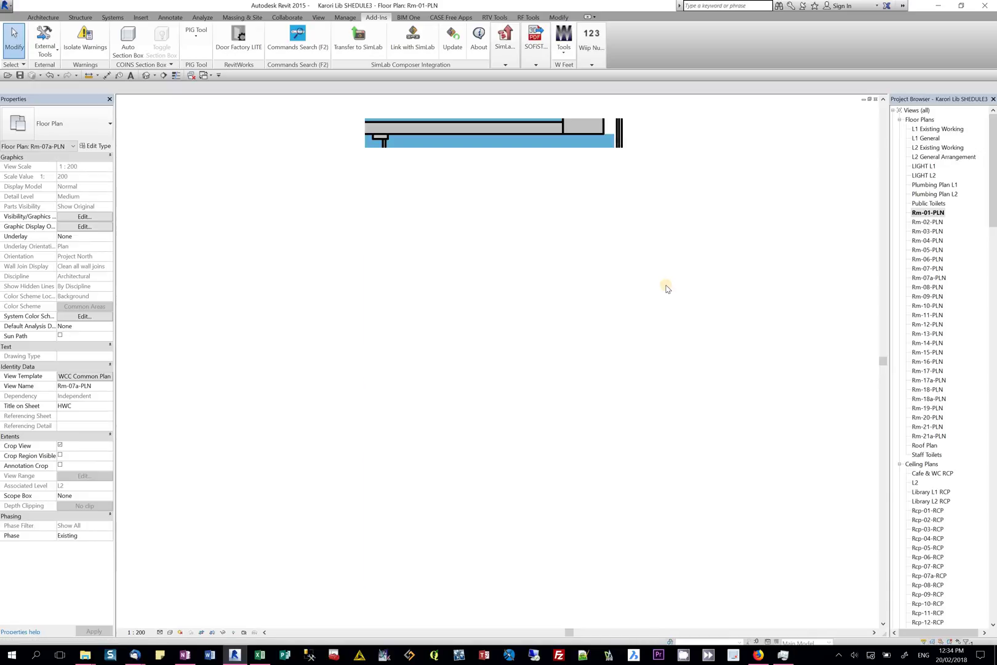
double_click(926, 222)
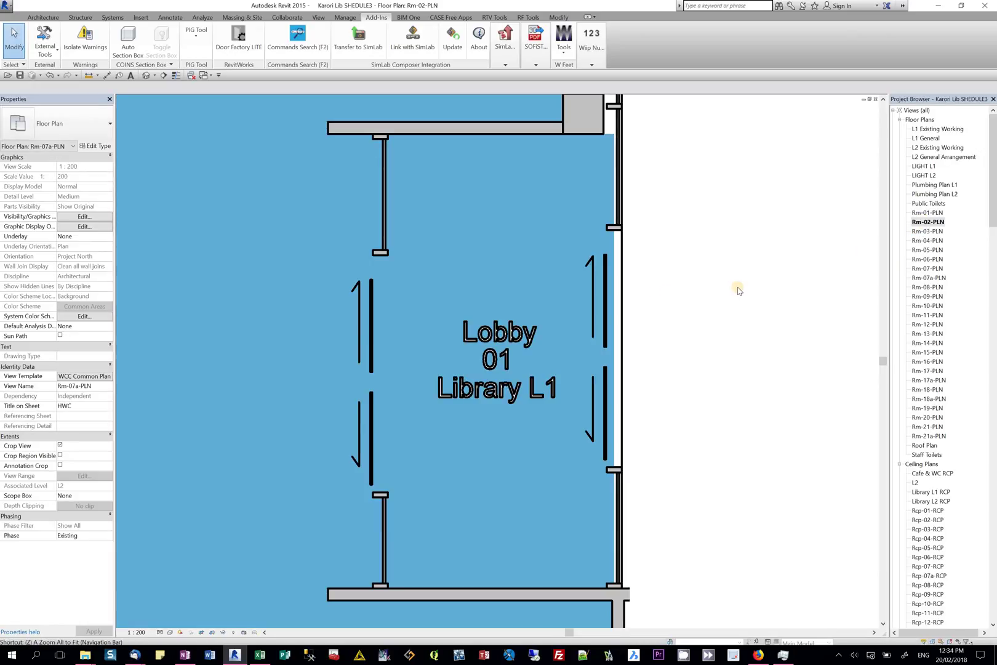
Compare the L1 General and L1 Existing Working floor plans with Rm-01-PLN, and view the Library L1 RCP ceiling plan.
double_click(931, 139)
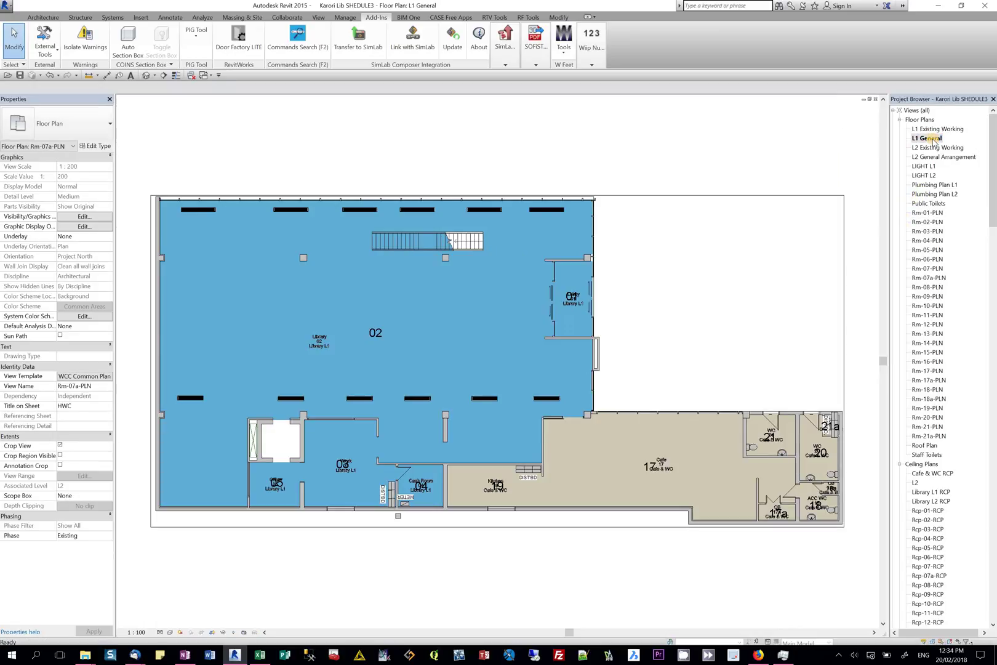
double_click(930, 129)
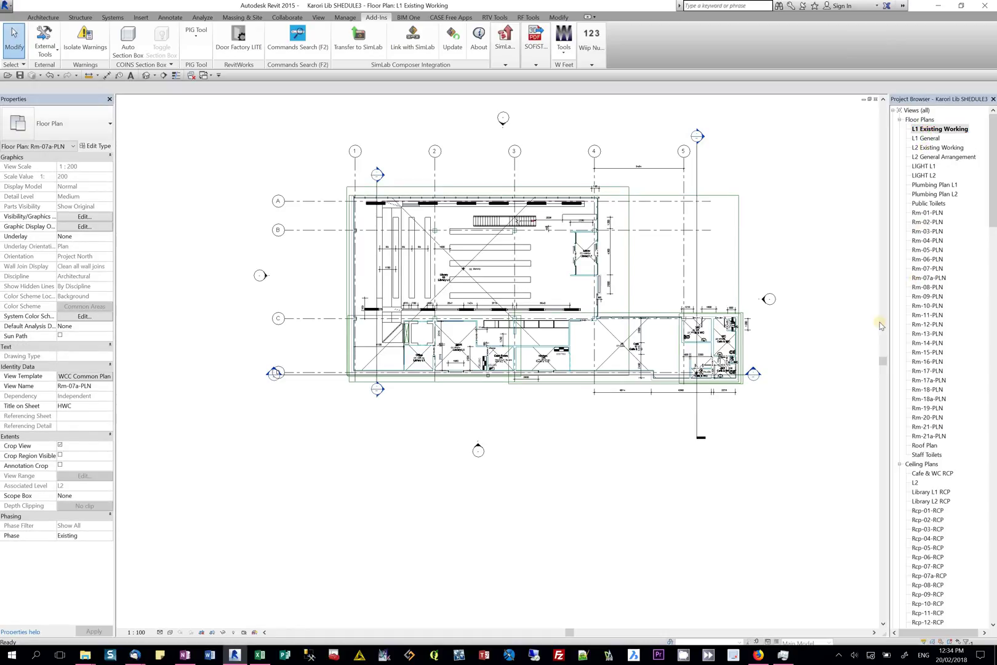
double_click(917, 213)
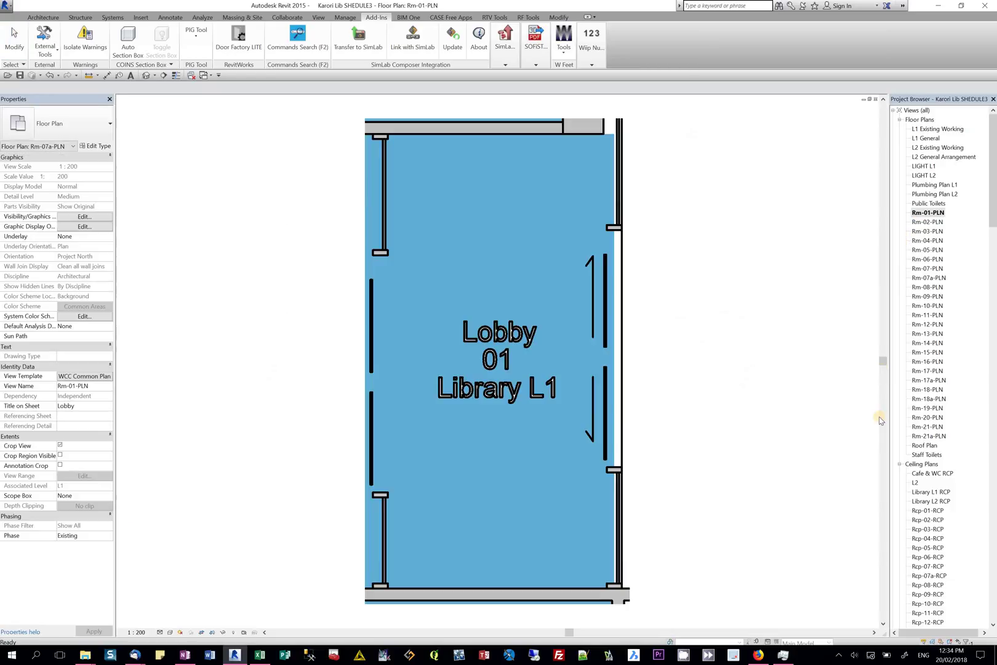
double_click(926, 492)
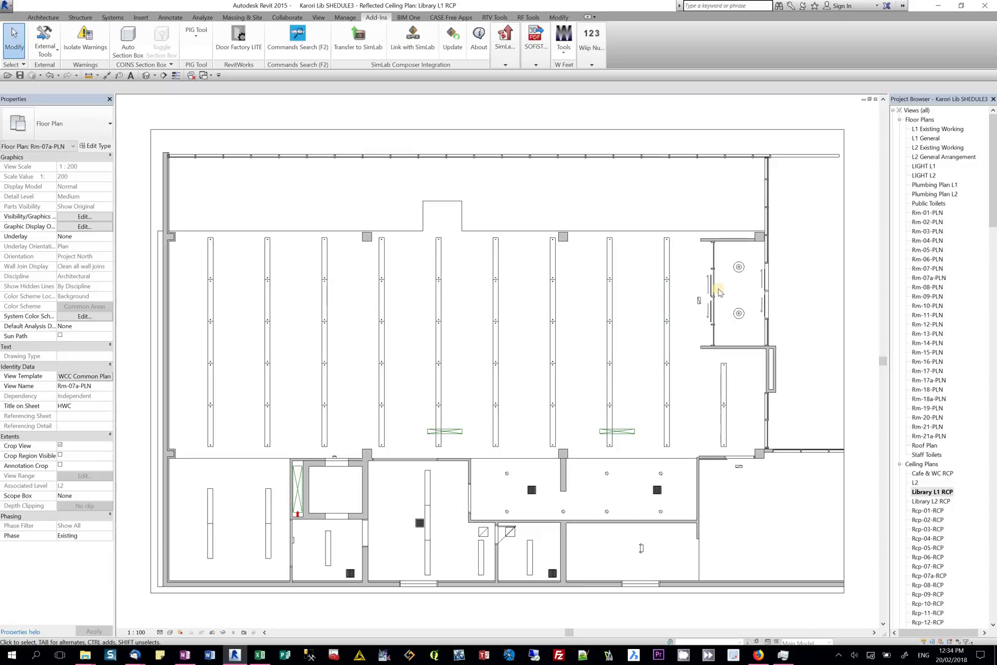
Open the Rcp-01-RCP ceiling plan and tag the two disk pendant lights in the lobby.
click(928, 510)
double_click(929, 511)
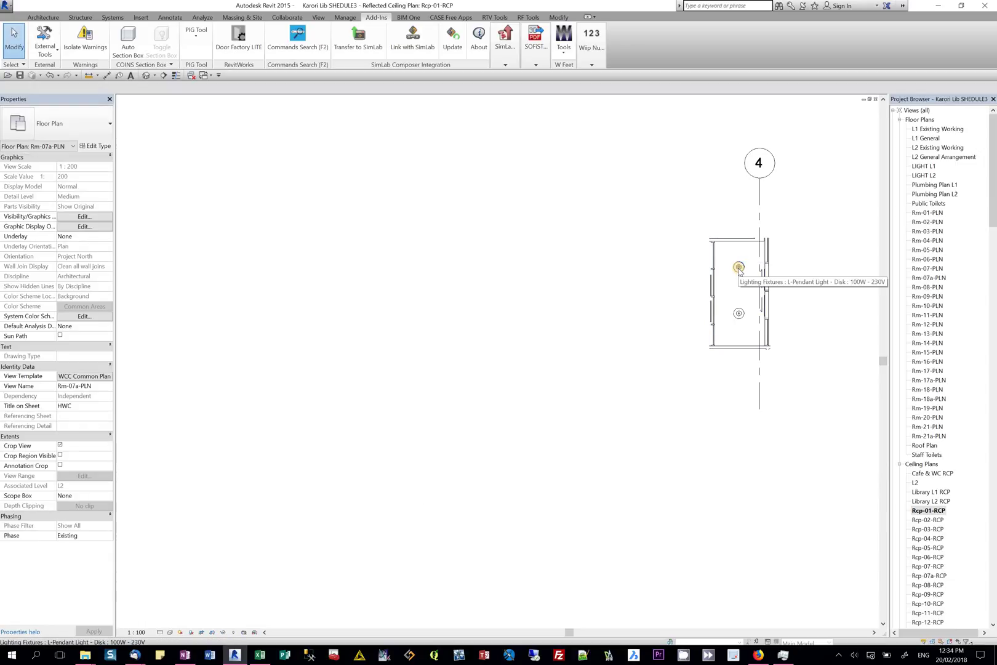
key(t)
key(g)
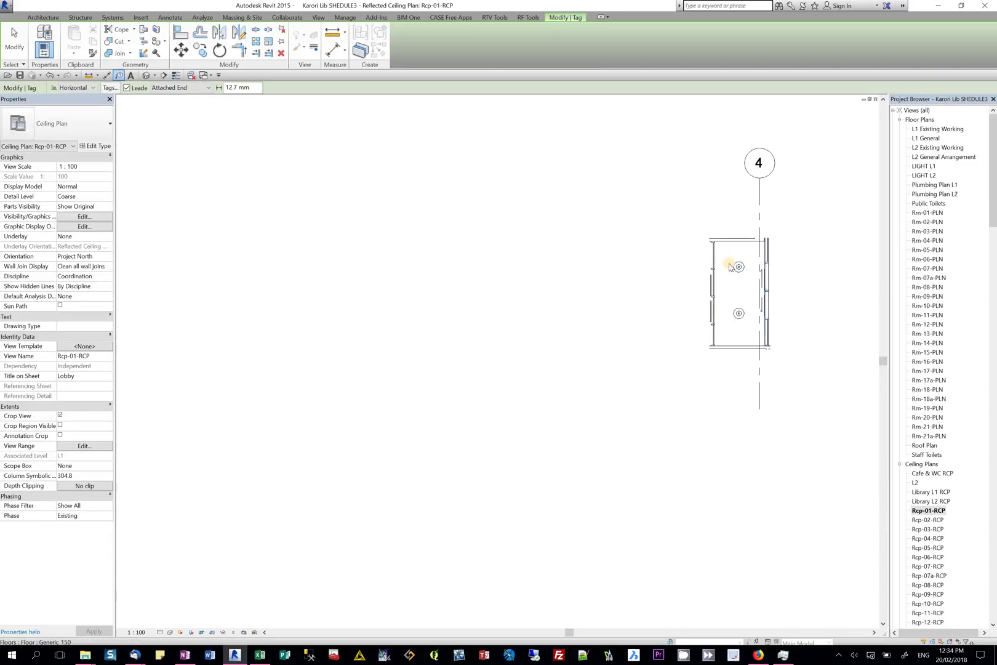
click(739, 268)
click(732, 312)
Open the Rcp-02-RCP ceiling plan and tag one of the linear pendant lights in the library.
double_click(927, 520)
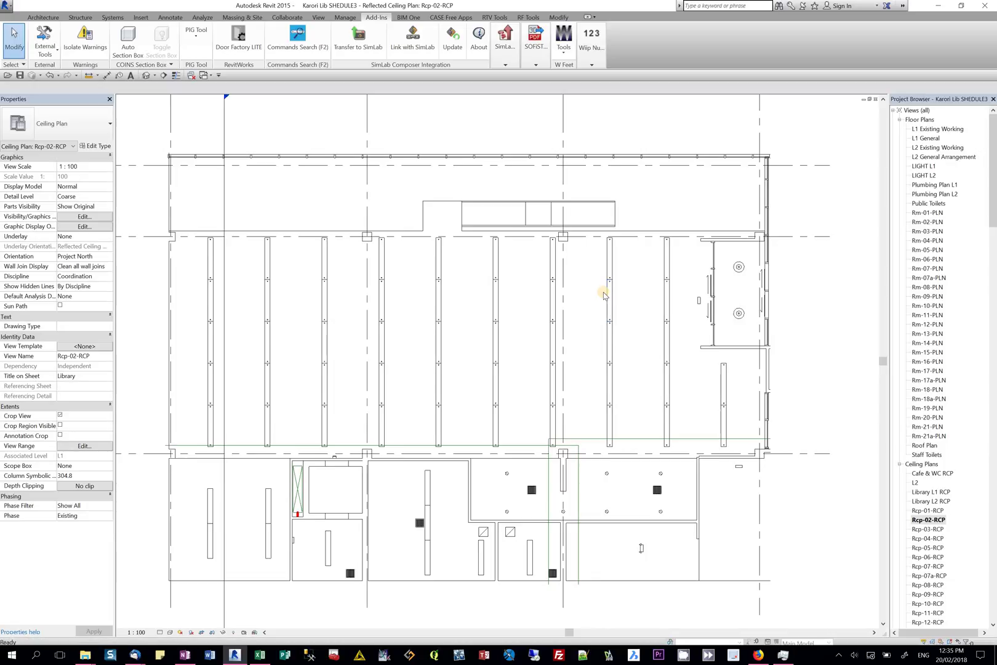
key(t)
key(g)
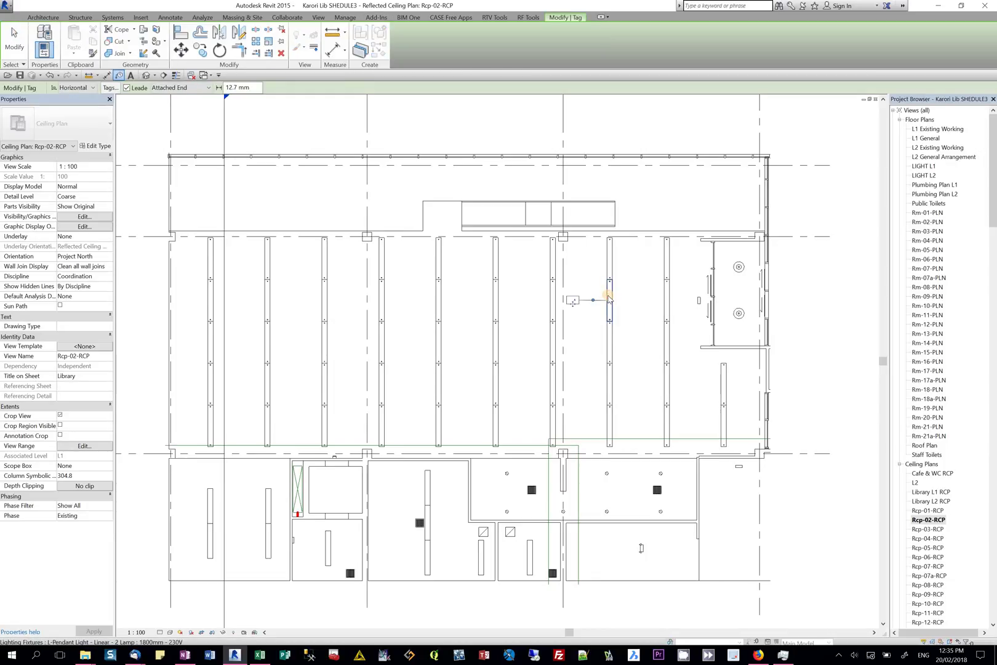
click(609, 296)
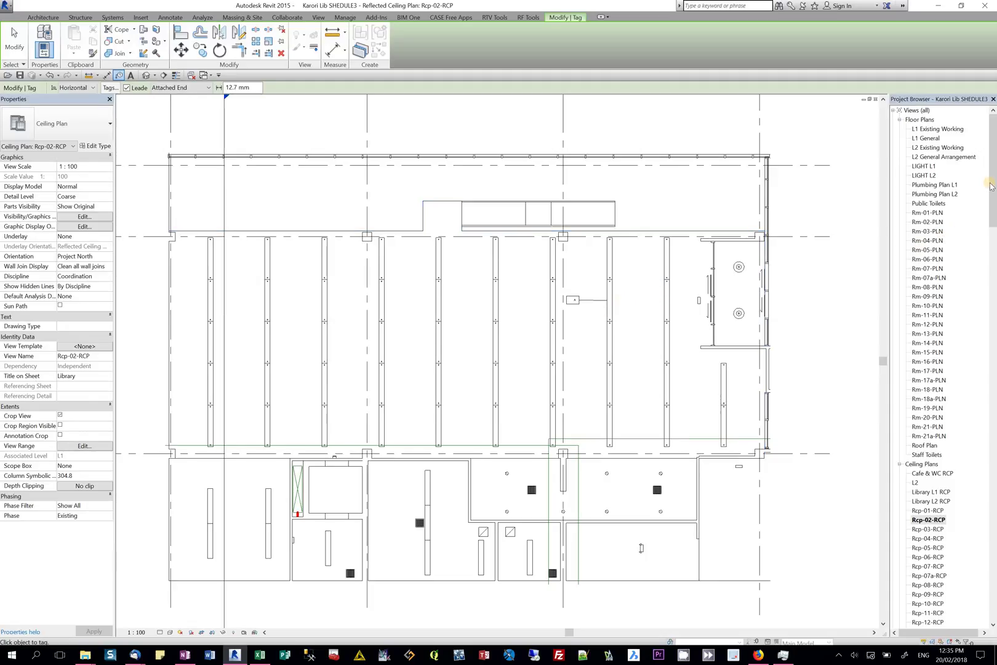
drag(988, 204, 987, 211)
scroll(988, 211, down, 5)
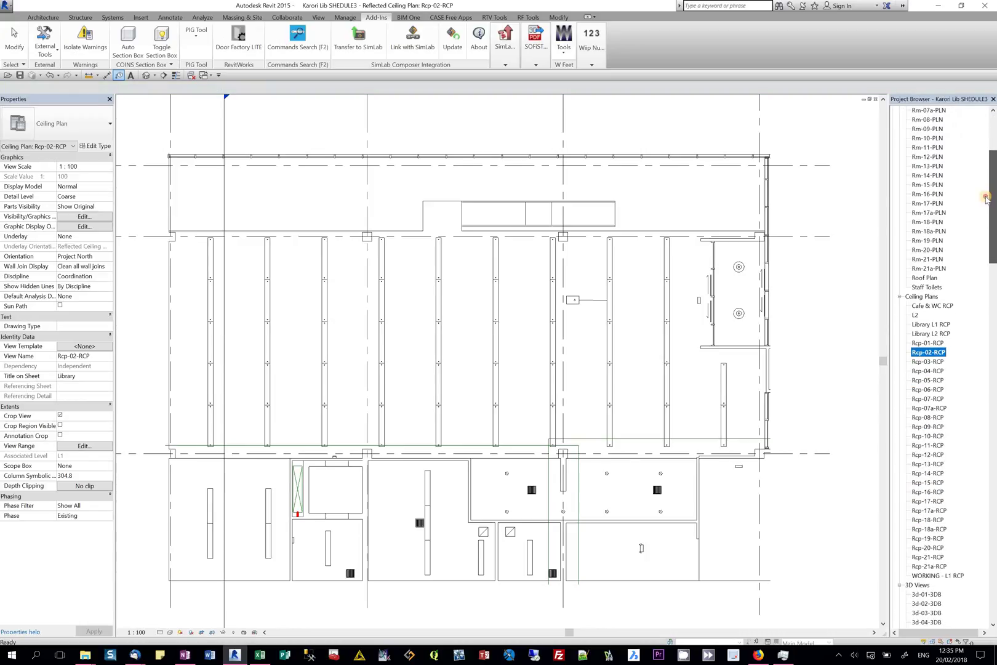
scroll(986, 198, up, 3)
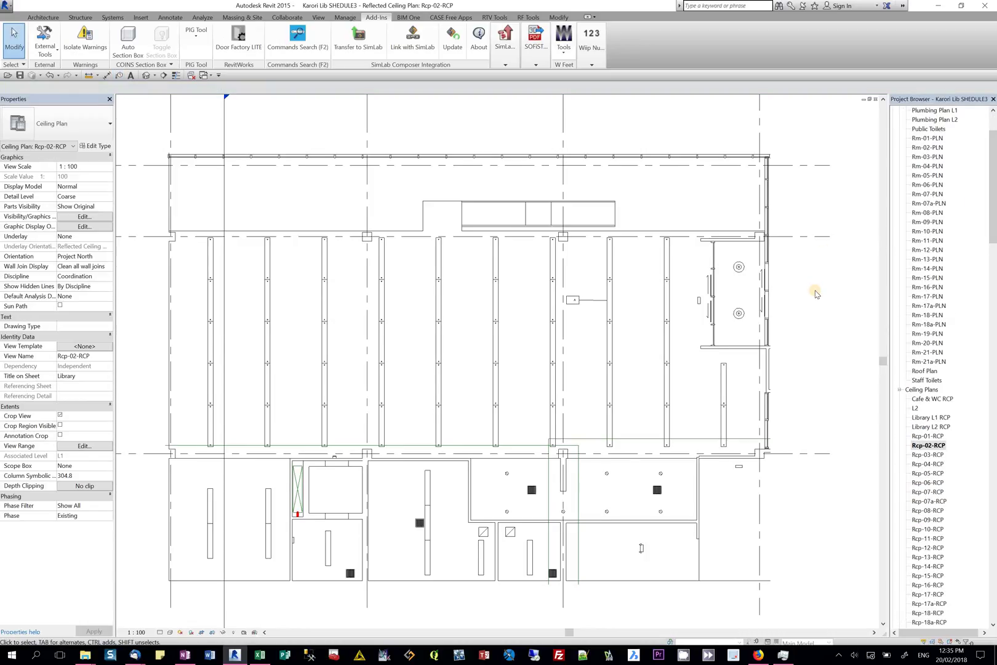
scroll(812, 290, down, 5)
scroll(640, 356, up, 5)
scroll(606, 351, down, 2)
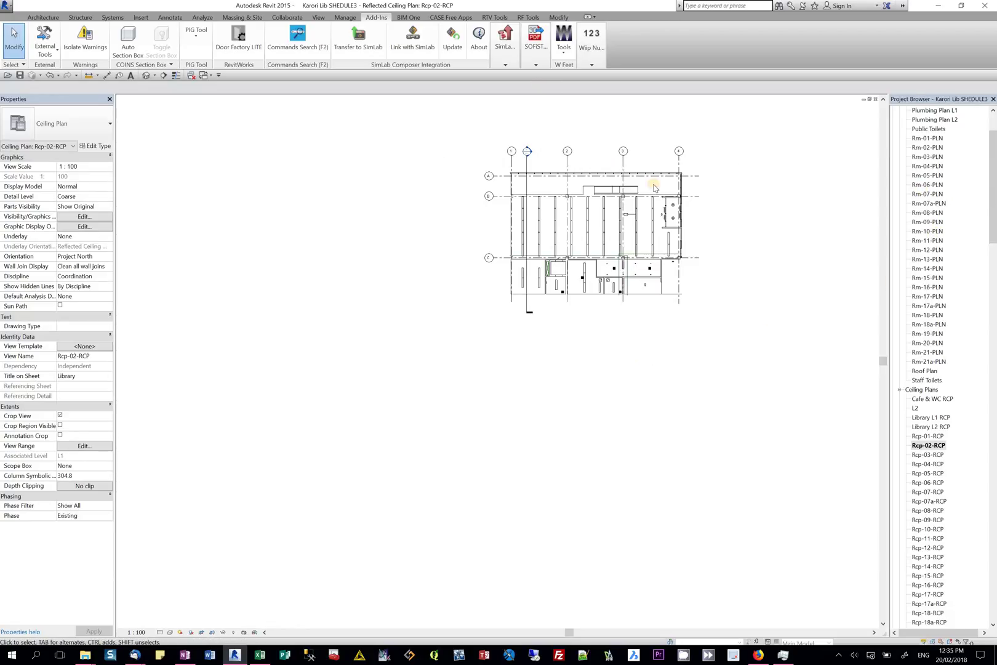
Open the Doors 01 schedule and remove its To Room: Number filter by setting the filter to (none).
drag(994, 179, 993, 342)
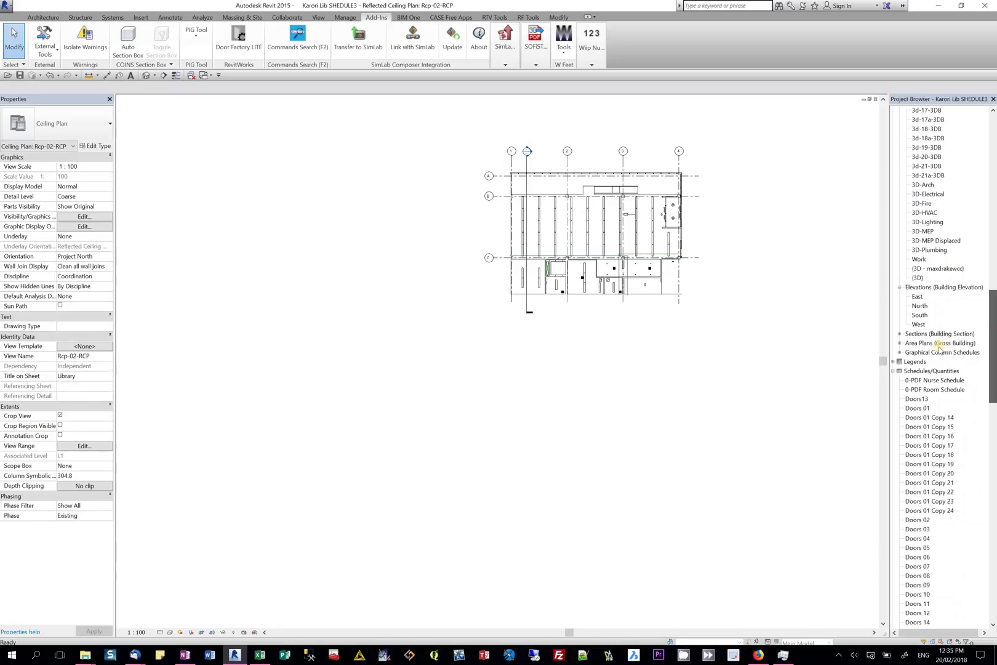
click(921, 399)
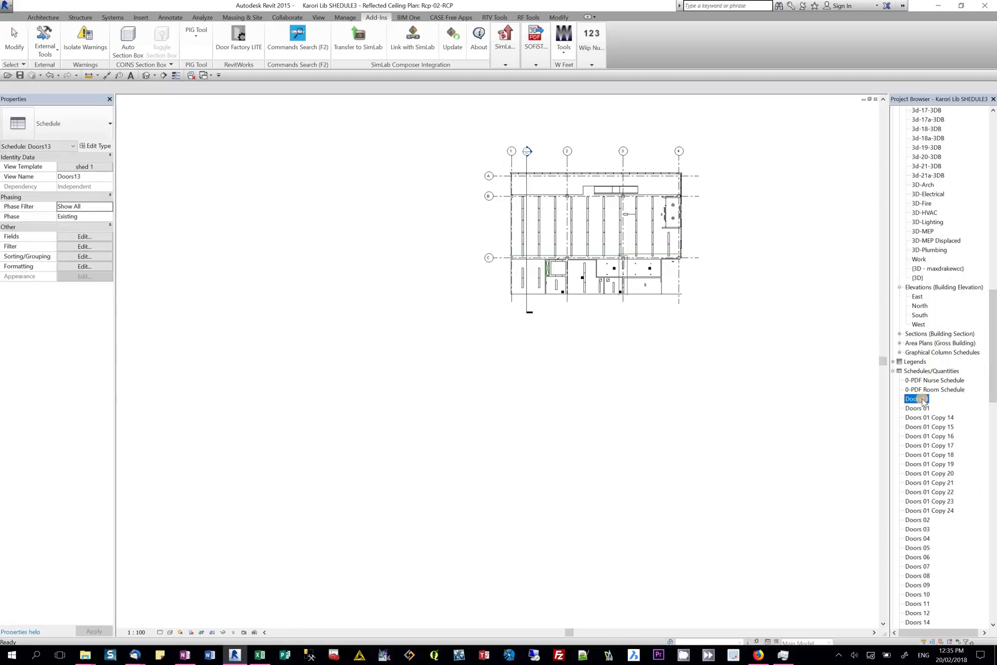
double_click(920, 408)
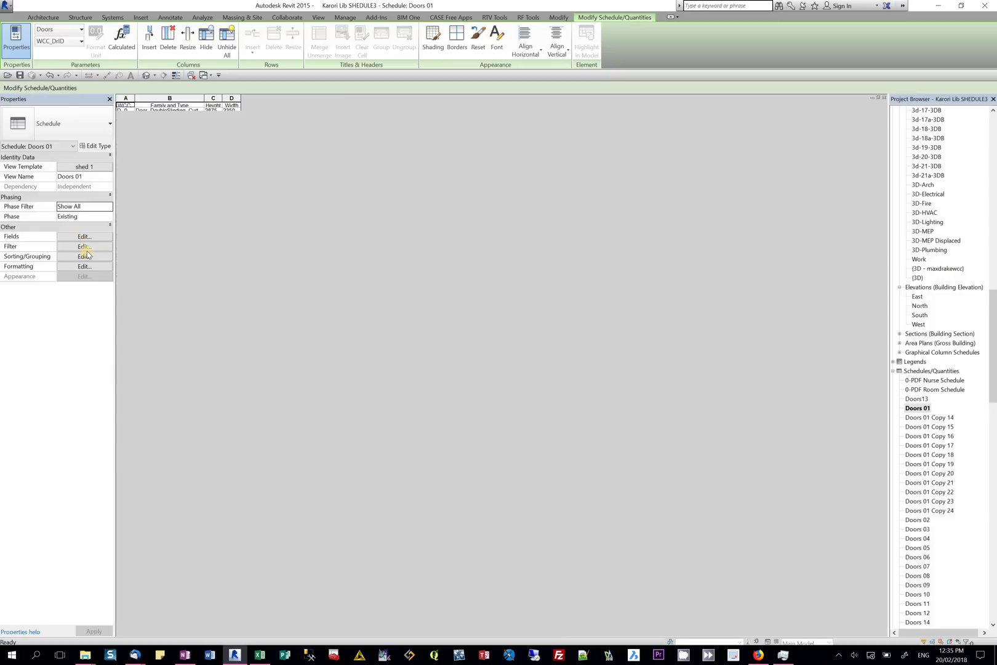
click(84, 246)
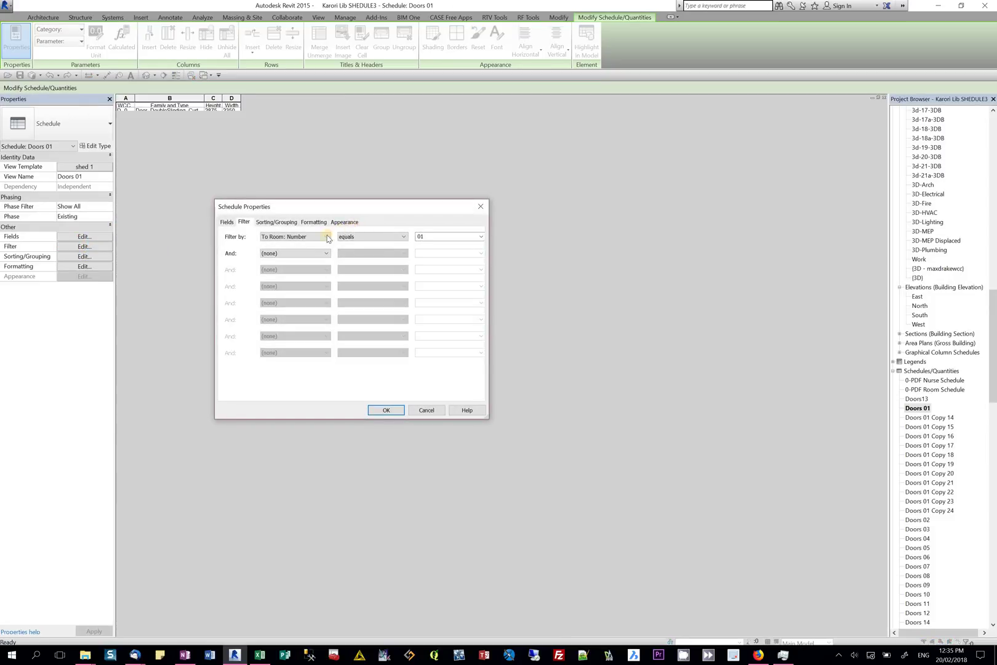
click(296, 237)
click(289, 244)
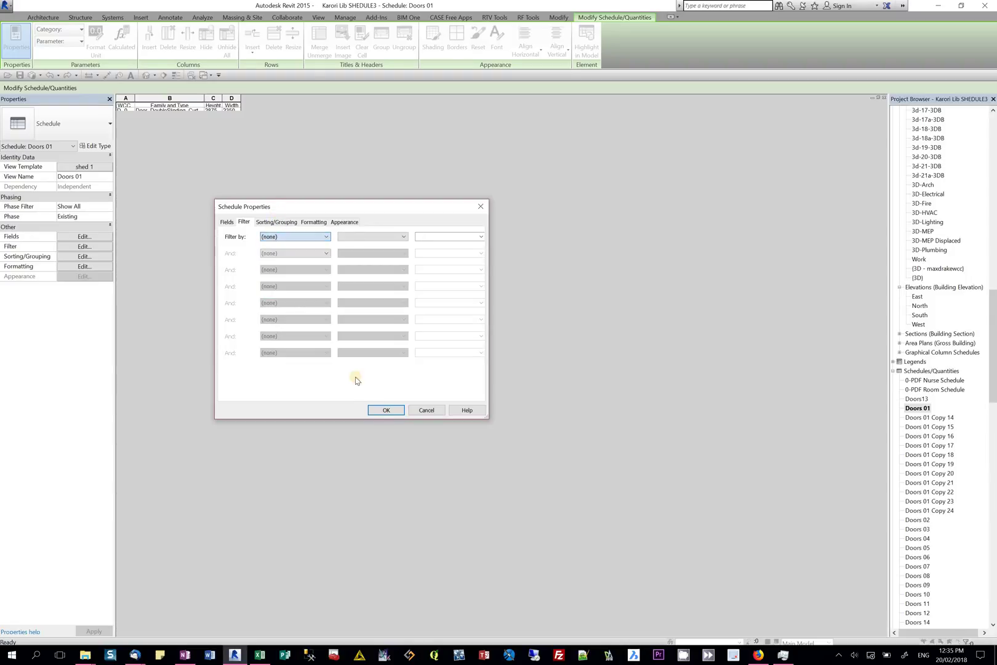
click(386, 410)
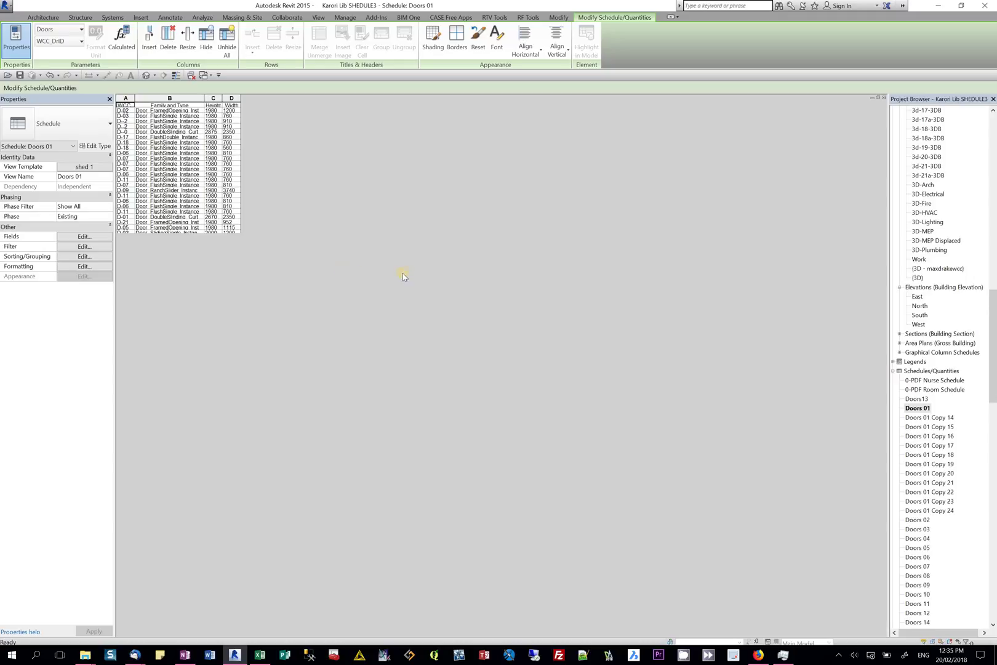
Rename the Doors 01 schedule as Doors.
click(923, 408)
right_click(923, 409)
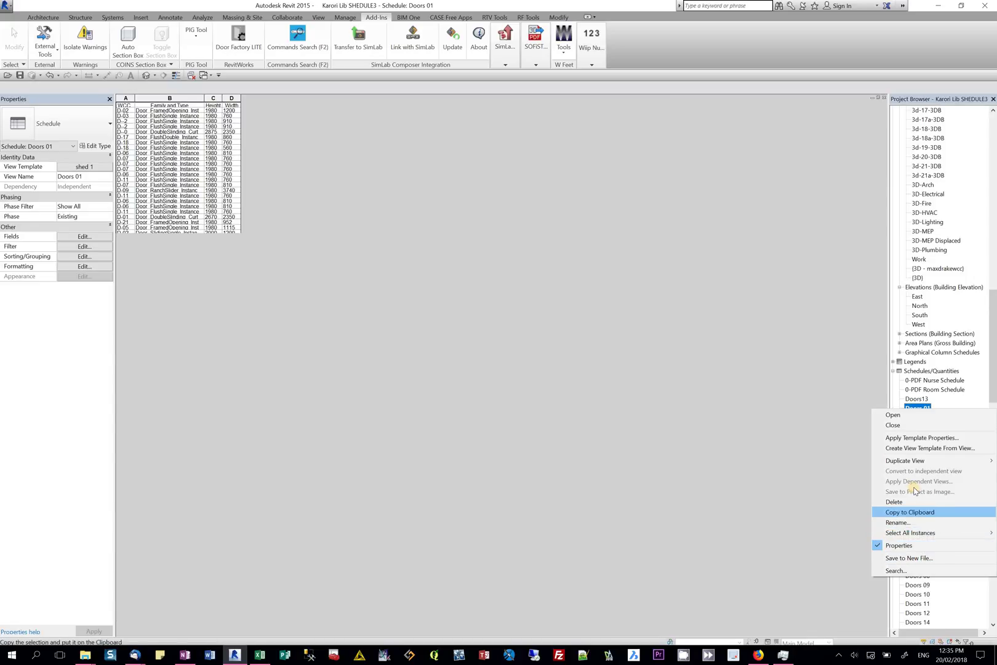
click(905, 522)
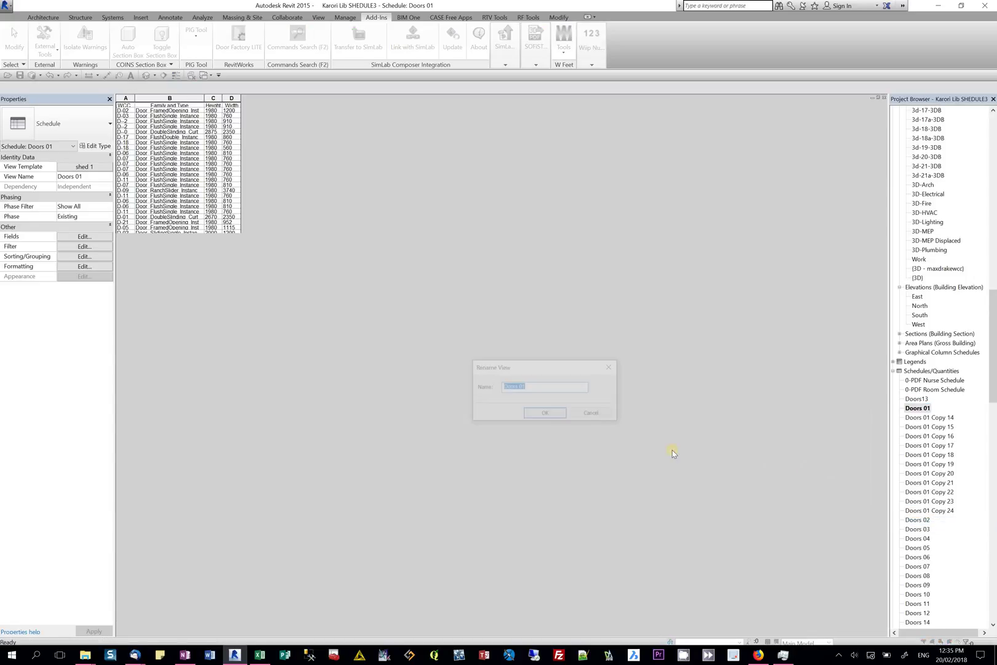
click(554, 390)
click(552, 414)
Delete the other door schedules: Doors13, Doors 01 Copy 14 to Copy 24, and Doors 02 through Doors 14.
click(917, 407)
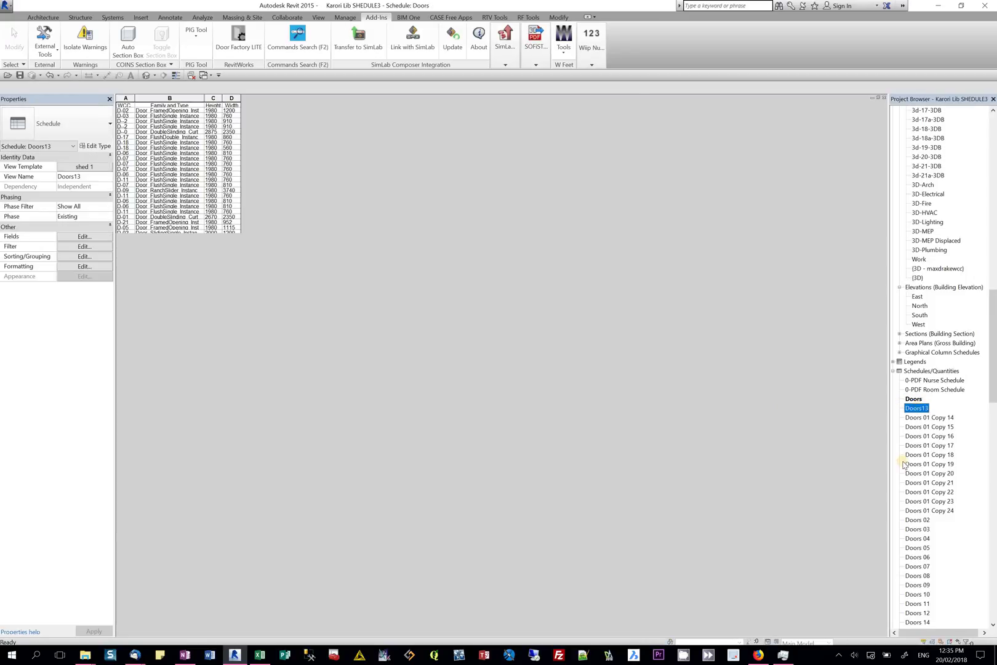
shift+click(916, 623)
right_click(916, 623)
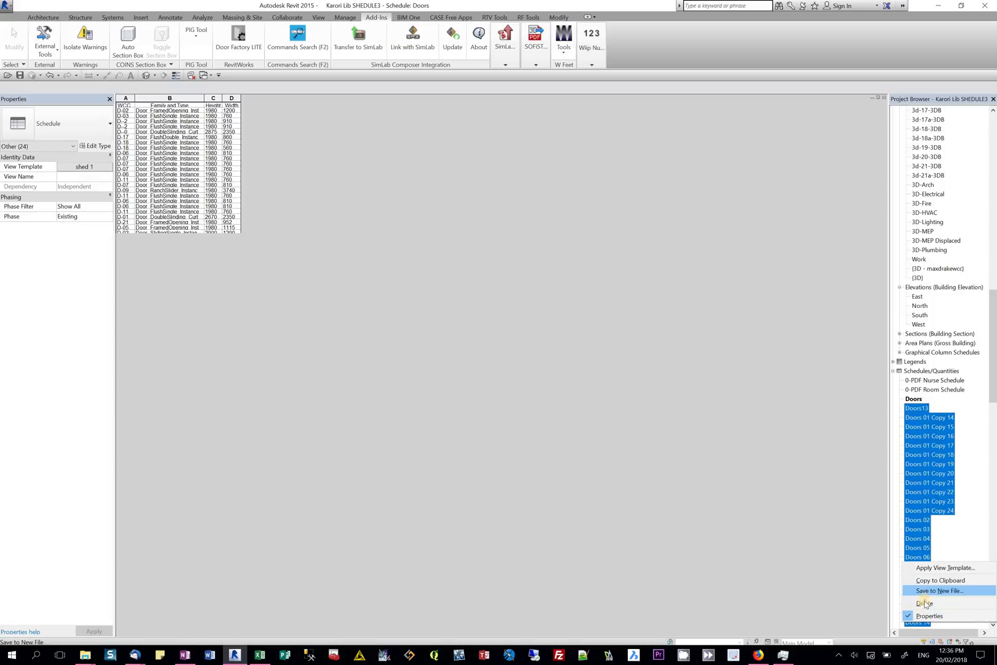
click(924, 603)
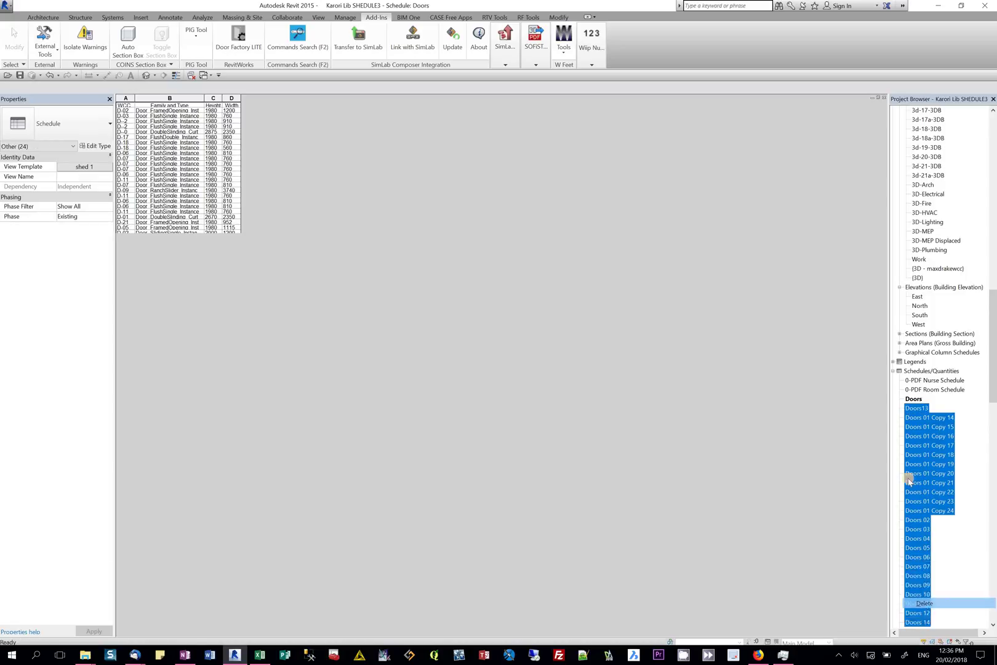
Duplicate the Doors schedule twice.
right_click(910, 401)
mouse_move(889, 453)
click(836, 454)
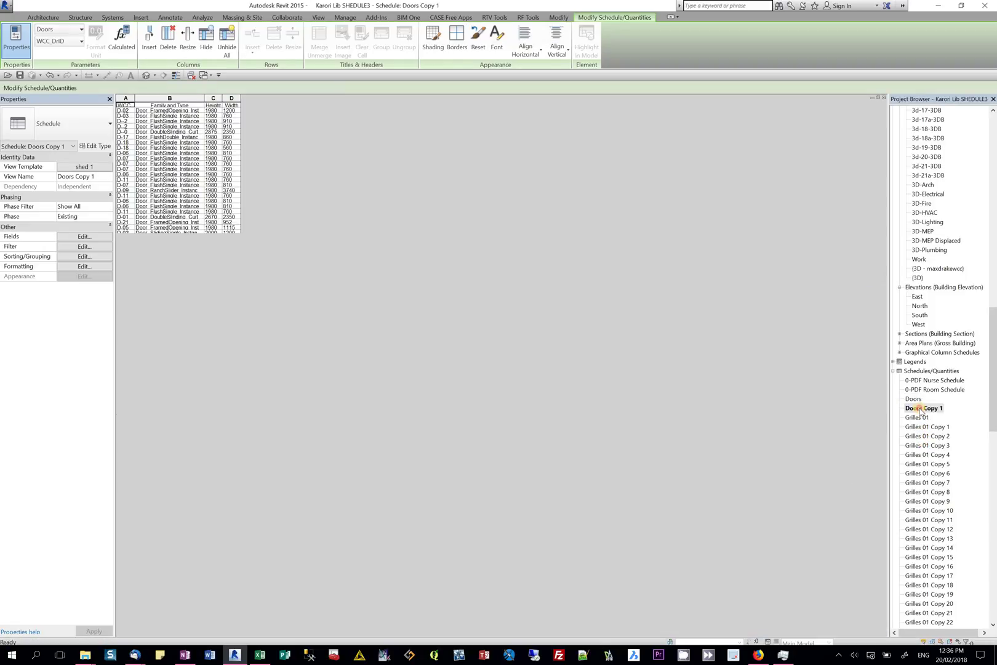
right_click(918, 408)
click(917, 399)
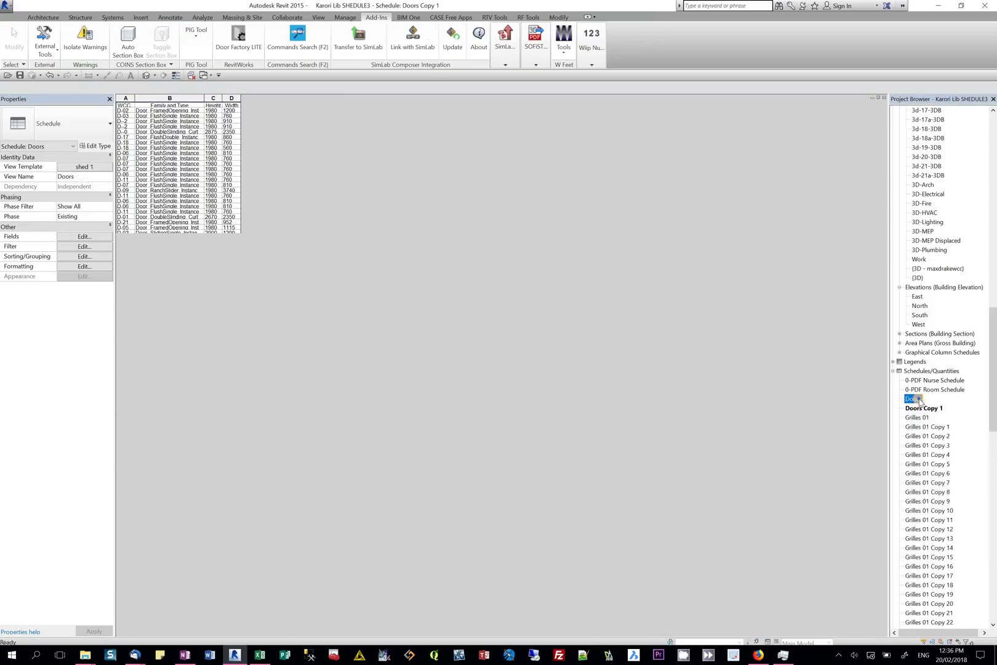
right_click(917, 399)
mouse_move(908, 455)
click(860, 454)
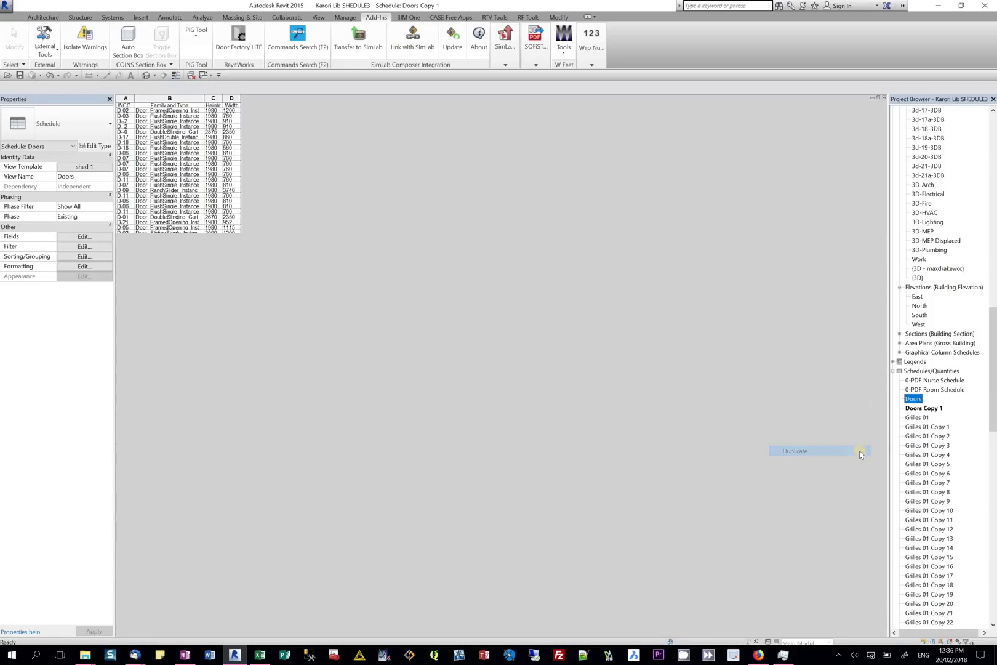
Filter the Doors Copy 1 schedule by To Room: Number equals 01, and open it to check the filtered rows.
click(909, 409)
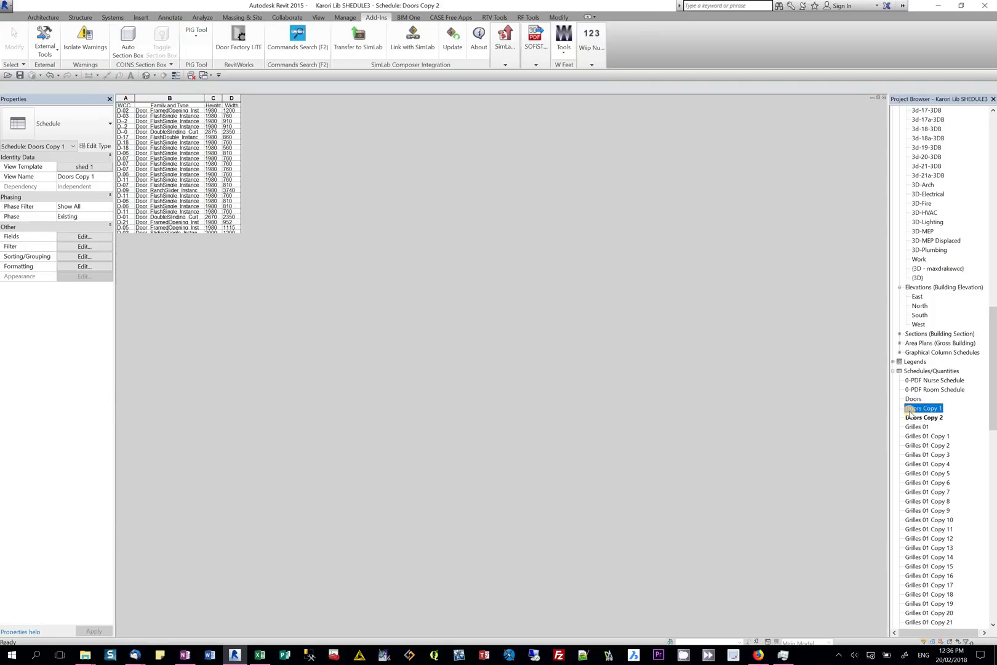
click(82, 246)
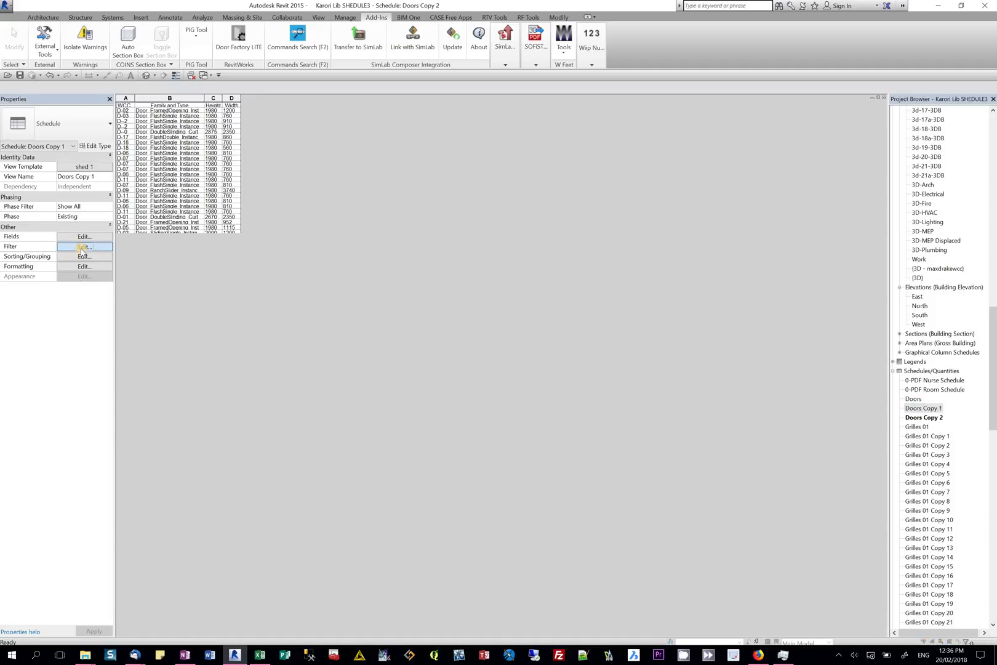
click(83, 247)
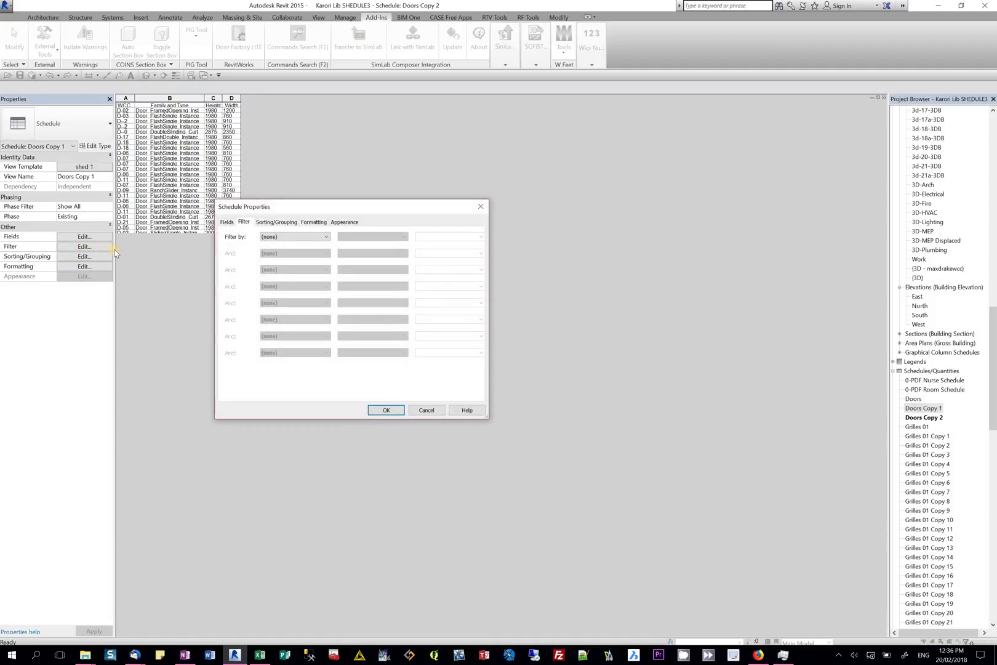
click(311, 237)
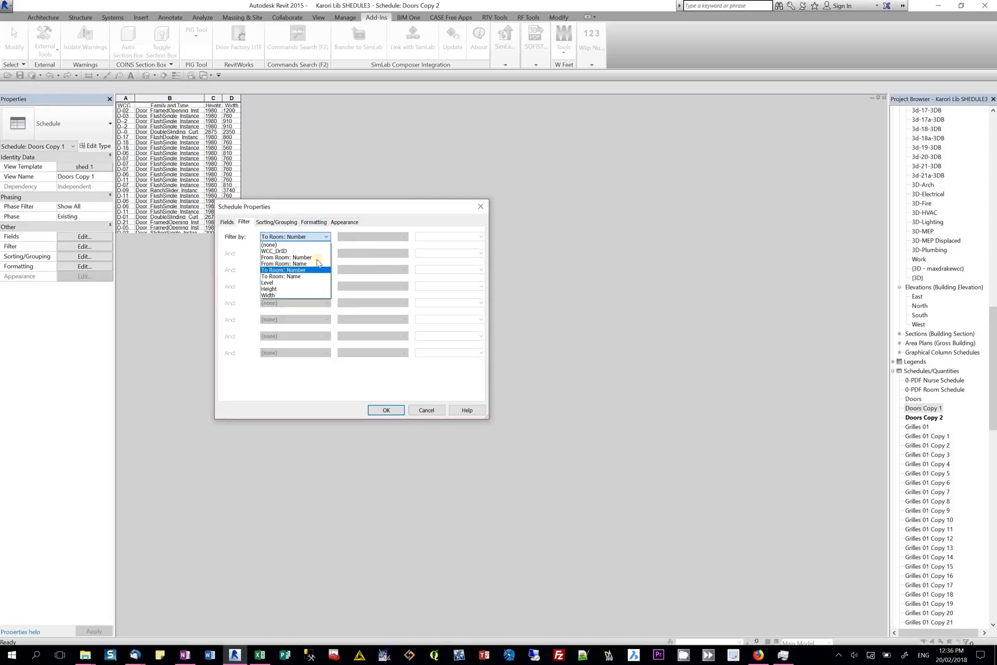
click(289, 271)
click(431, 237)
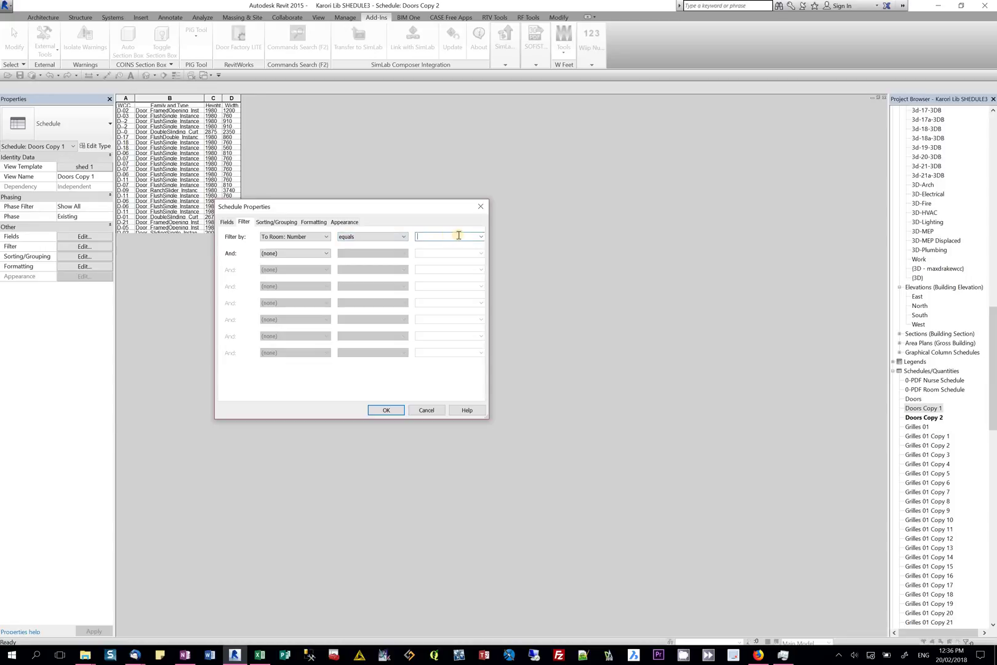
click(481, 237)
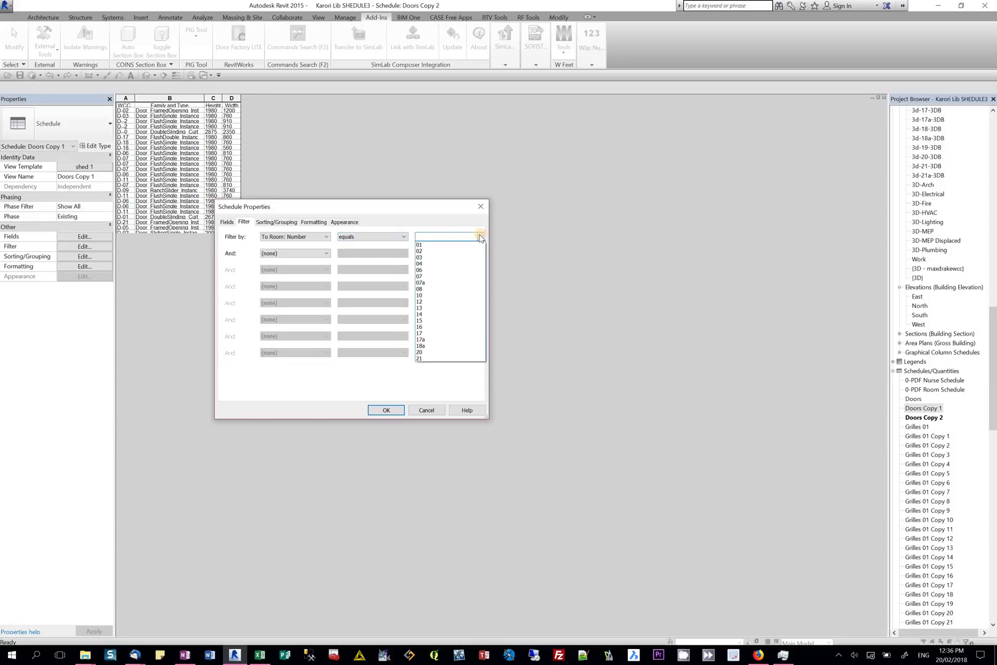
click(429, 246)
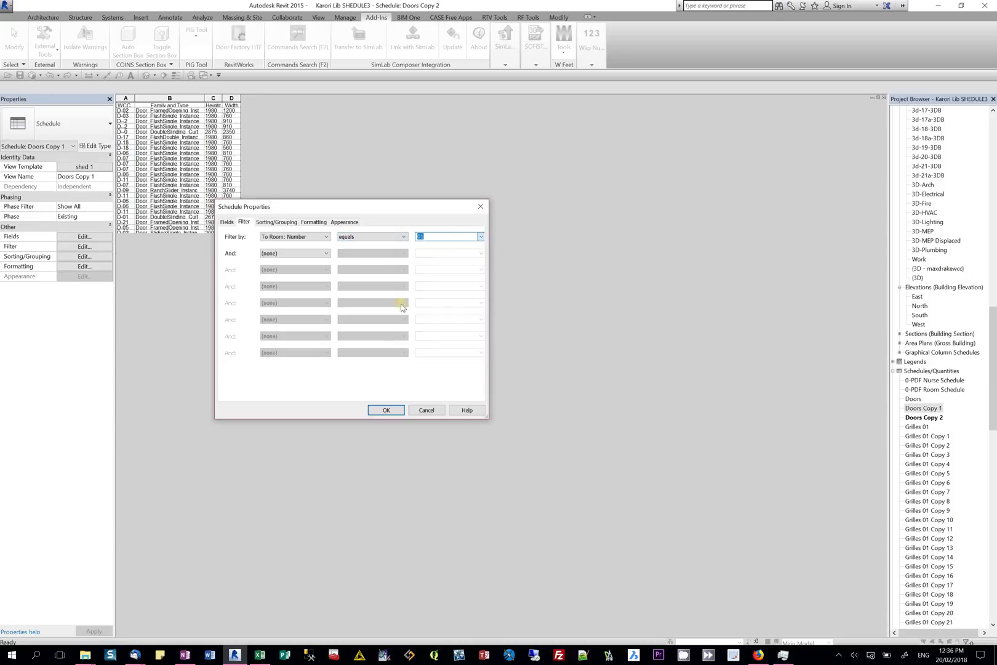
click(386, 409)
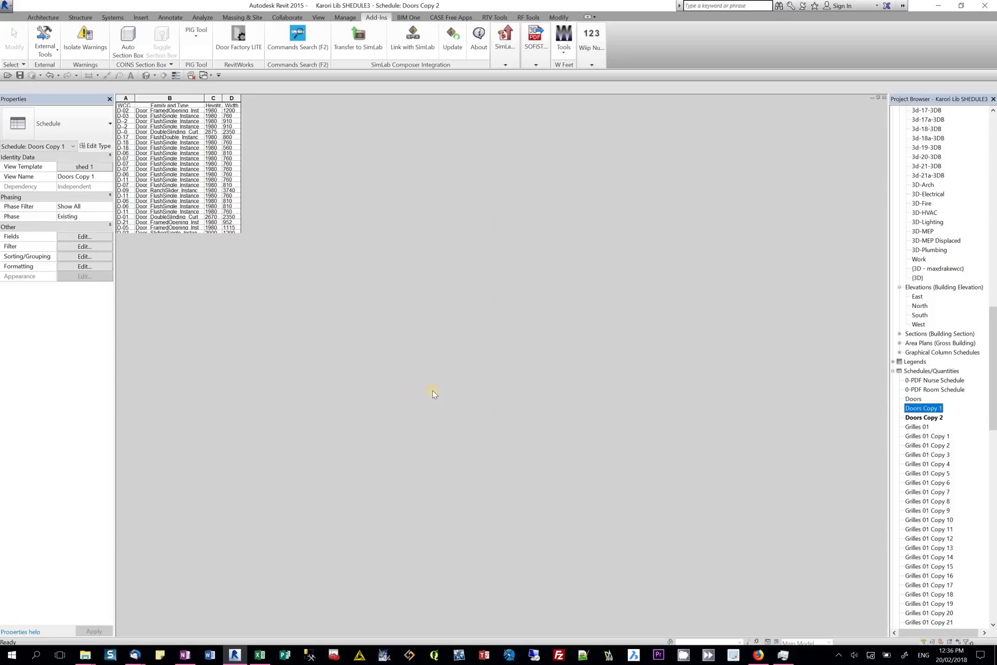
click(912, 418)
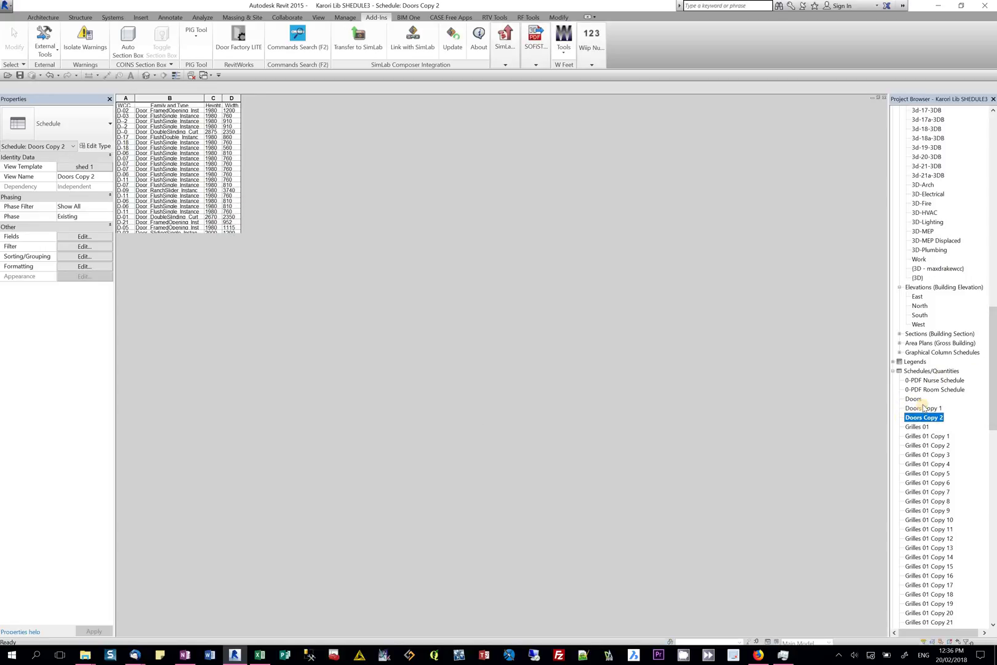
double_click(922, 409)
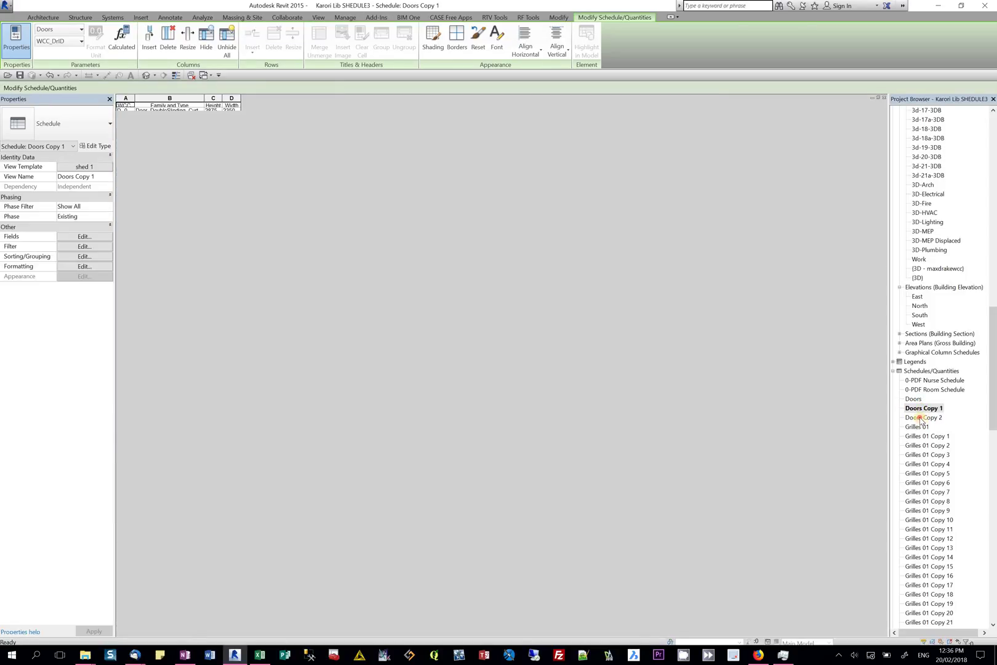
Open the Doors Copy 2 schedule and filter it by To Room: Number equals 03.
double_click(919, 419)
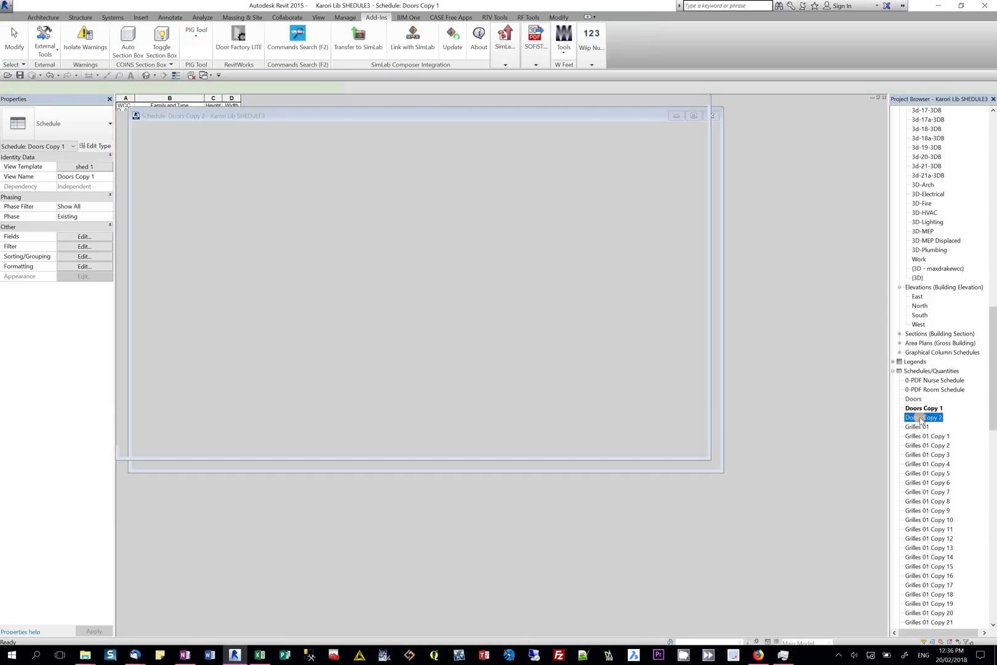
click(86, 247)
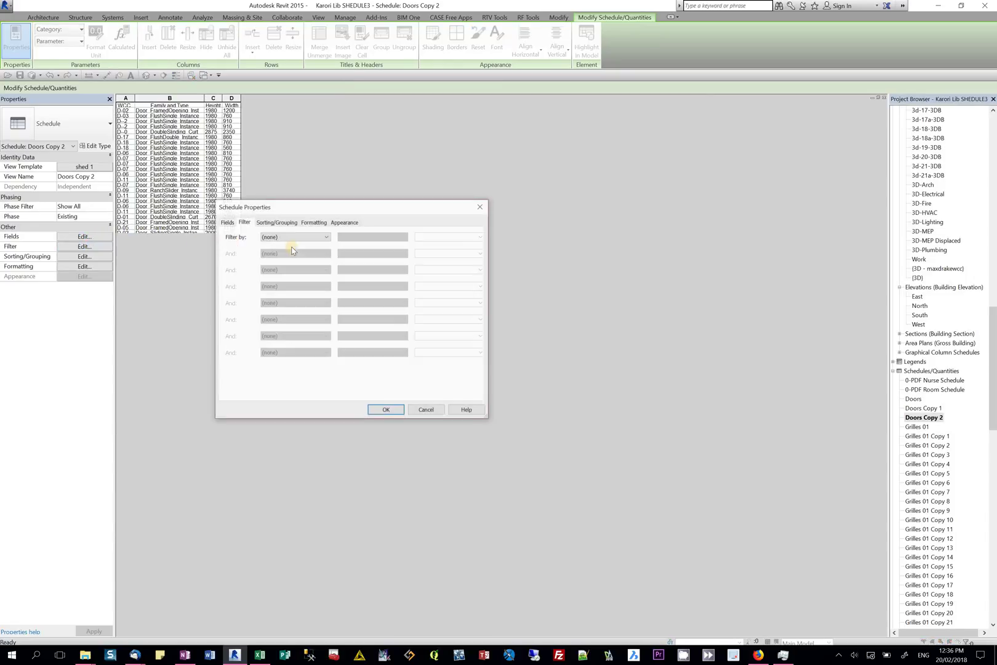
click(294, 237)
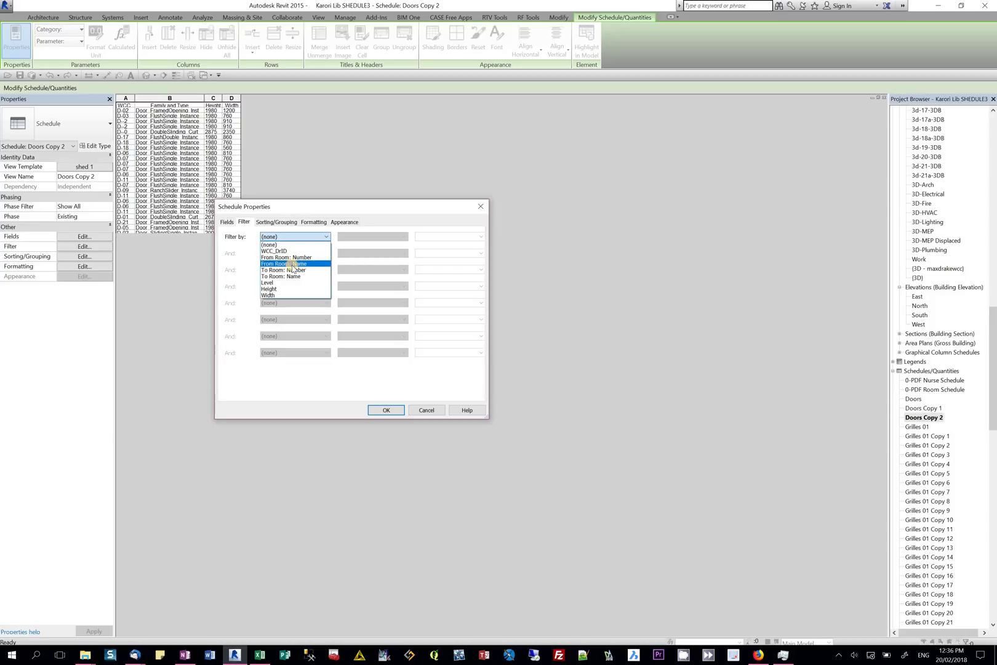
click(291, 270)
click(403, 237)
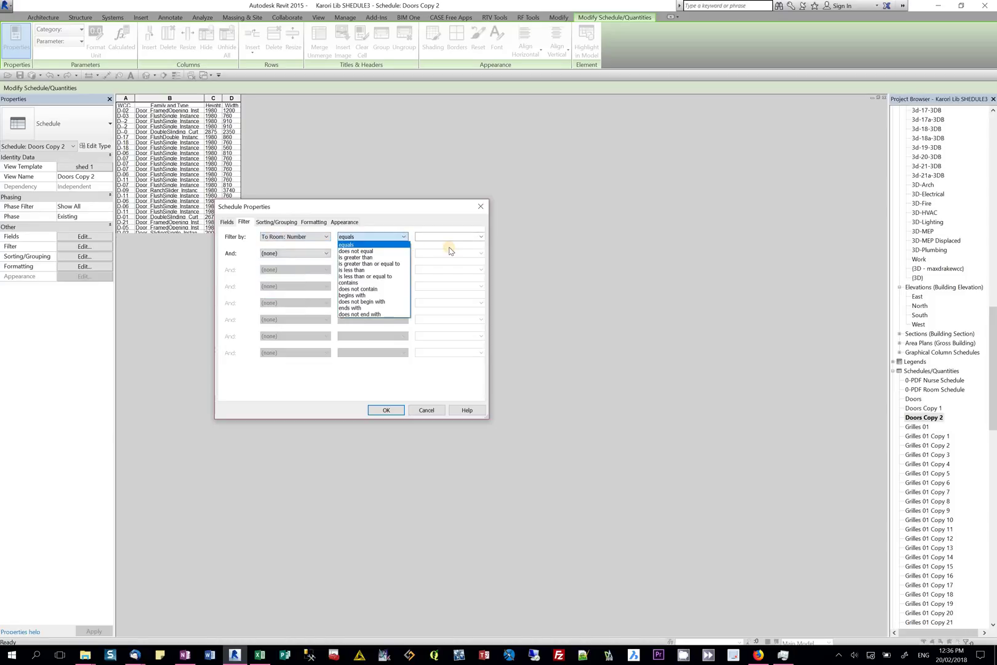
click(462, 242)
click(471, 239)
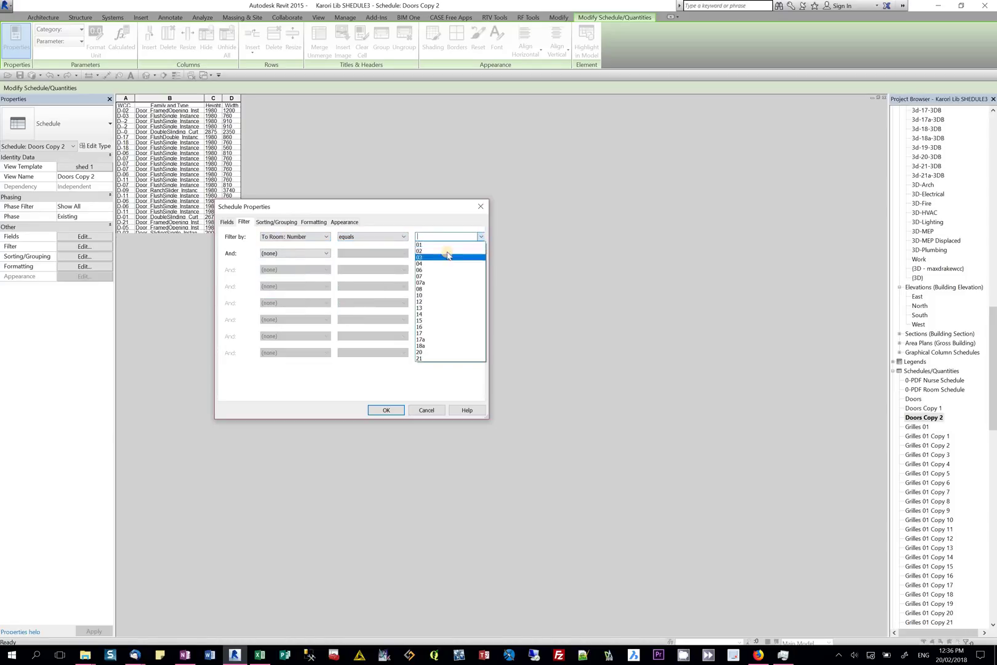
click(460, 255)
click(387, 409)
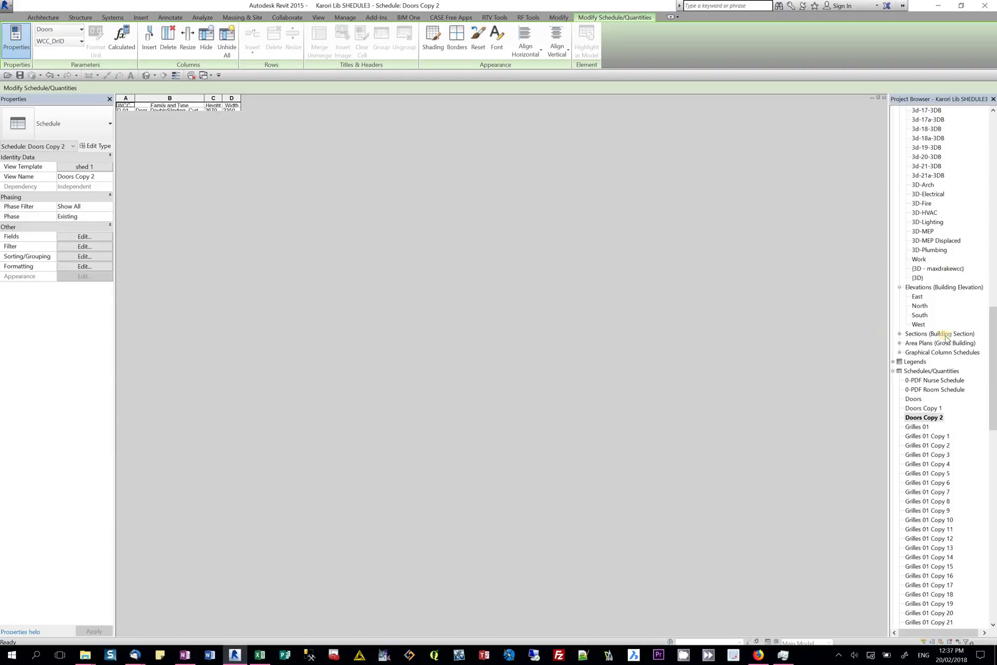
drag(993, 335, 976, 420)
scroll(976, 419, down, 13)
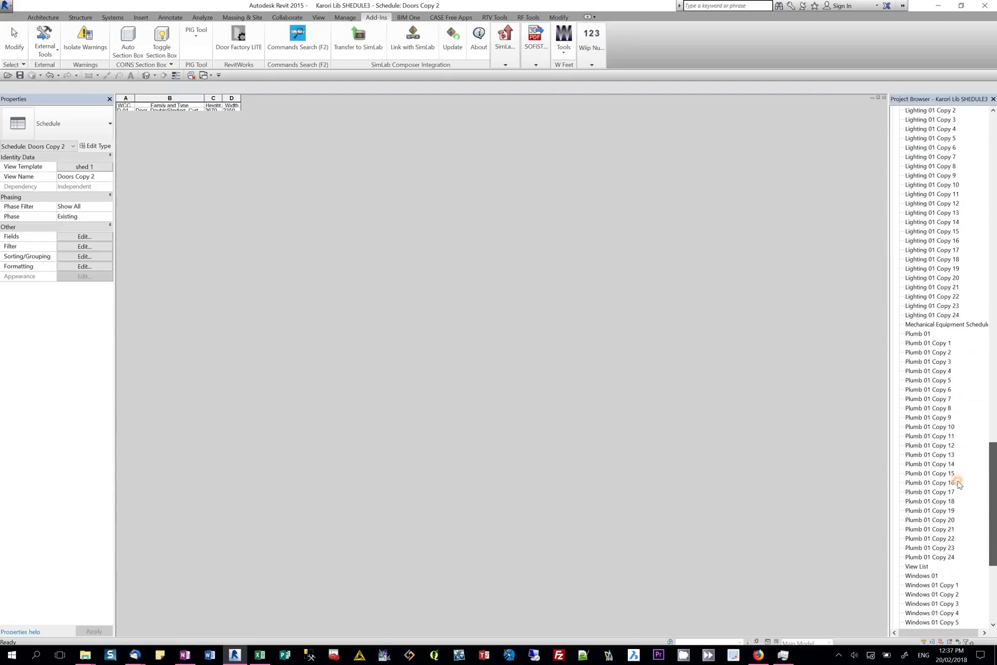
scroll(946, 520, down, 4)
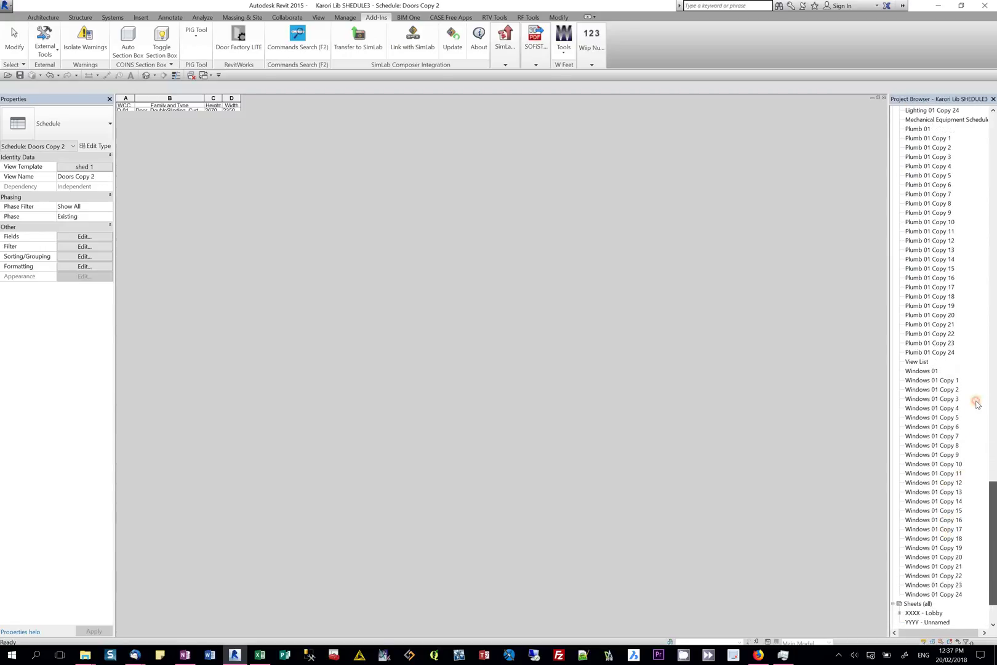
drag(992, 406, 993, 120)
click(508, 154)
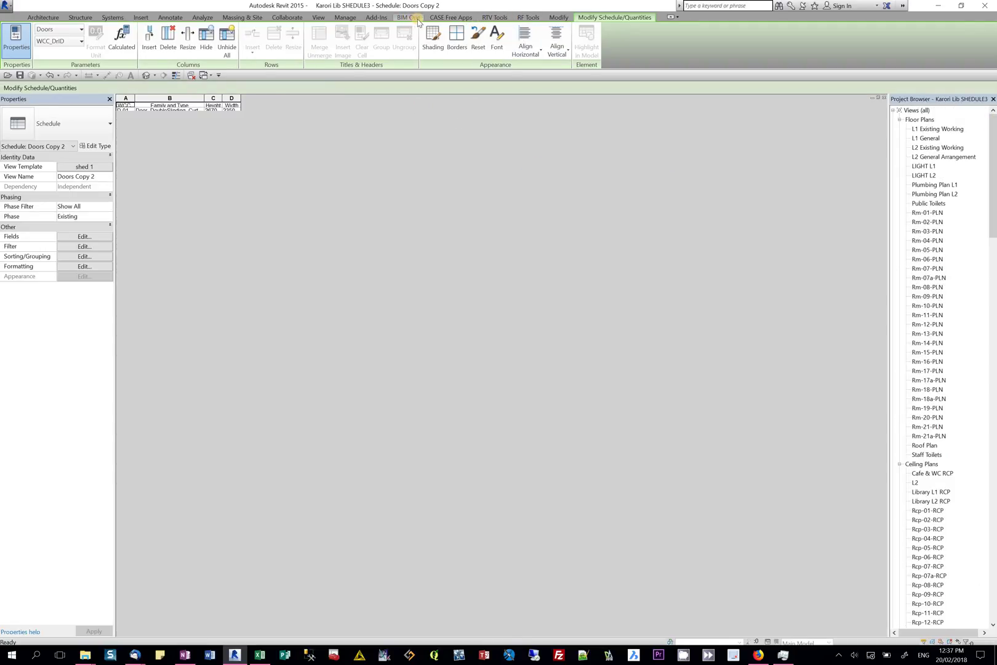
click(375, 17)
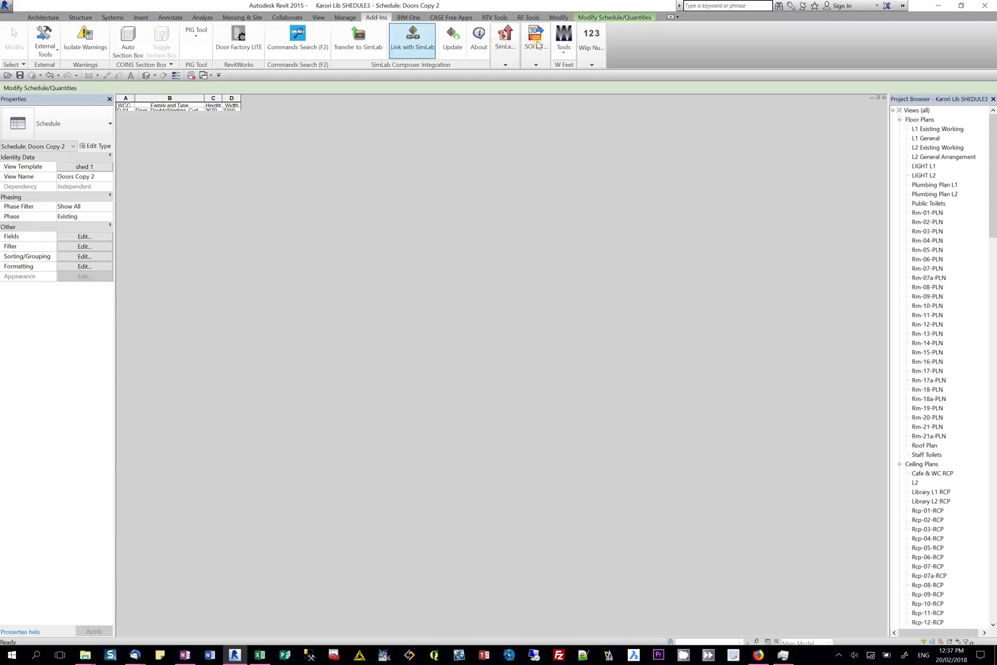
click(564, 40)
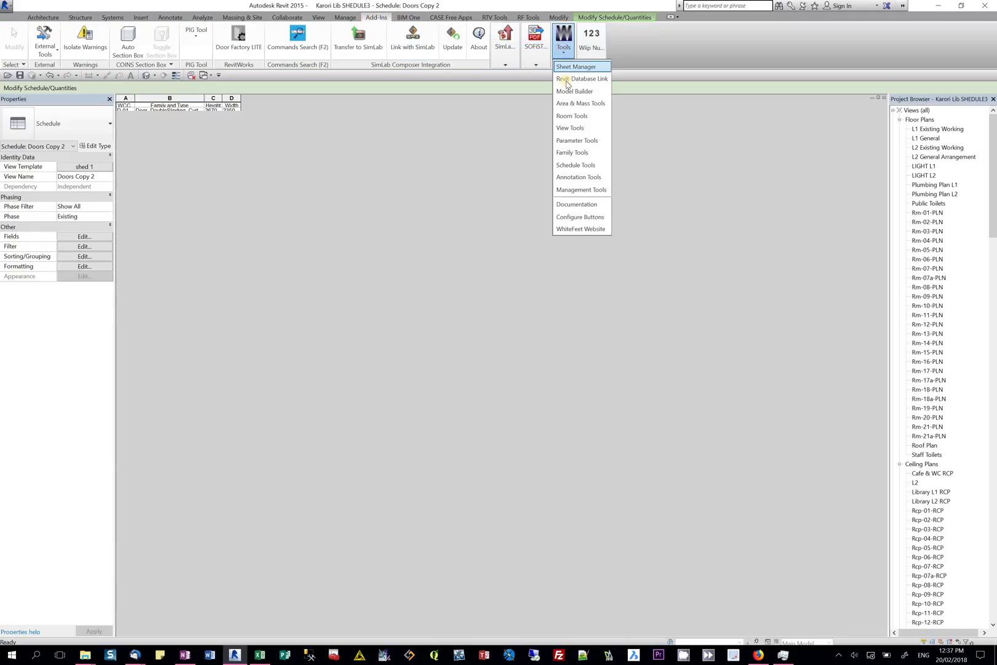
click(565, 128)
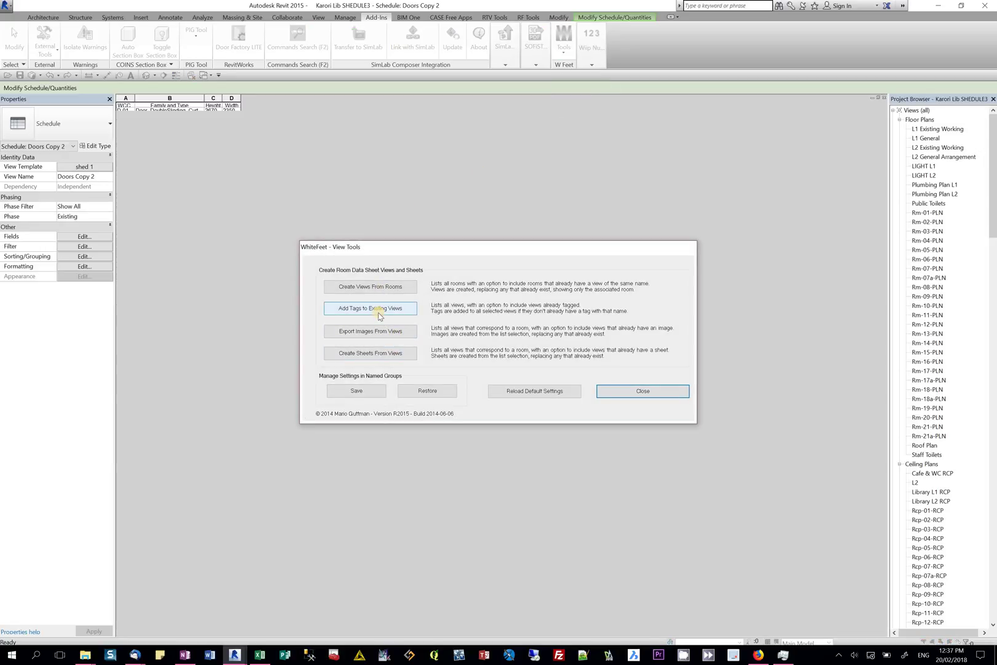
click(643, 390)
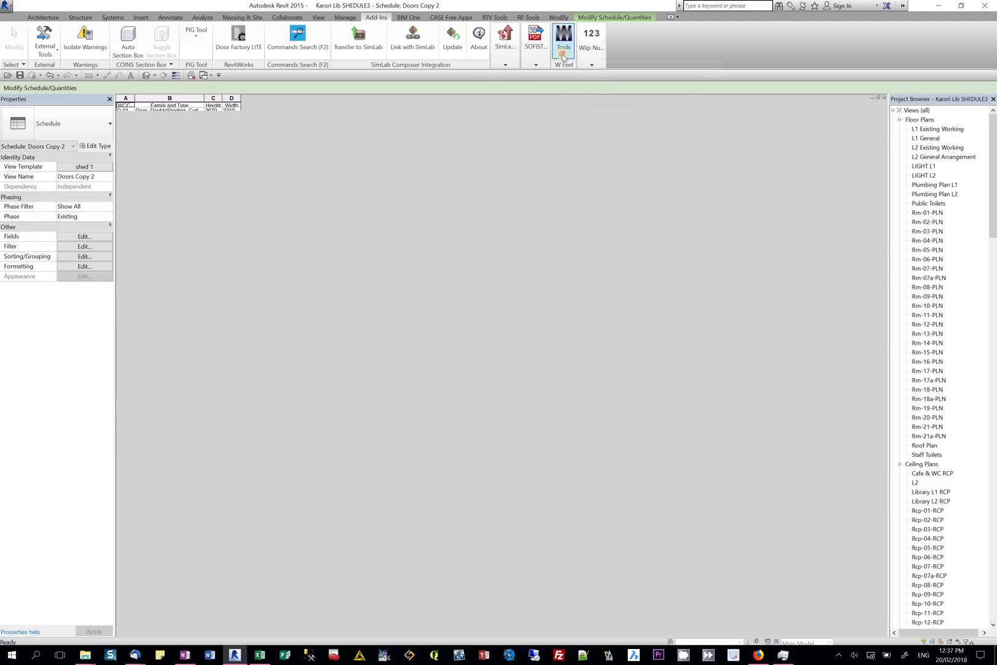
Display 07 - Revit View Tools User Guide.pdf from the WhiteFeet documentation list and fit the whole page in view.
click(562, 54)
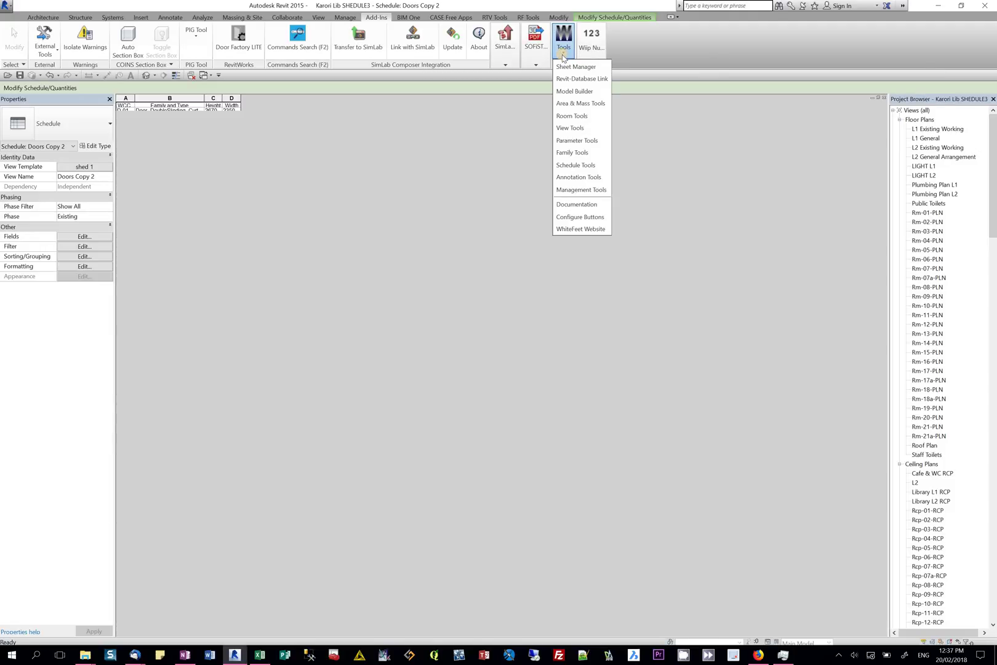
click(571, 207)
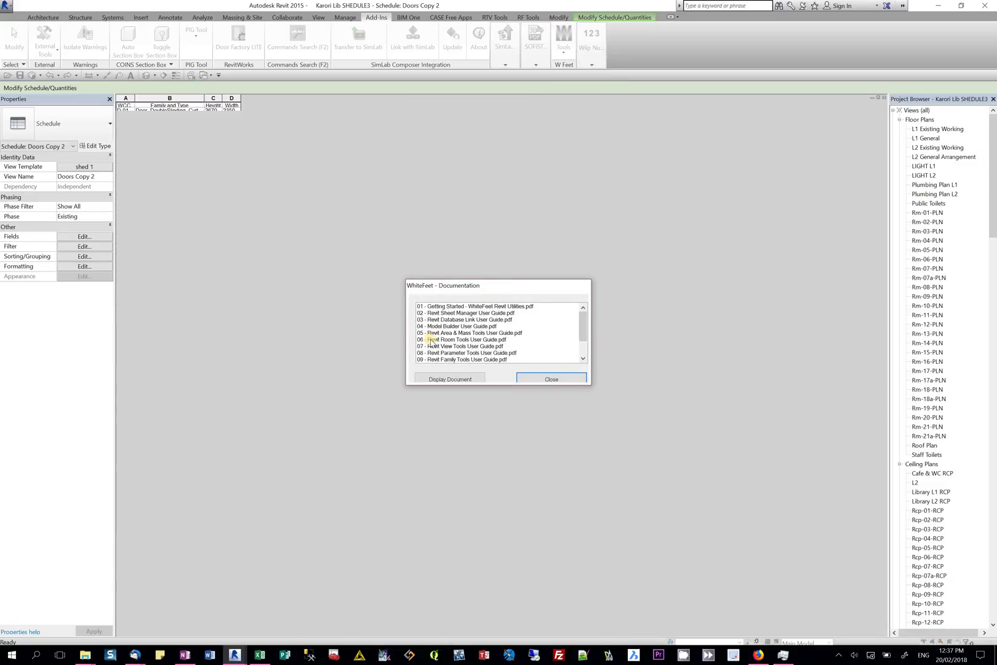
click(433, 346)
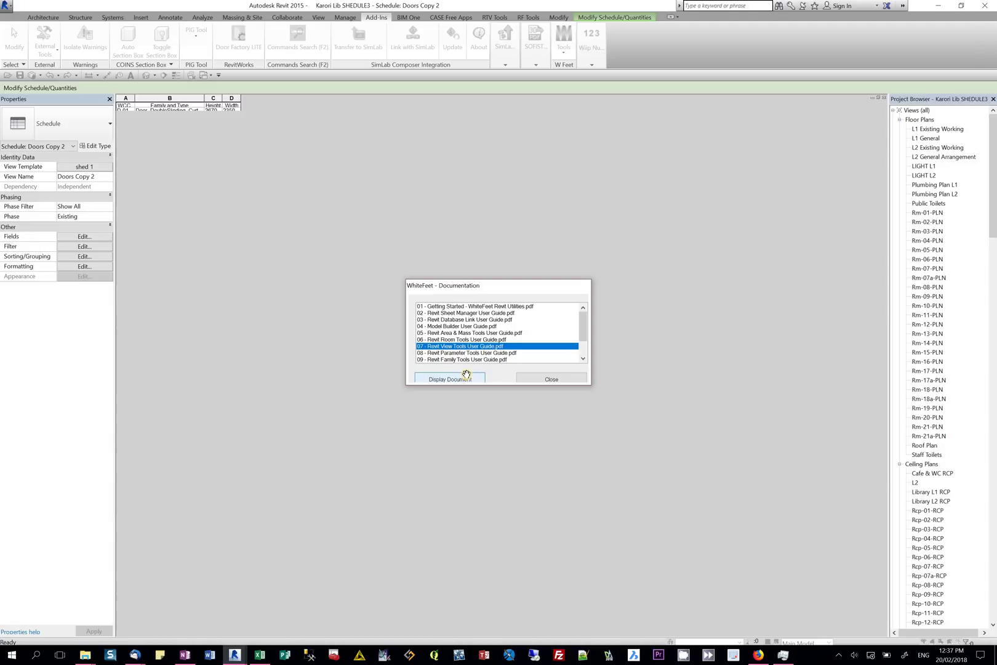
click(466, 376)
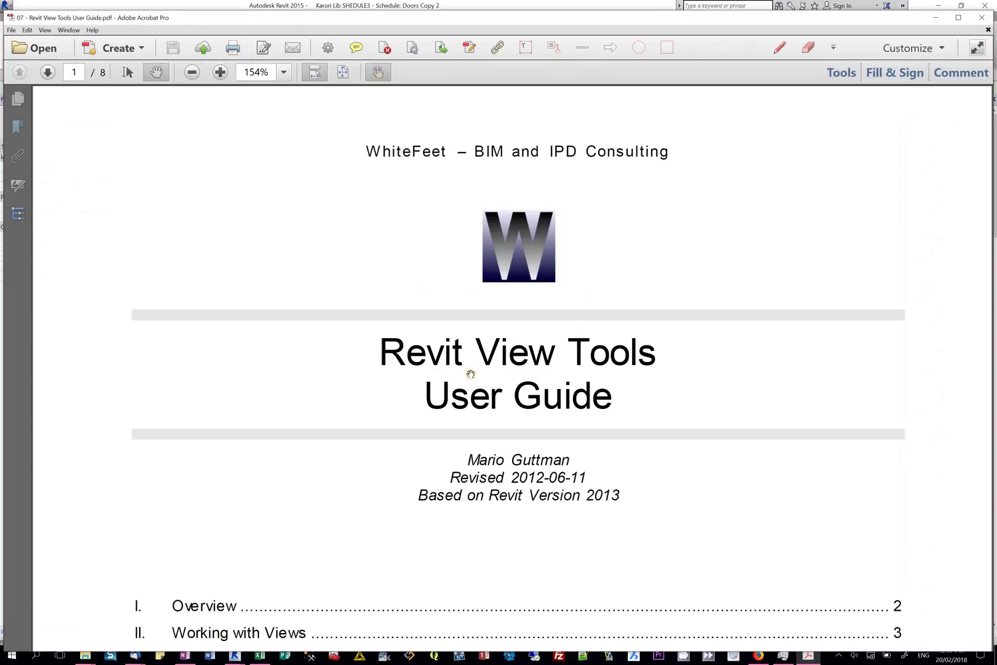
click(343, 72)
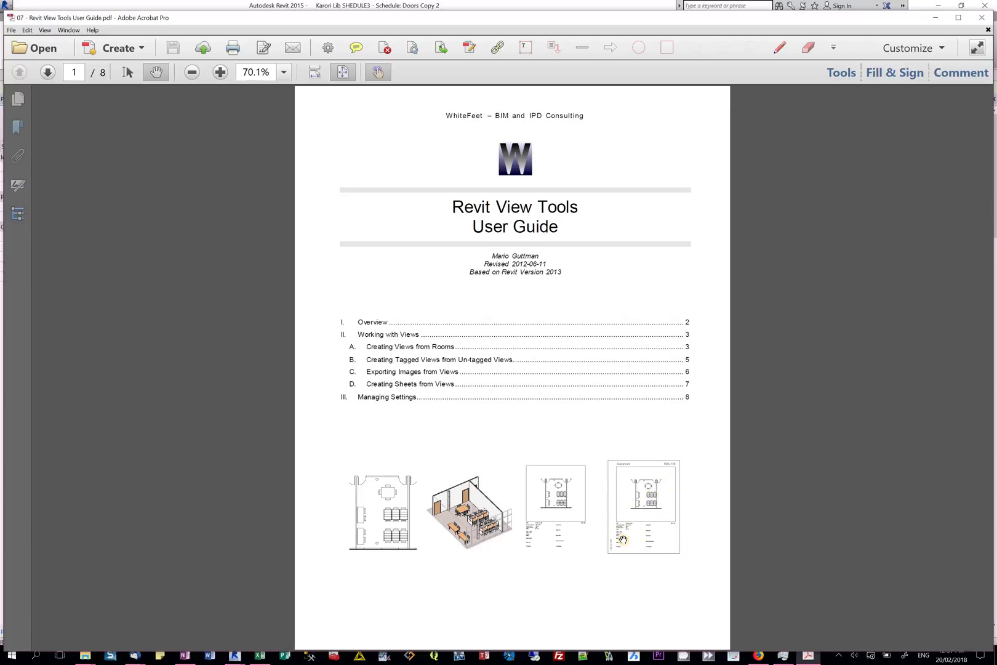
Read the View Tools guide's pages on exporting images, creating sheets and managing settings, then return to Revit and close the documentation list.
scroll(623, 539, down, 1)
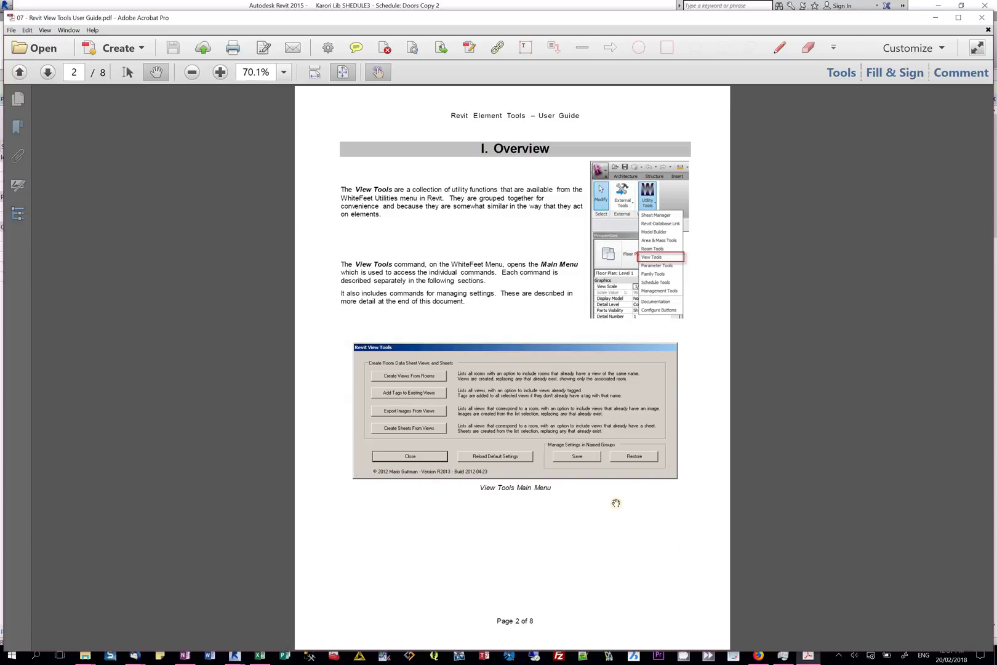
scroll(615, 504, down, 3)
scroll(616, 503, down, 2)
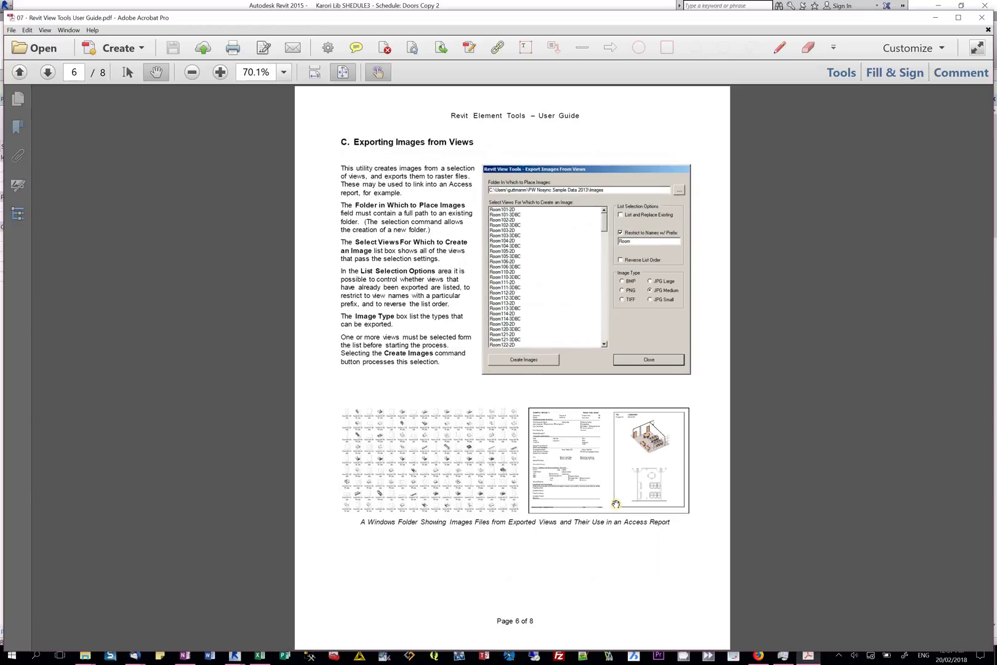
scroll(615, 504, down, 1)
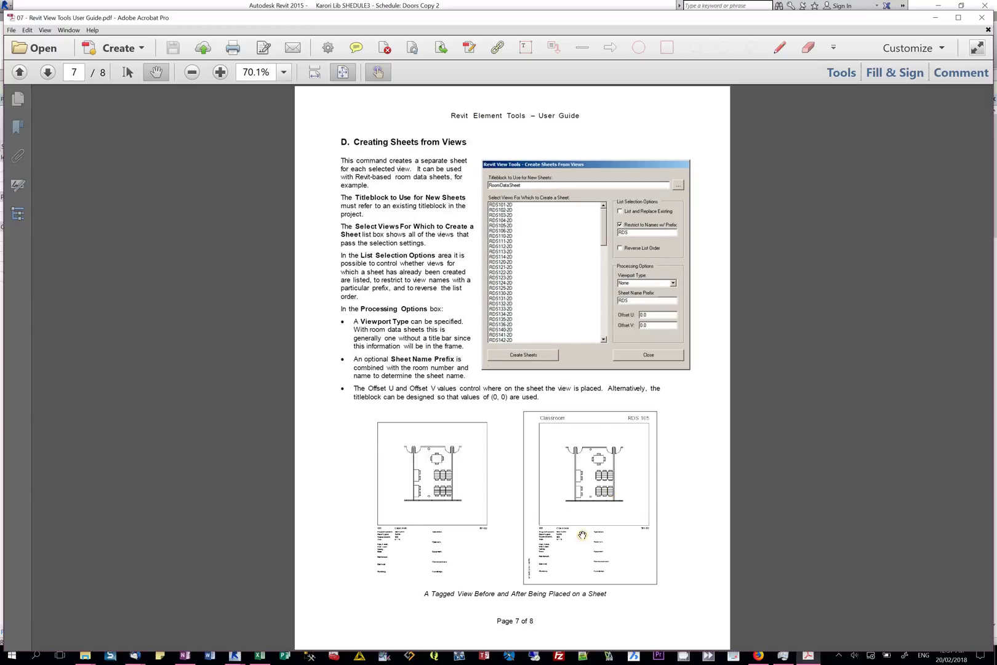
scroll(583, 533, down, 1)
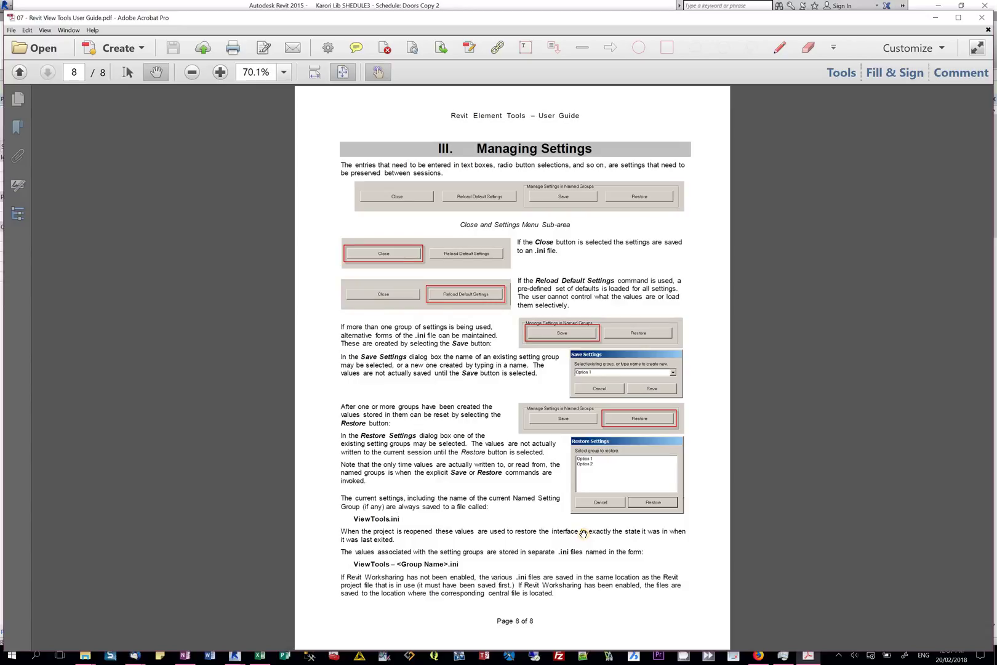
scroll(583, 533, up, 1)
scroll(583, 533, down, 1)
scroll(583, 533, up, 1)
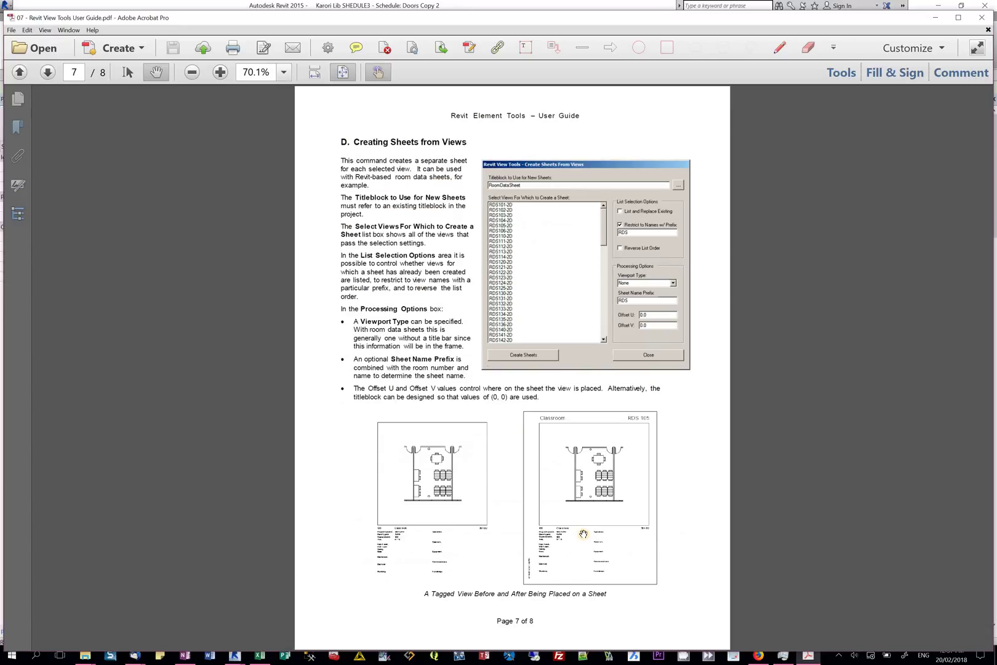
scroll(583, 533, up, 1)
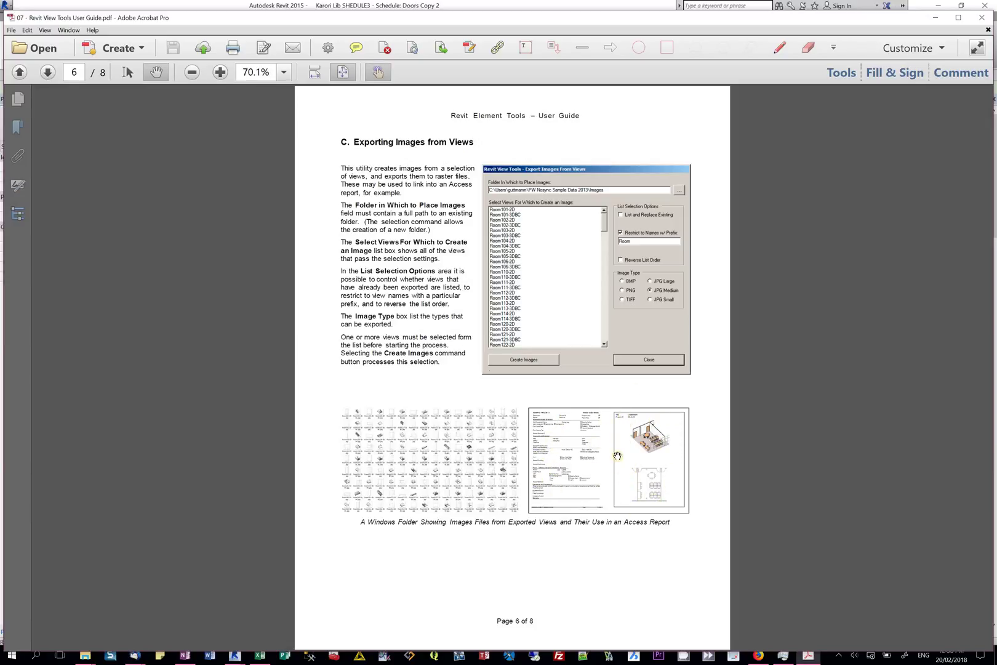
scroll(610, 463, up, 5)
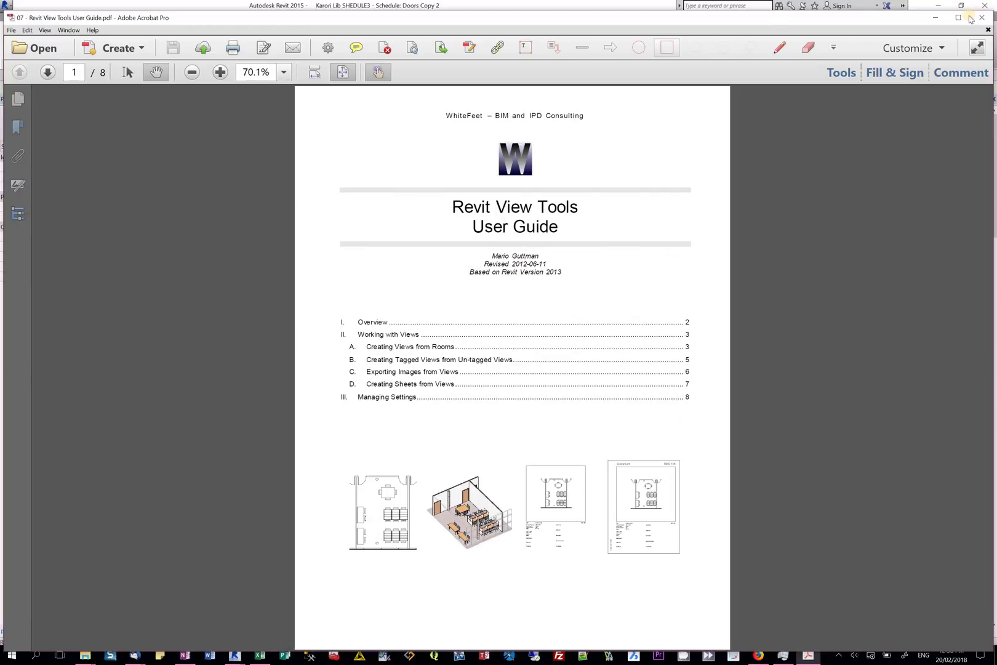
click(646, 4)
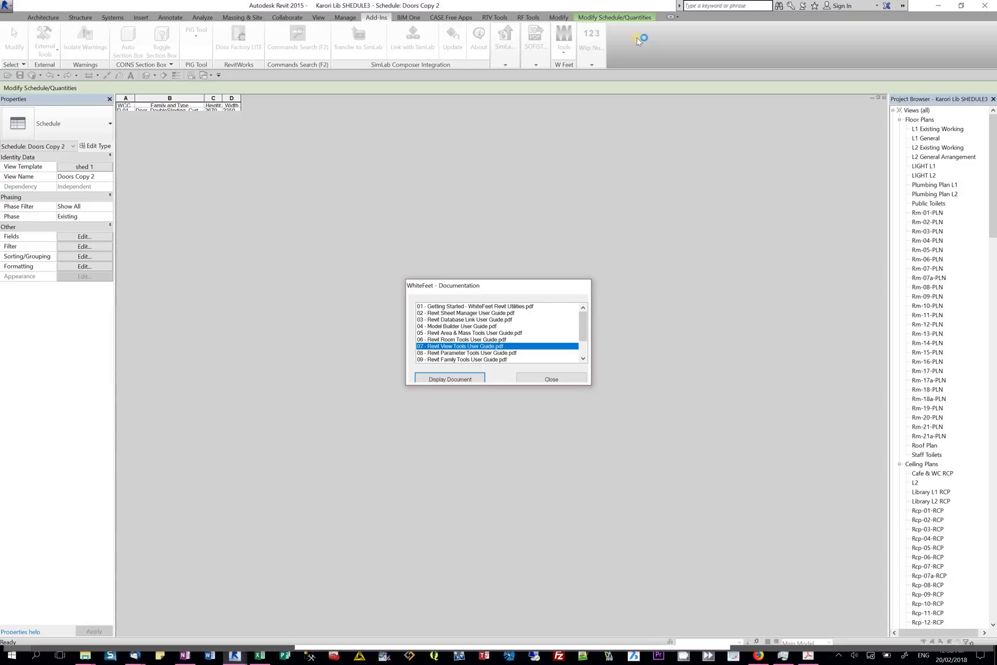
click(545, 378)
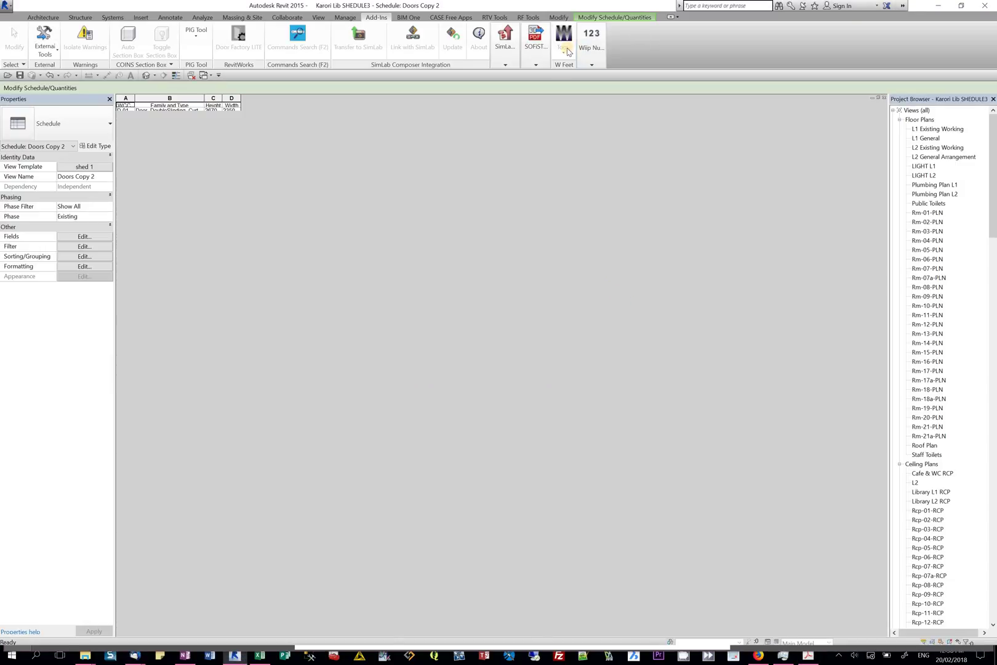
Start adding tags to existing views with View Tools and choose Room Data Tag 2 as the room tag.
click(566, 49)
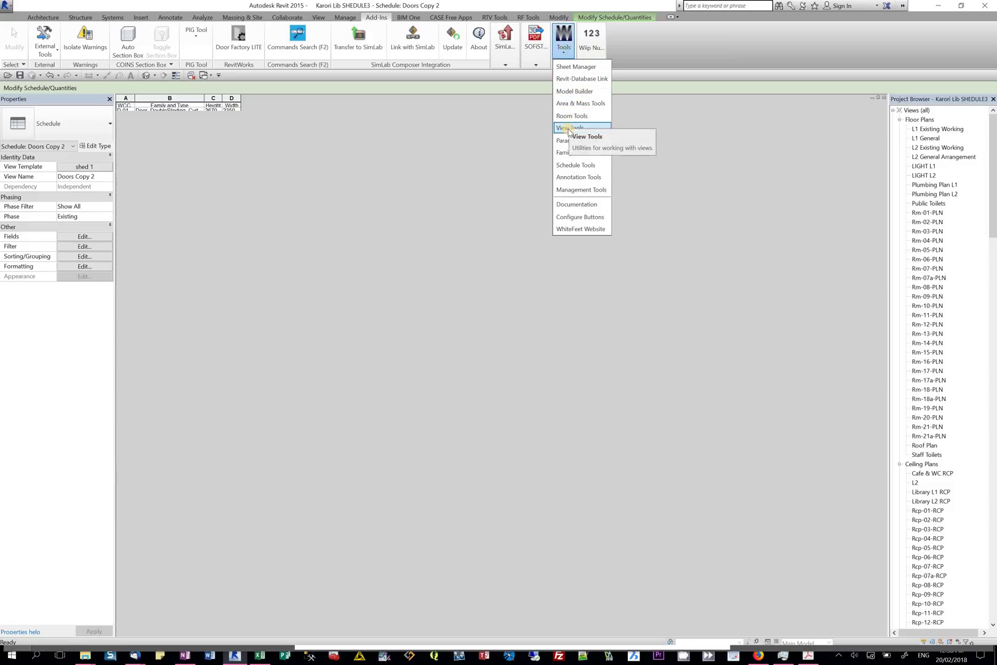
click(568, 128)
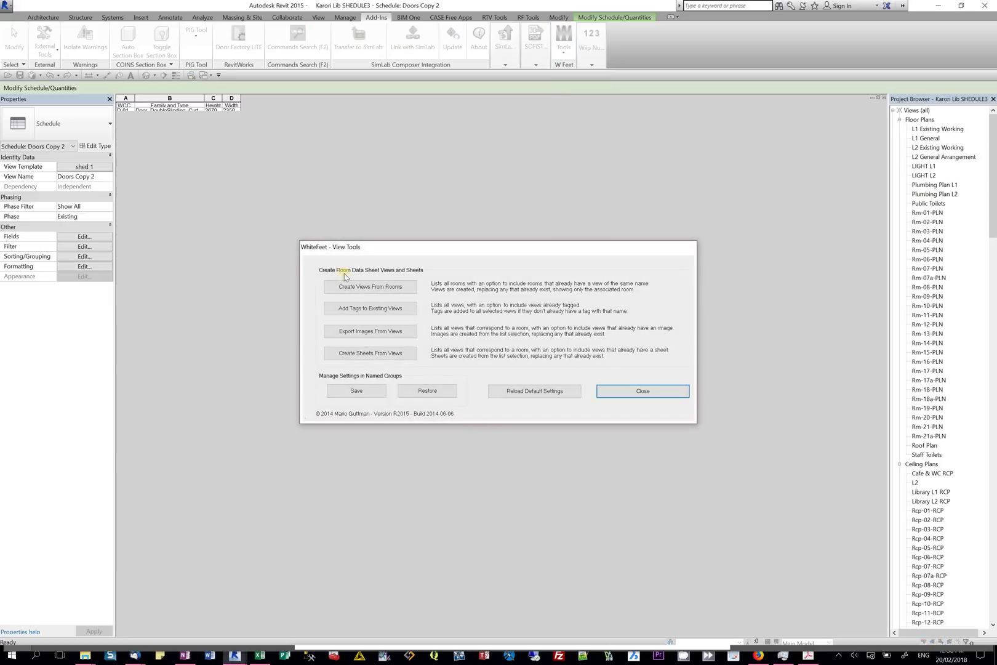
click(363, 308)
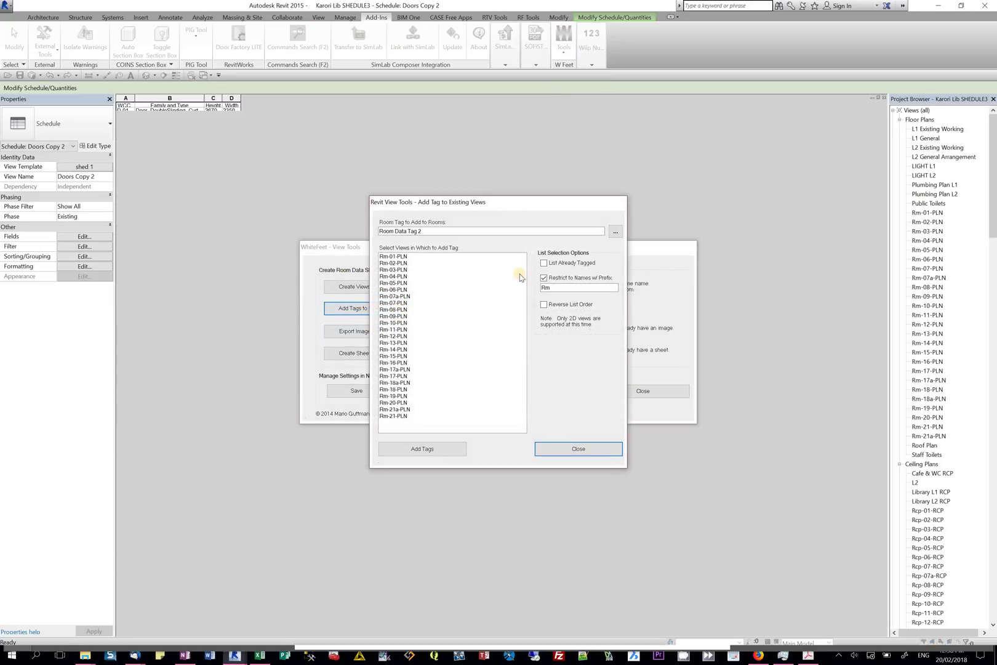
click(553, 287)
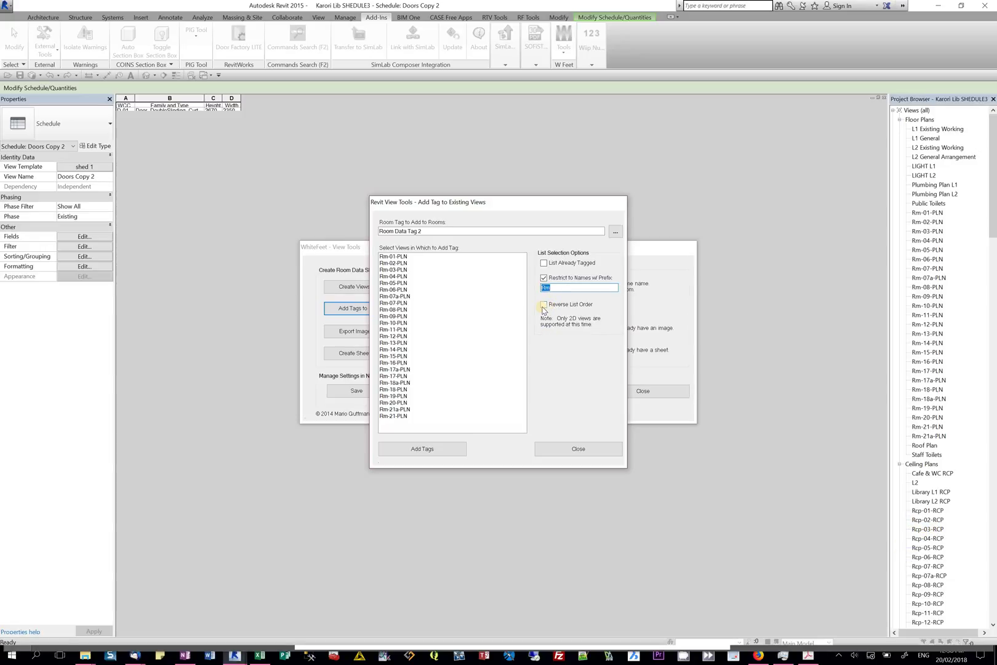
drag(544, 306, 515, 328)
click(396, 256)
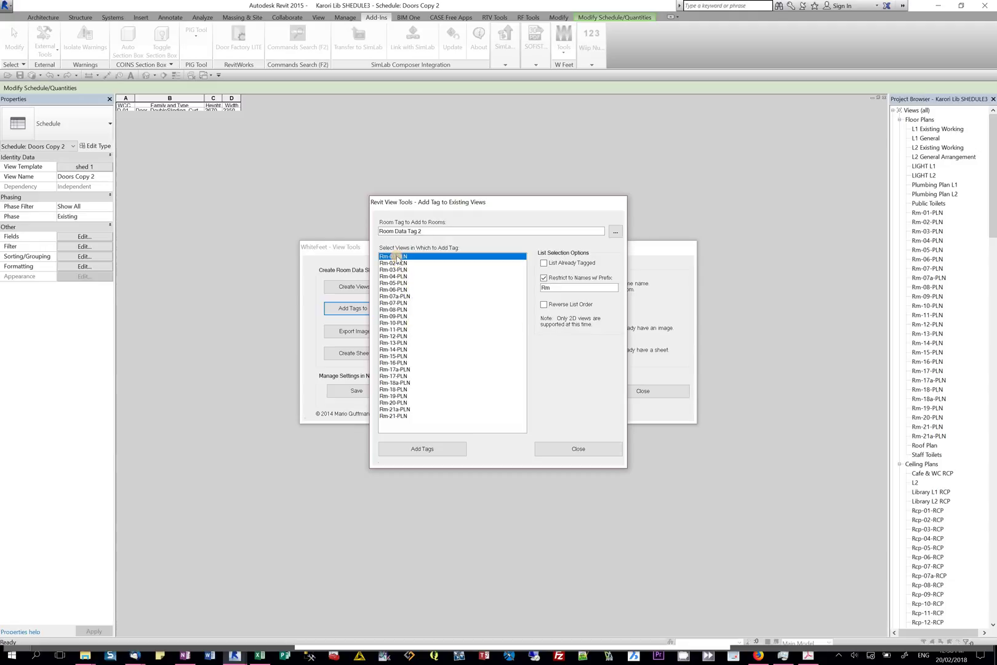
shift+click(396, 416)
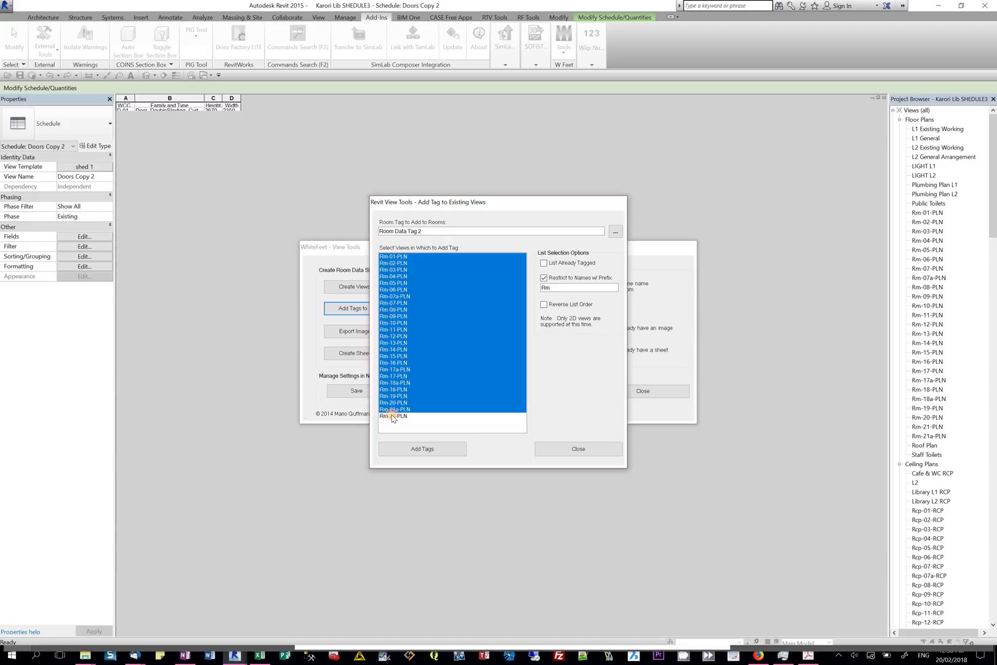
click(615, 232)
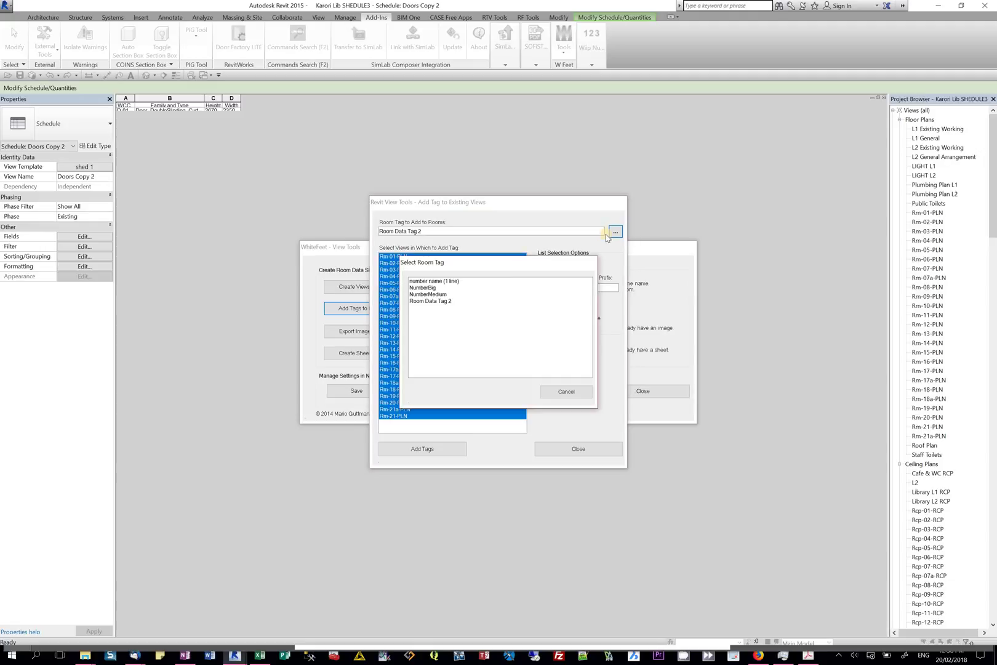
double_click(441, 301)
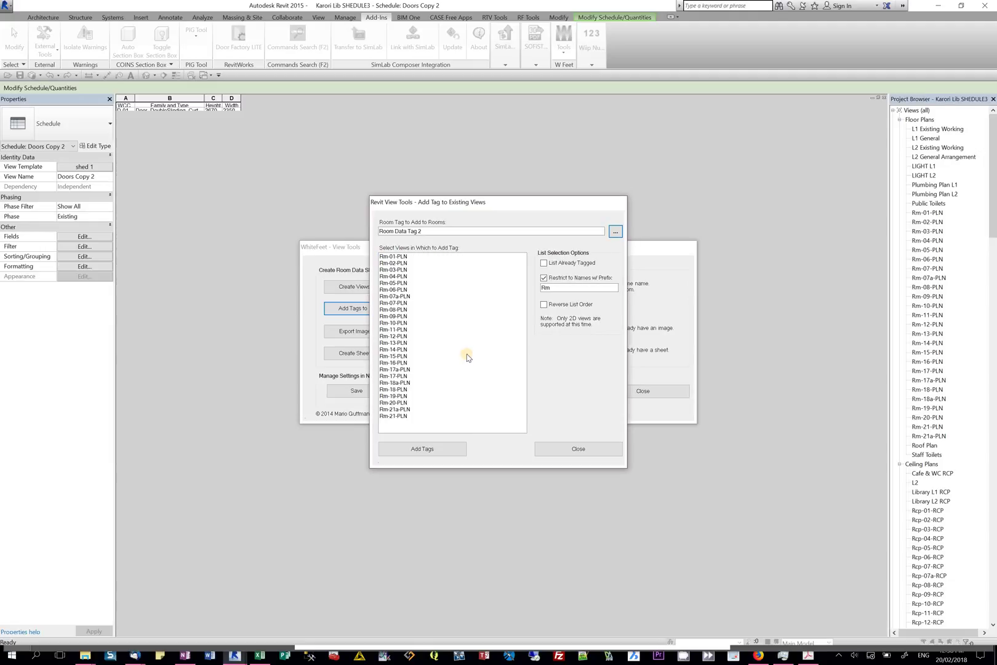
Add the chosen room tag to all listed views from Rm-01-PLN to Rm-21-PLN and close View Tools.
click(419, 450)
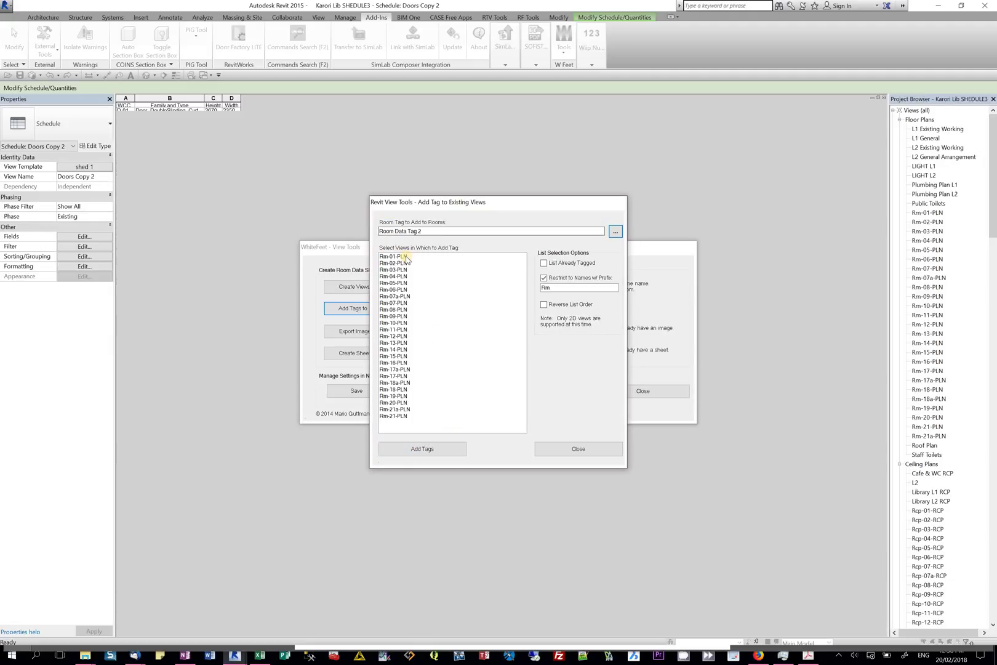
click(406, 258)
shift+click(400, 416)
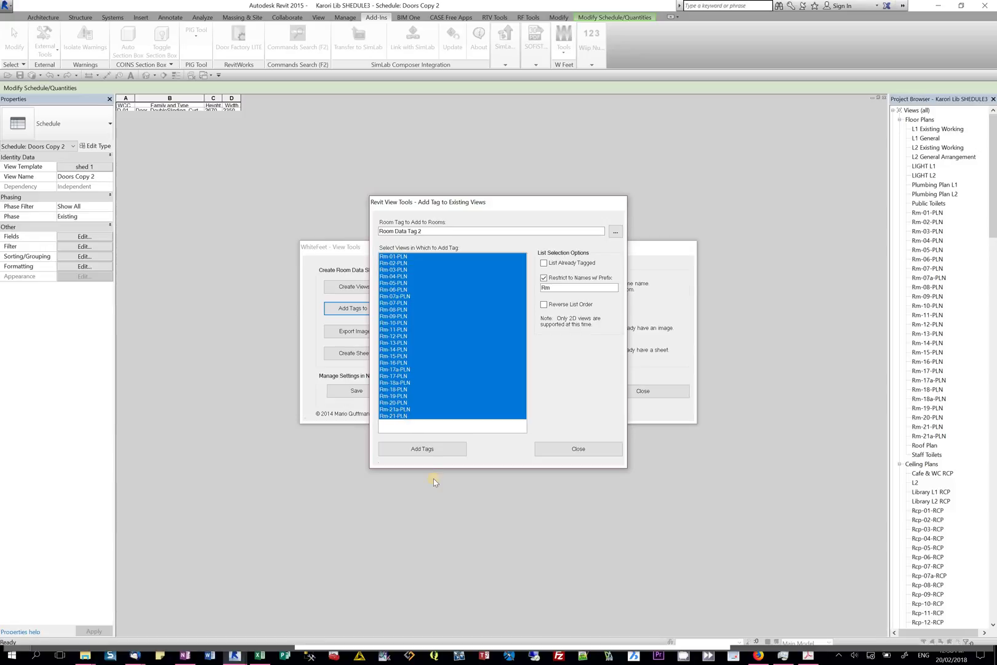
click(426, 453)
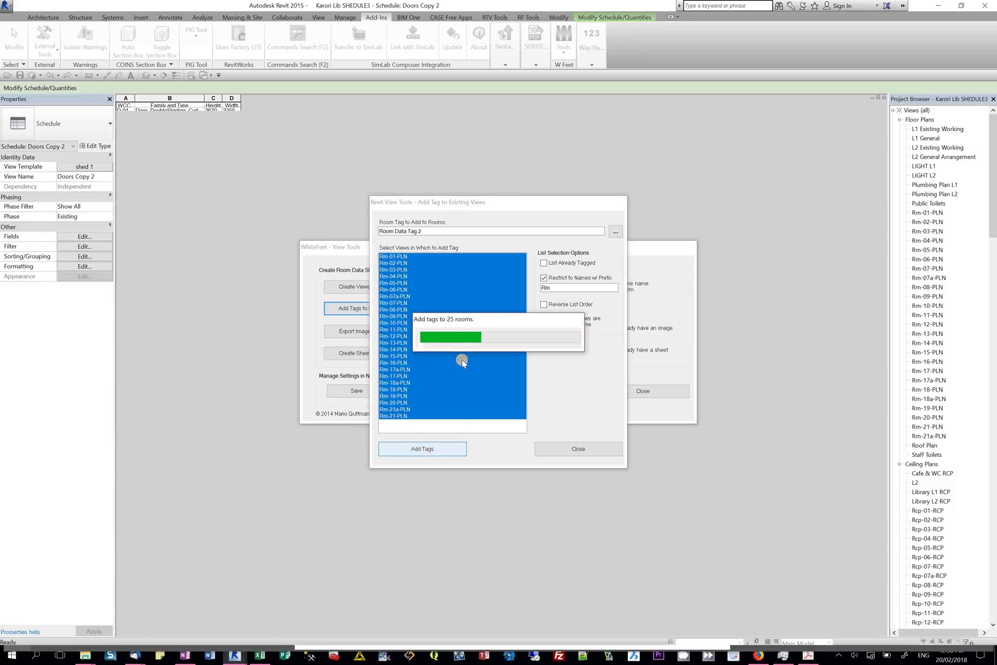
click(579, 449)
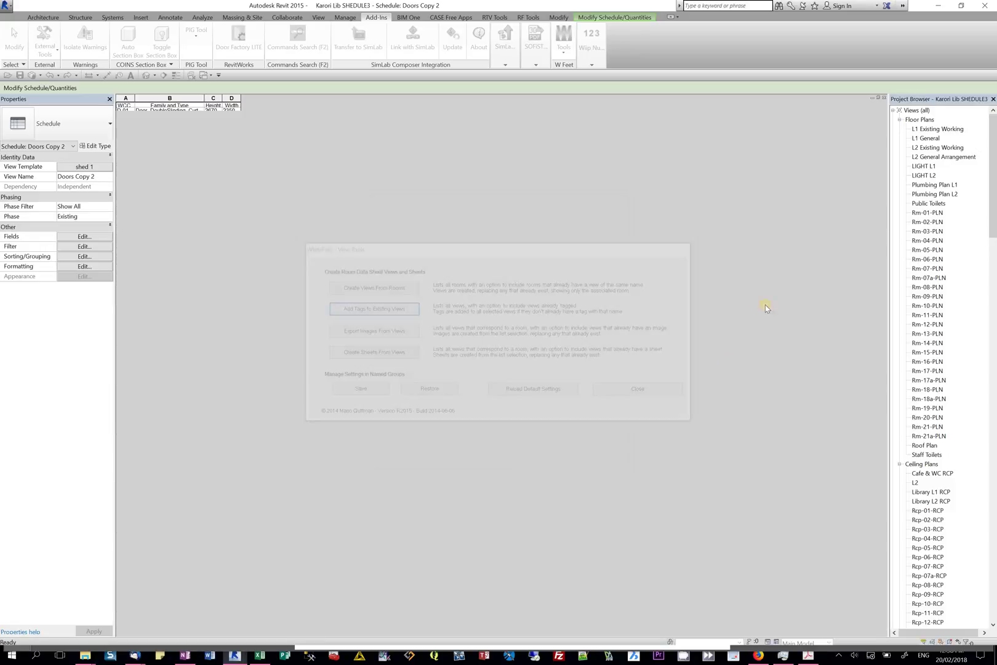
Open the Rm-01-PLN floor plan and examine the room data tag above the room.
double_click(936, 213)
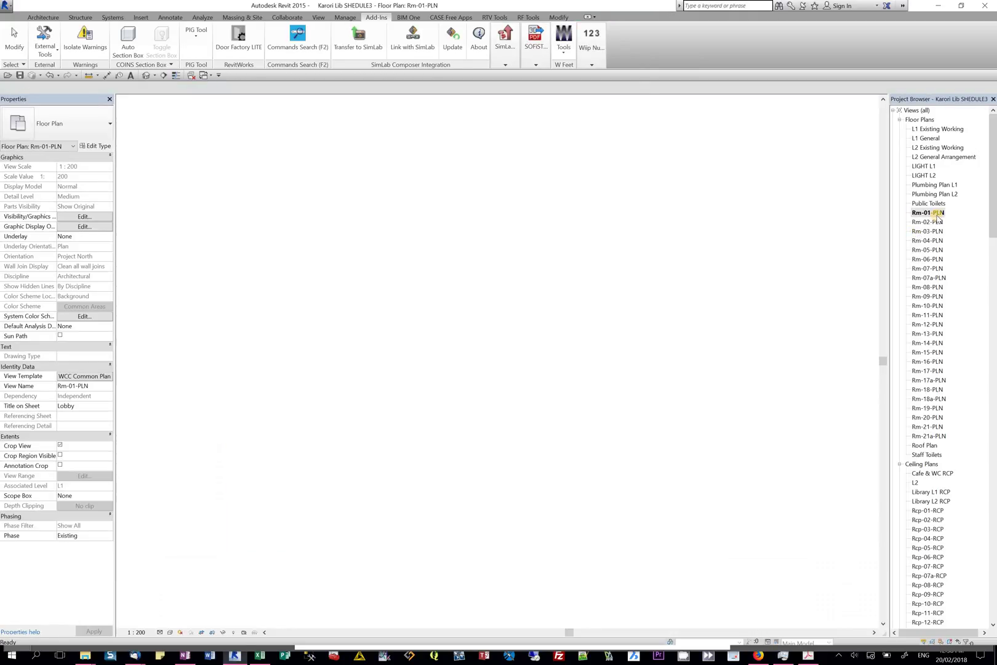
key(z)
key(f)
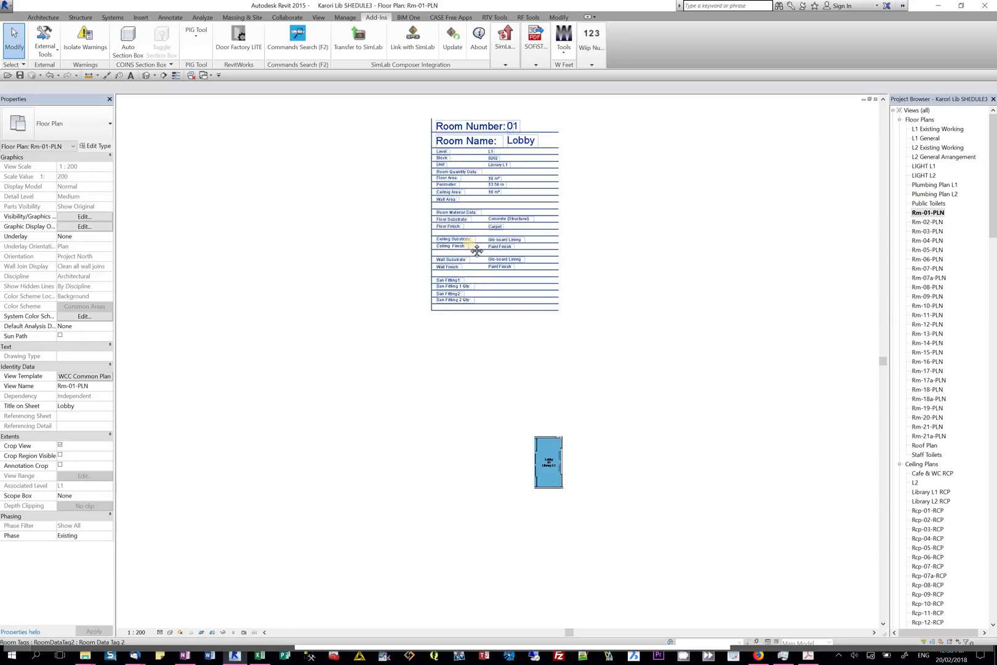
scroll(474, 248, up, 3)
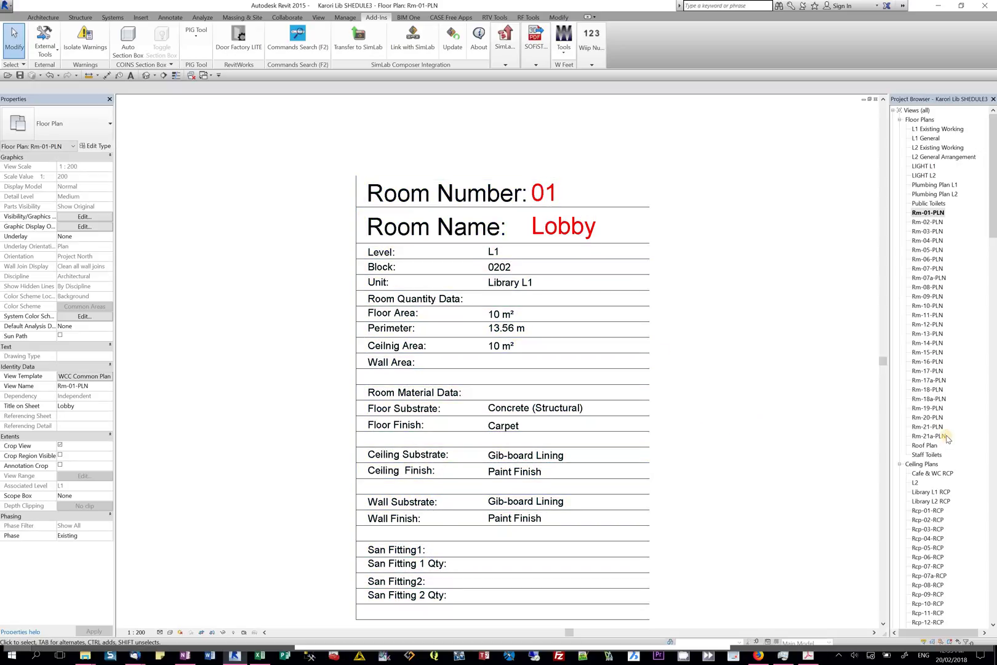
Open the Rm-20-PLN, Rm-21-PLN and Rm-19-PLN floor plans to check their room data tags.
double_click(929, 418)
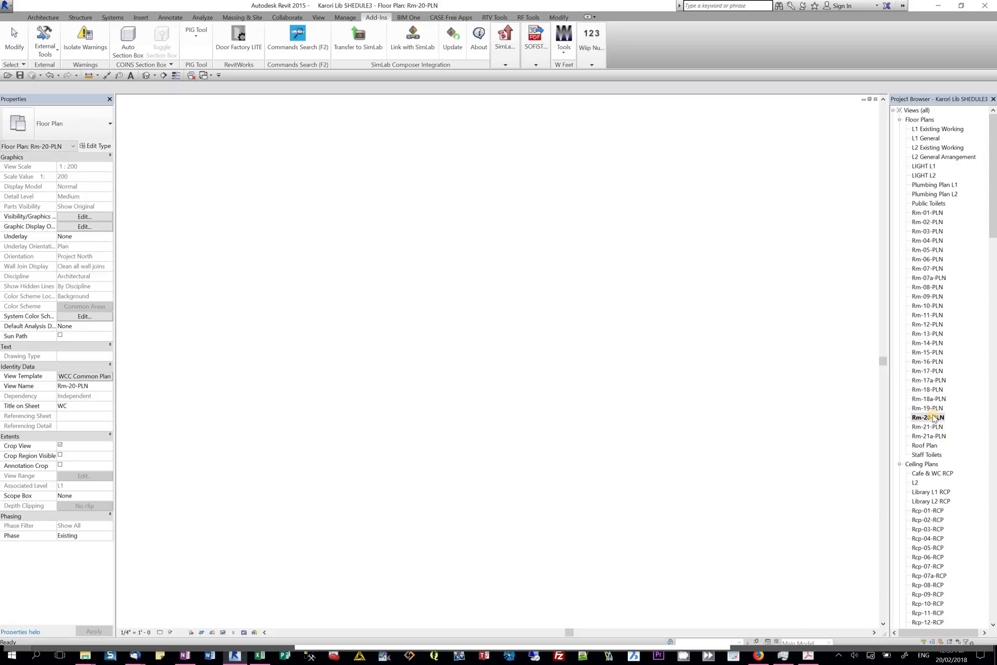
scroll(596, 327, down, 4)
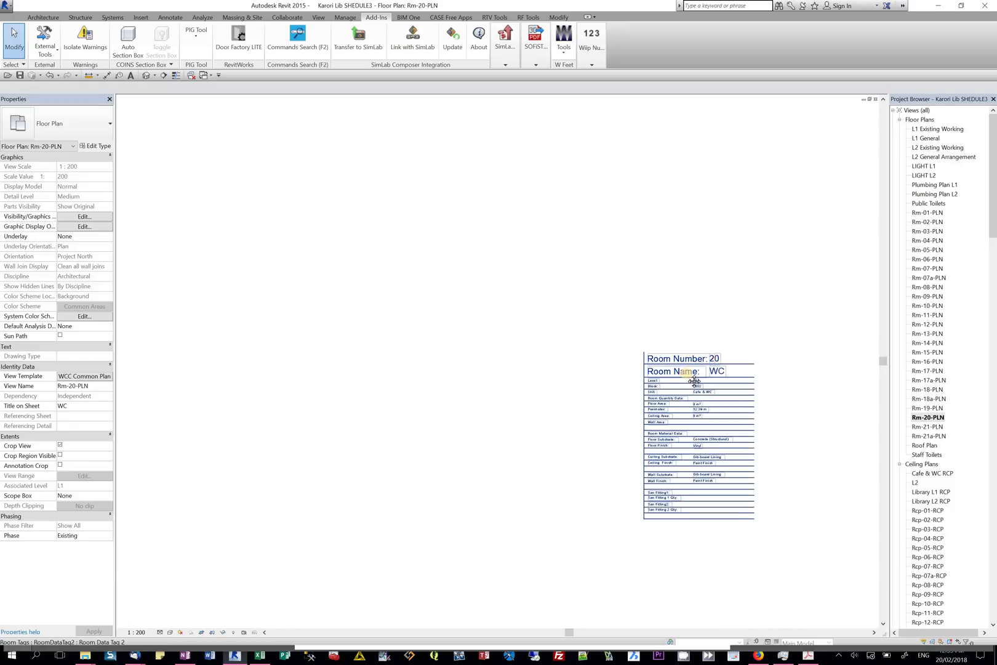
middle_click(530, 316)
middle_click(530, 316)
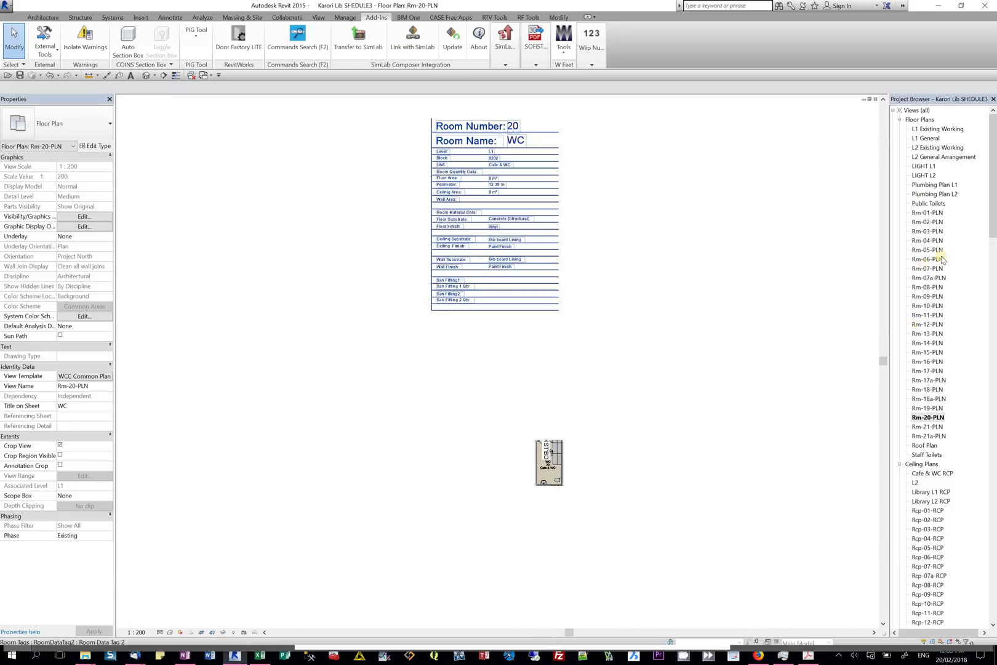
double_click(926, 426)
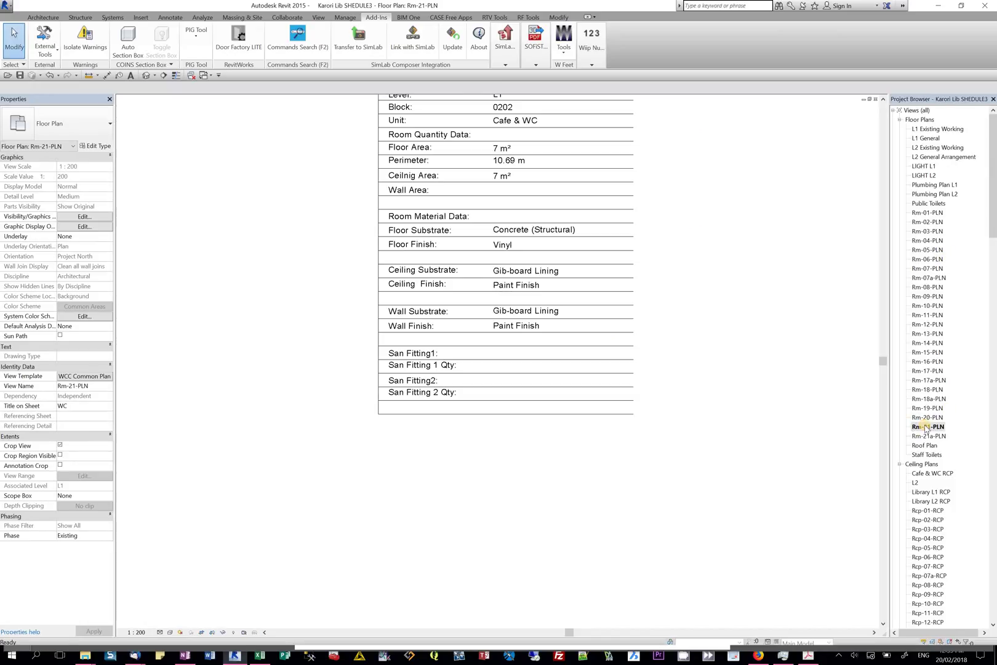
double_click(926, 408)
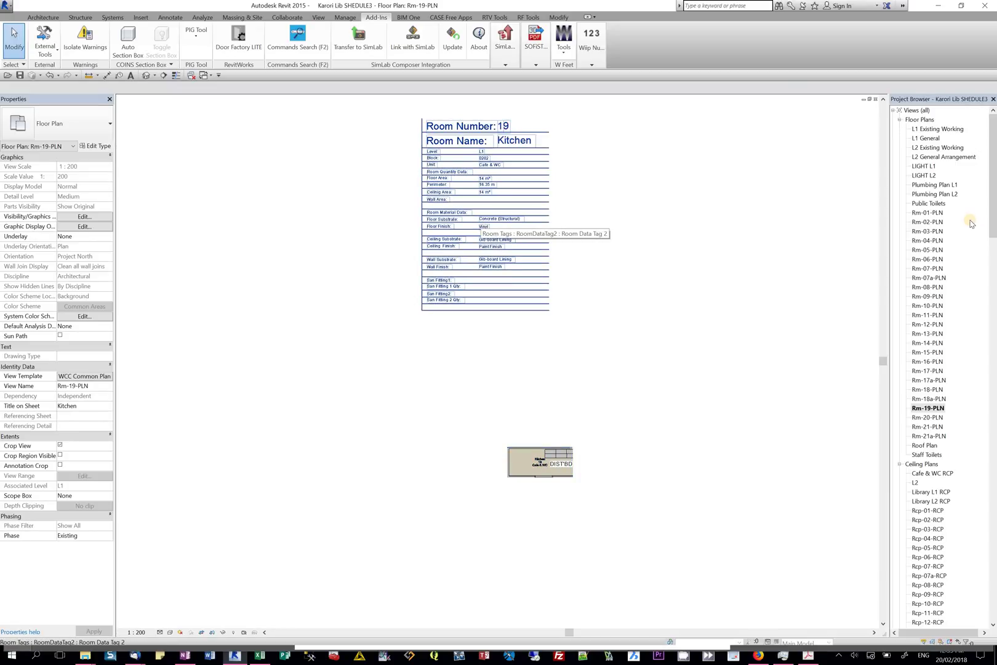
Start creating sheets from views with View Tools and choose MD Titleblock A3 as the titleblock.
click(564, 42)
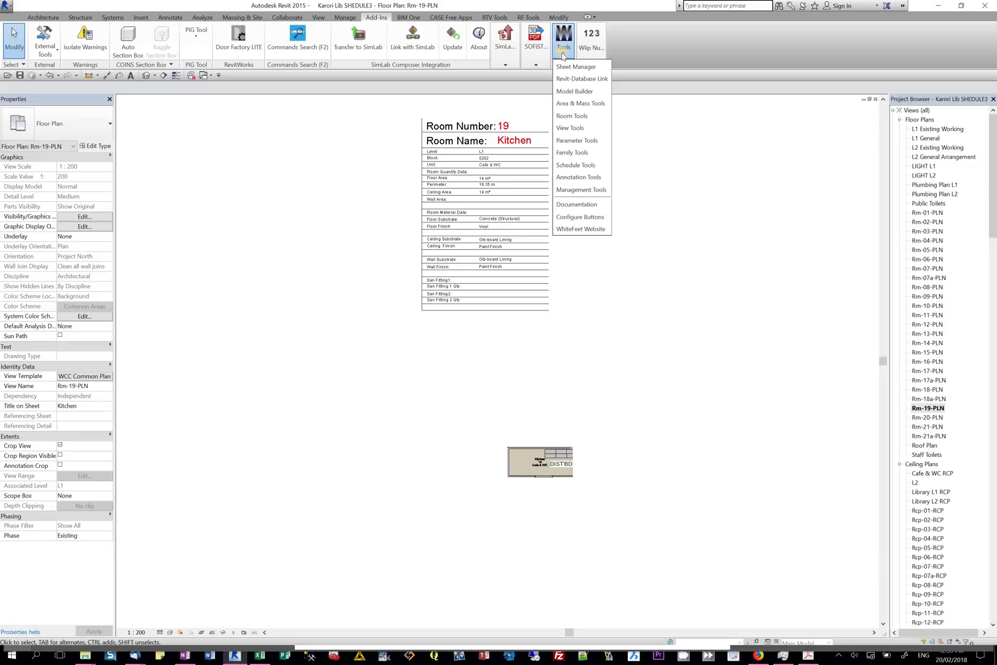
click(569, 128)
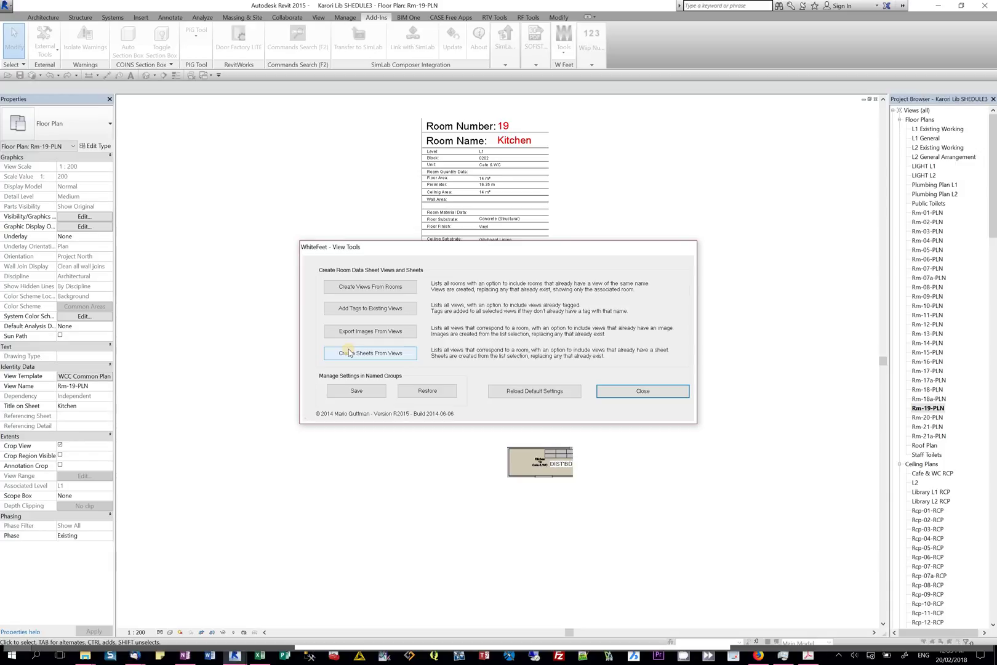
click(349, 352)
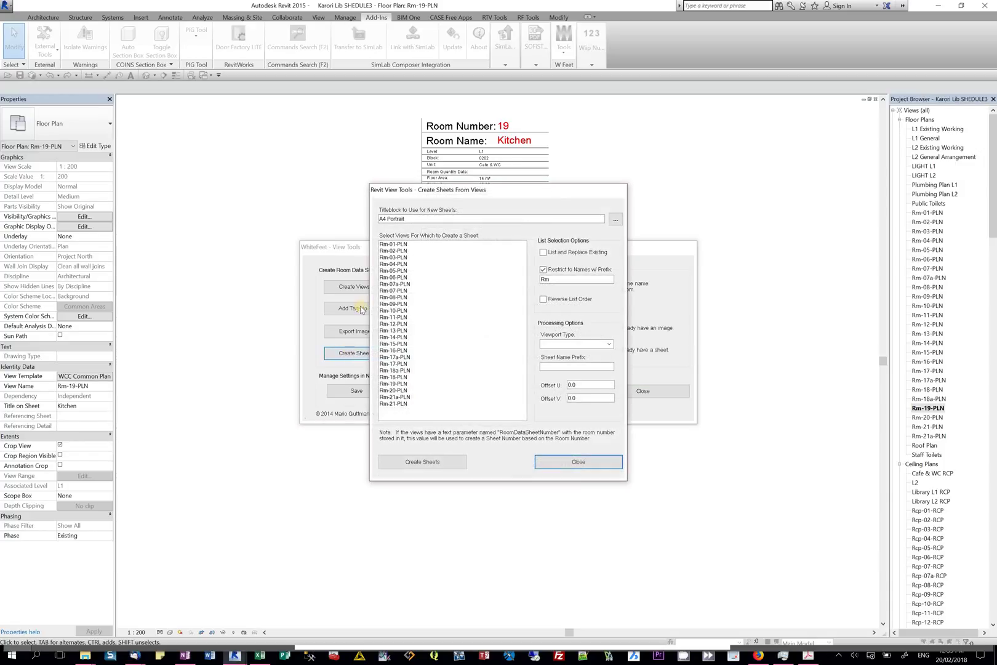
click(565, 278)
click(614, 219)
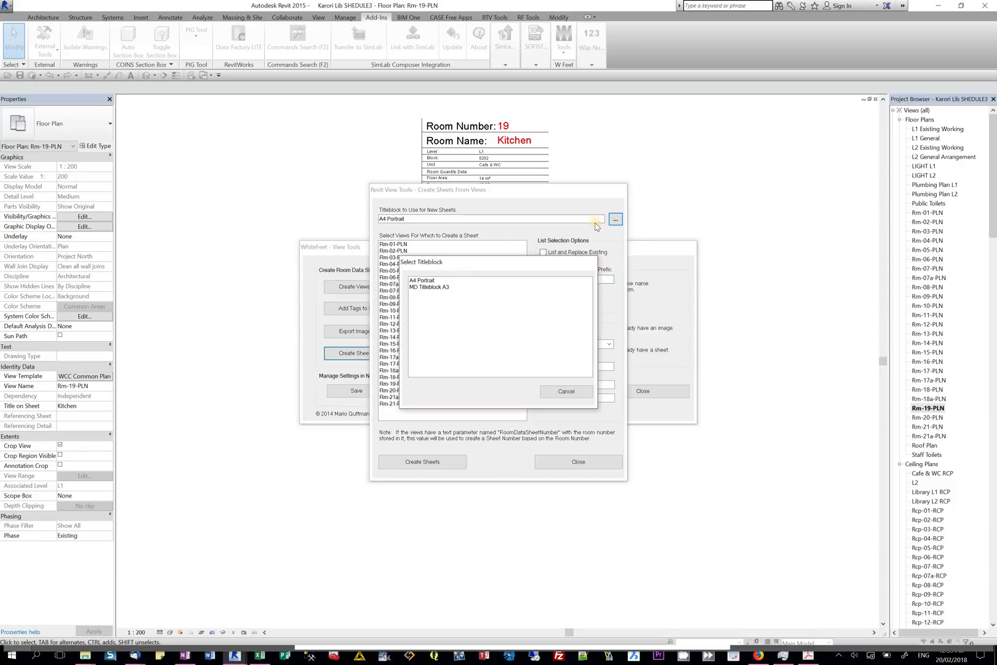
double_click(425, 287)
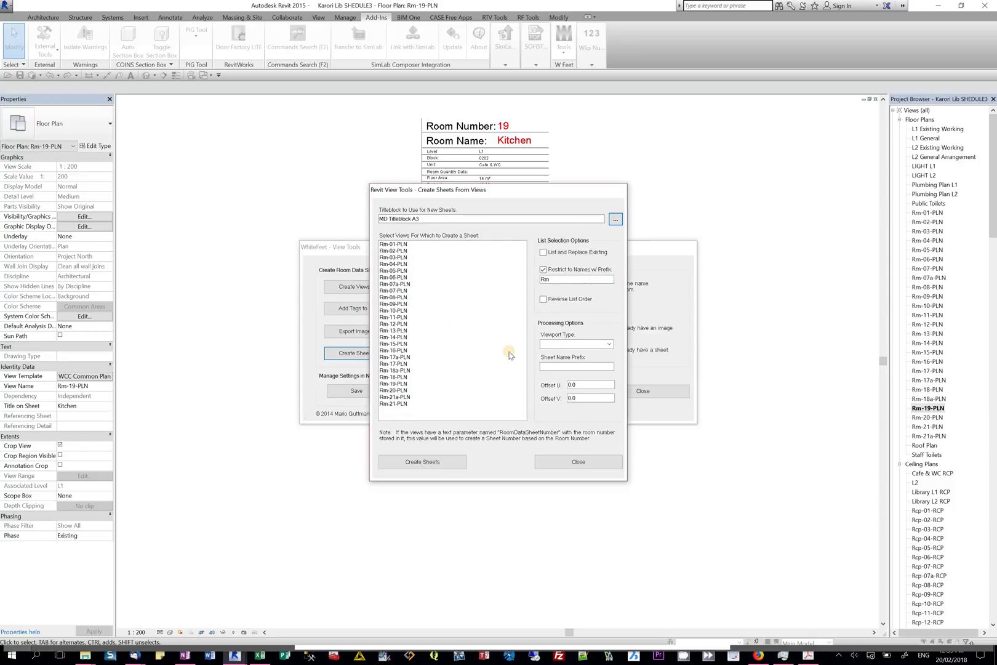
Create sheets for all listed views from Rm-01-PLN to Rm-21-PLN and close View Tools.
click(391, 243)
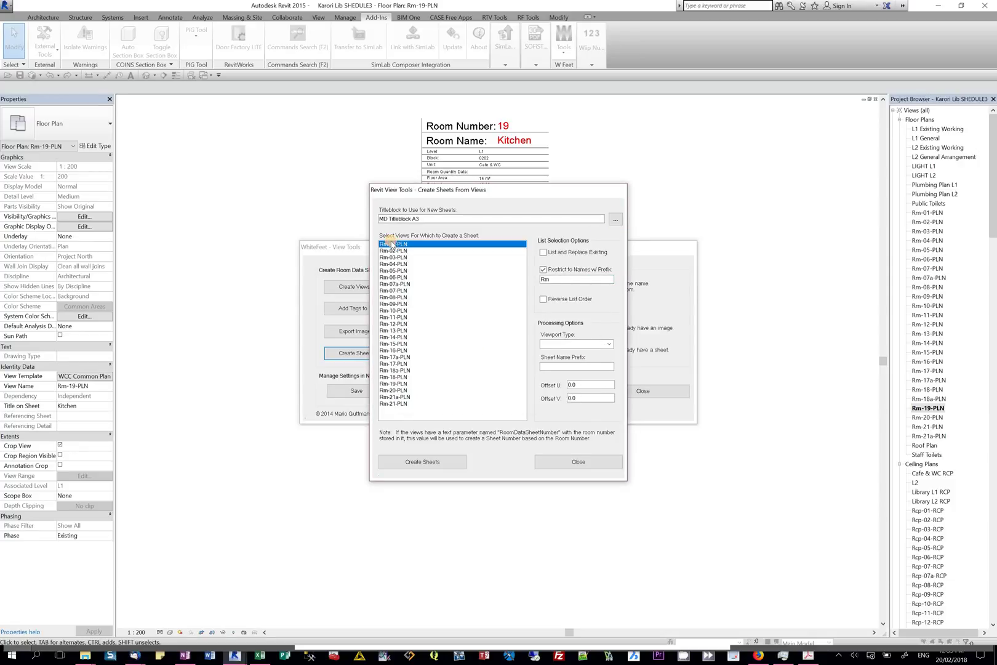
shift+click(394, 404)
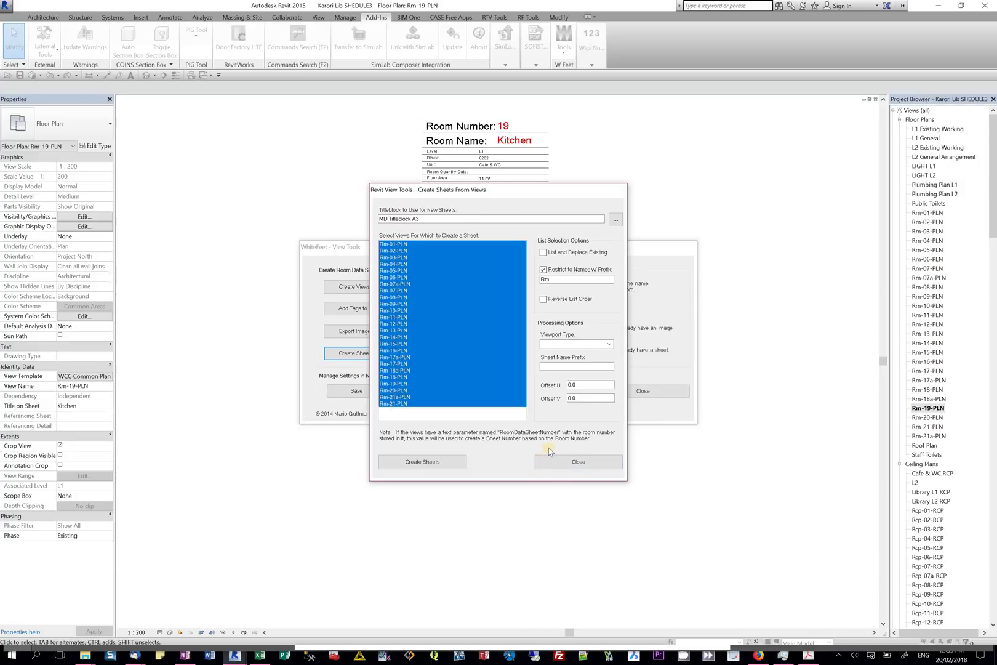
click(441, 461)
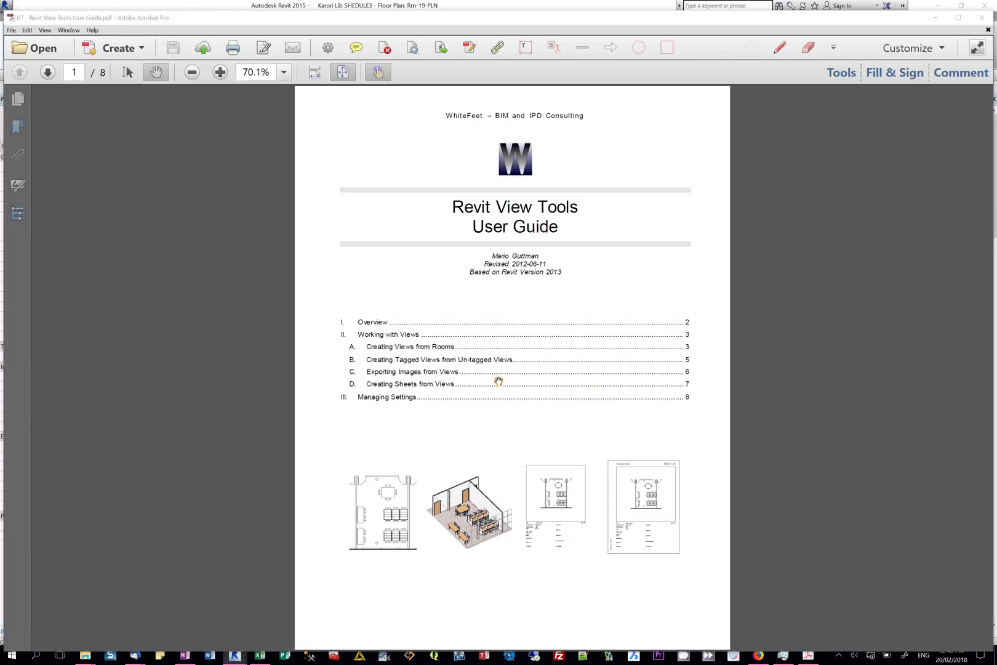
click(580, 5)
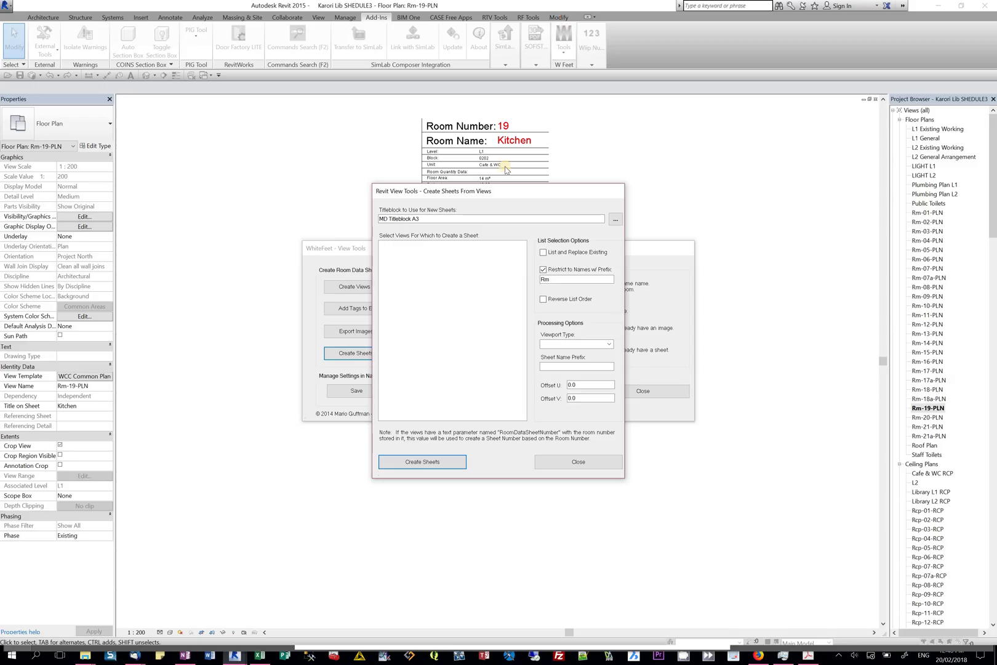
click(576, 462)
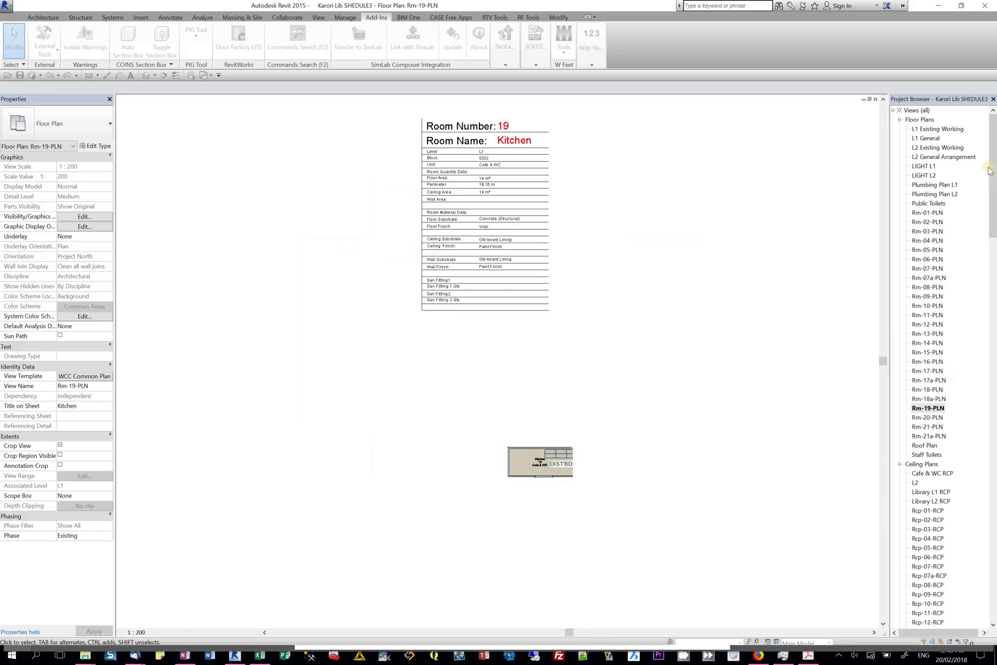
Open the Rm-02-PLN - Library sheet and move its room plan viewport inside the left part of the title block's frame.
drag(993, 188, 979, 521)
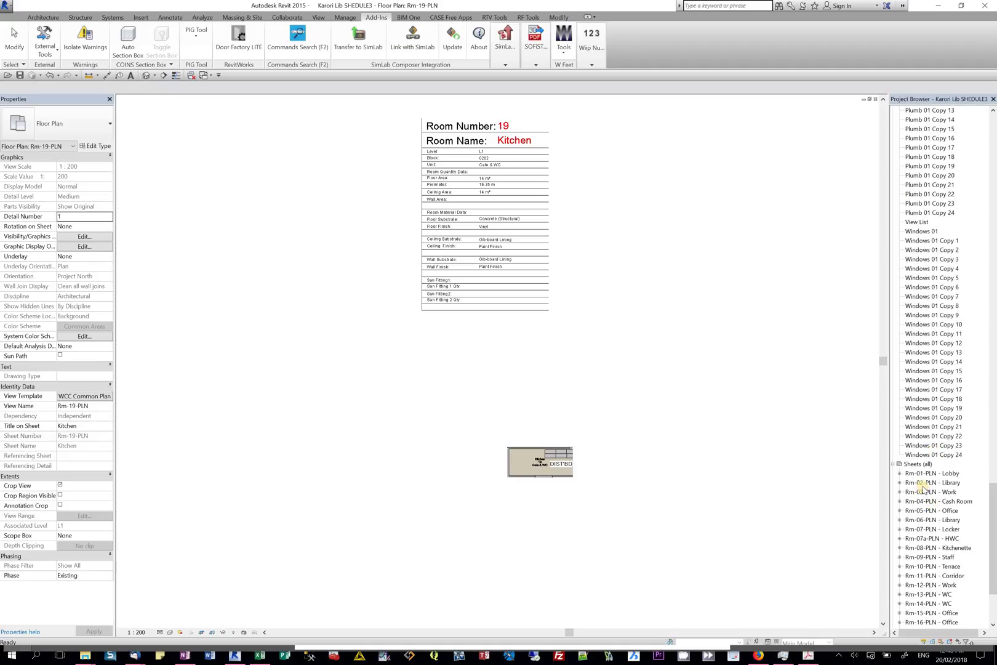
double_click(923, 484)
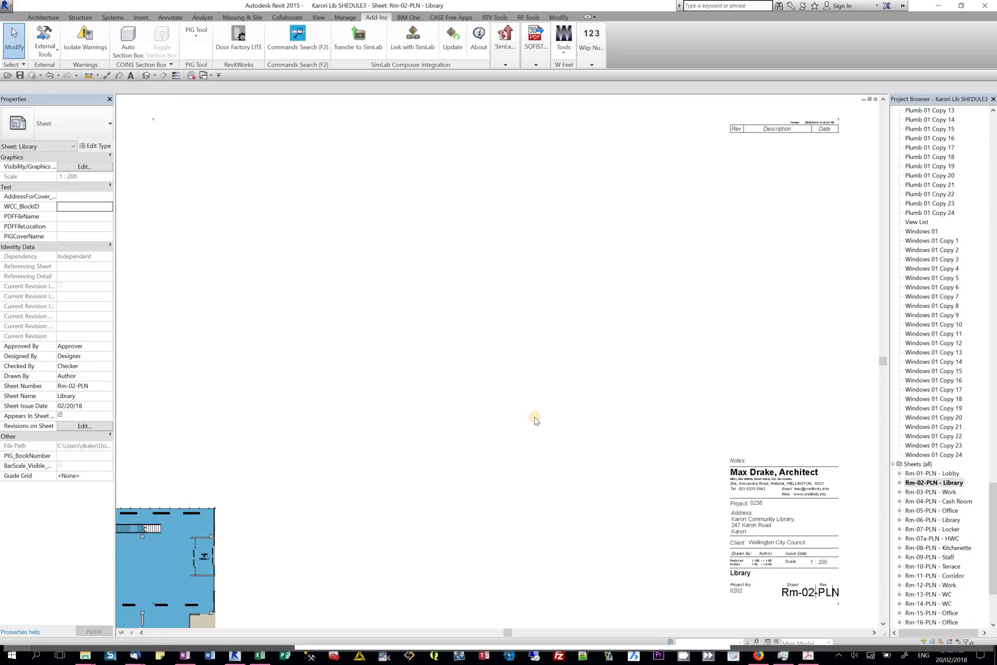
scroll(534, 420, down, 6)
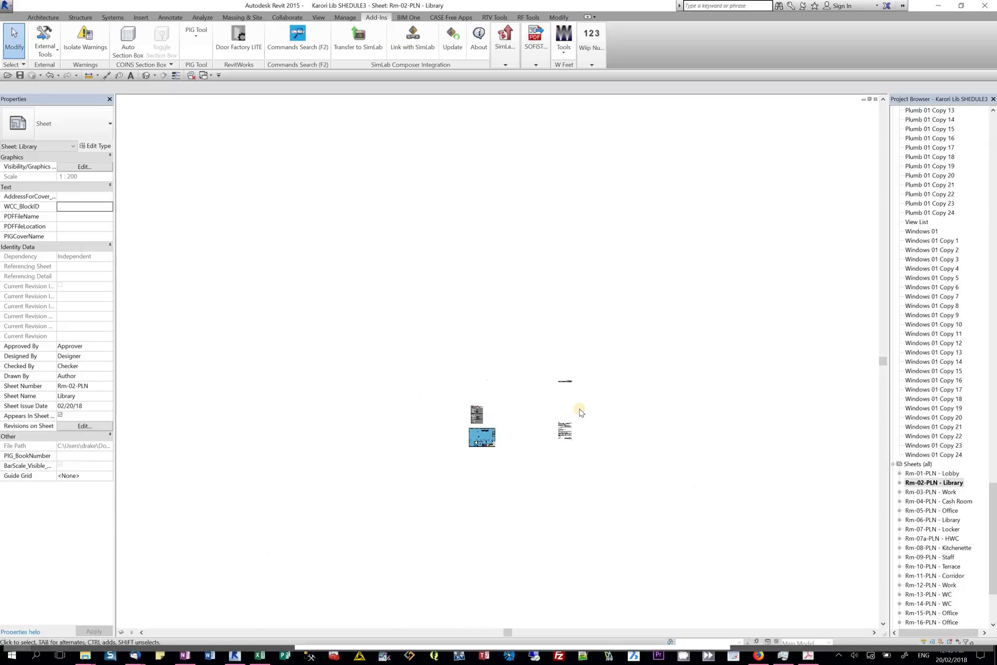
scroll(580, 412, up, 3)
click(553, 460)
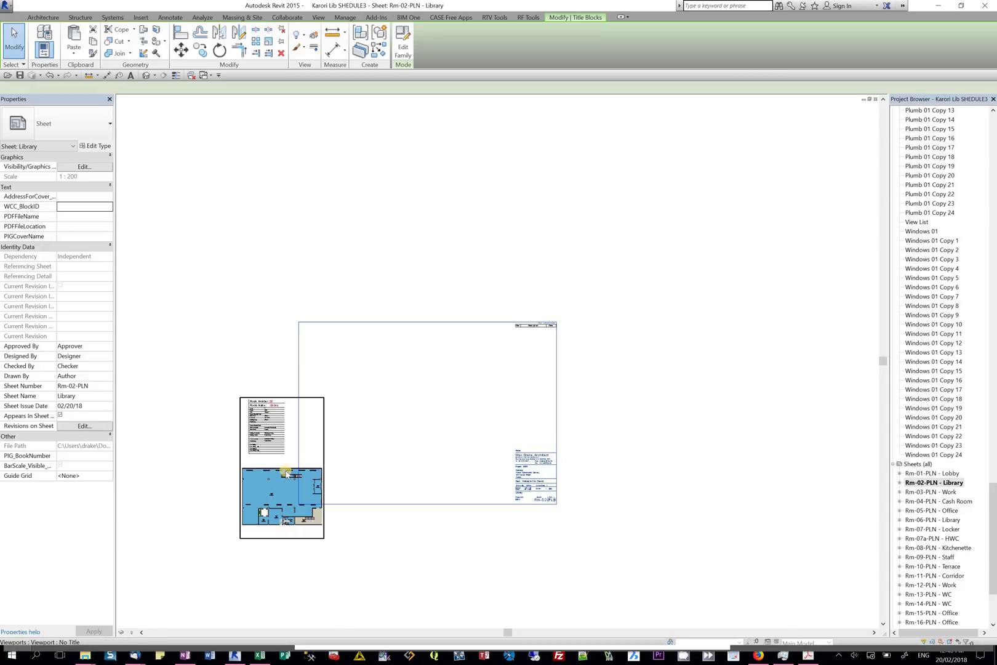
drag(362, 401, 353, 411)
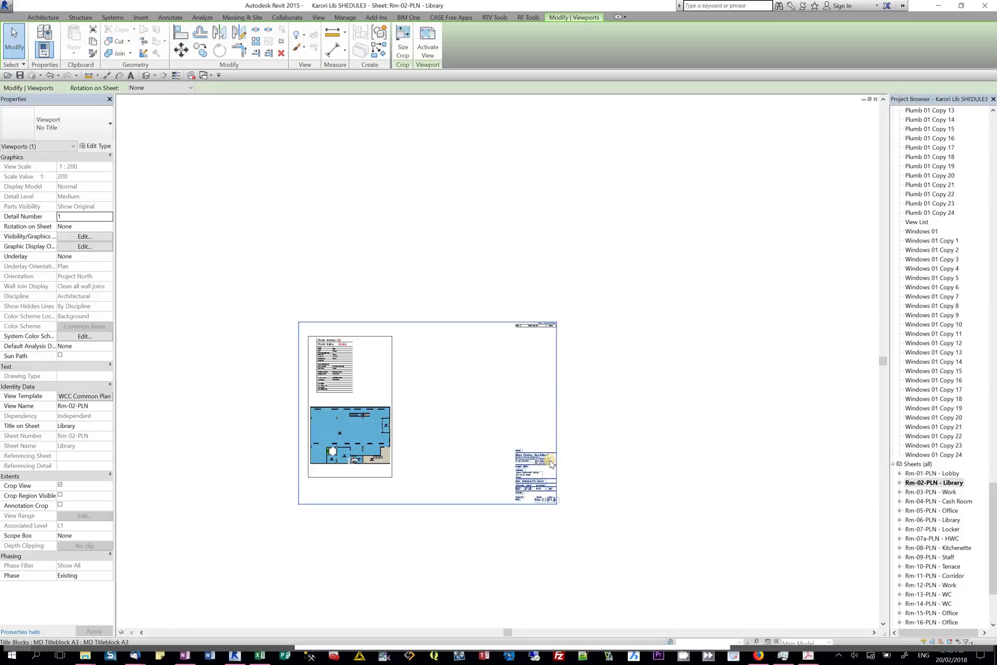
Place the Windows 01 Copy 1 schedule on the Rm-02-PLN - Library sheet, to the right of the room data tag.
click(506, 443)
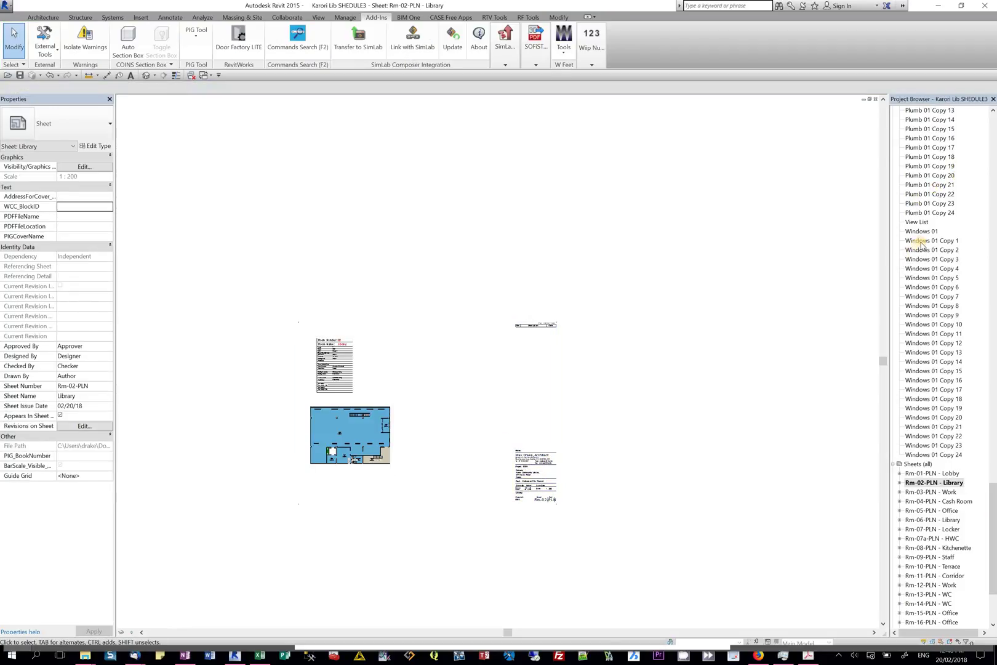
drag(921, 243, 465, 357)
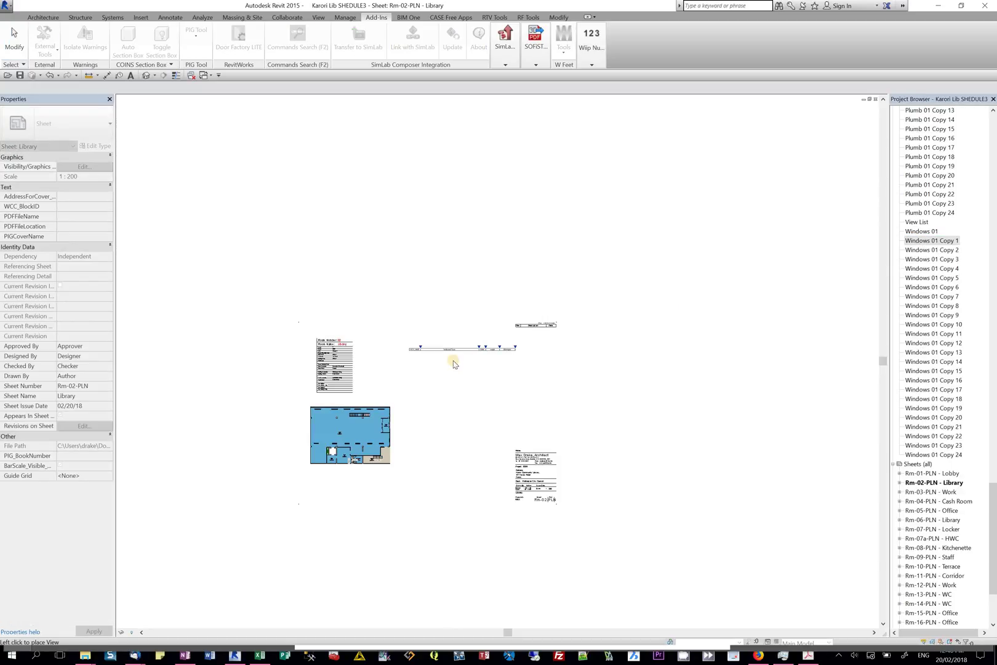
click(469, 346)
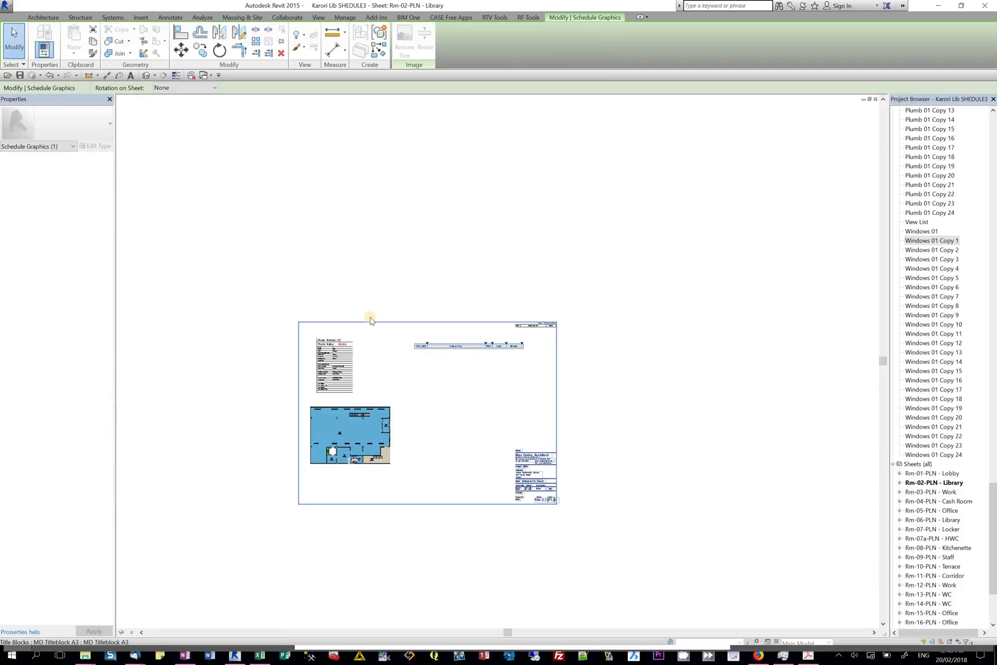
click(459, 357)
Open the placed window schedule, set its To Room: Number filter to equal 02, and return to the Library sheet.
double_click(459, 346)
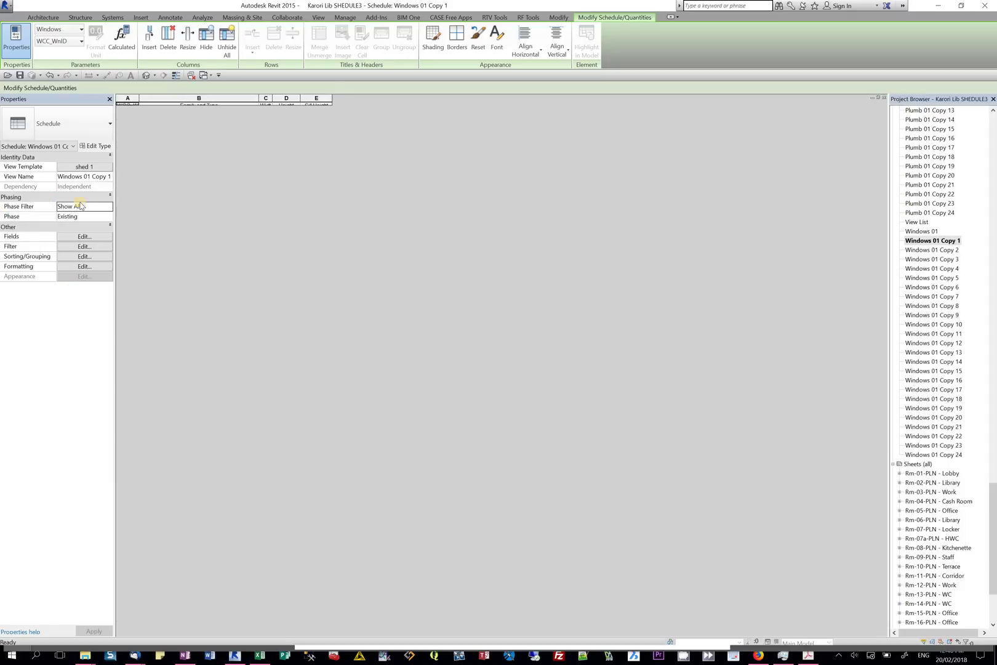
click(84, 246)
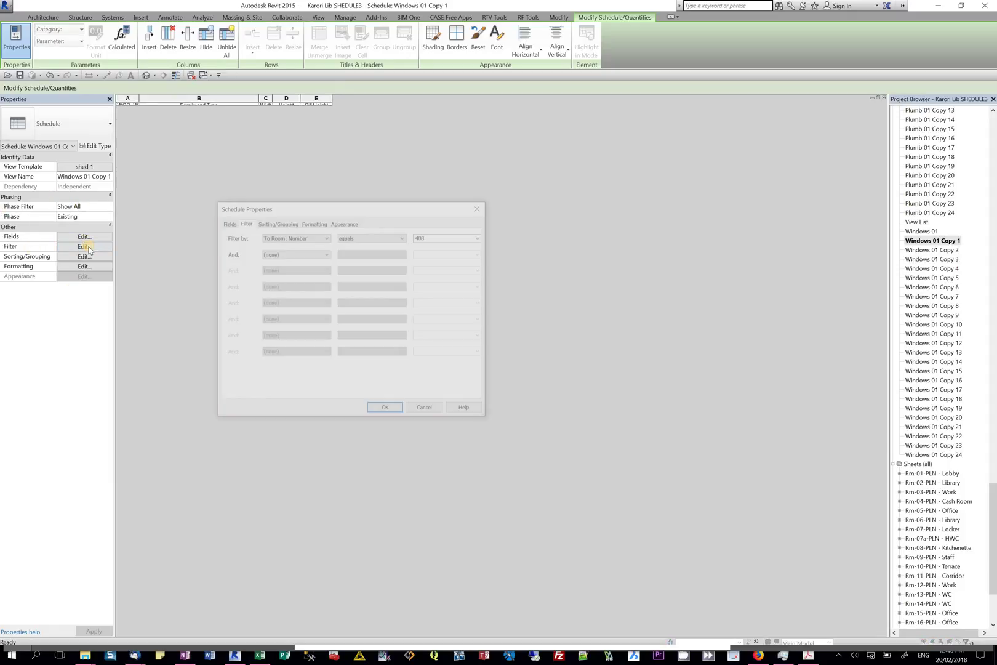
double_click(458, 239)
click(481, 237)
click(431, 246)
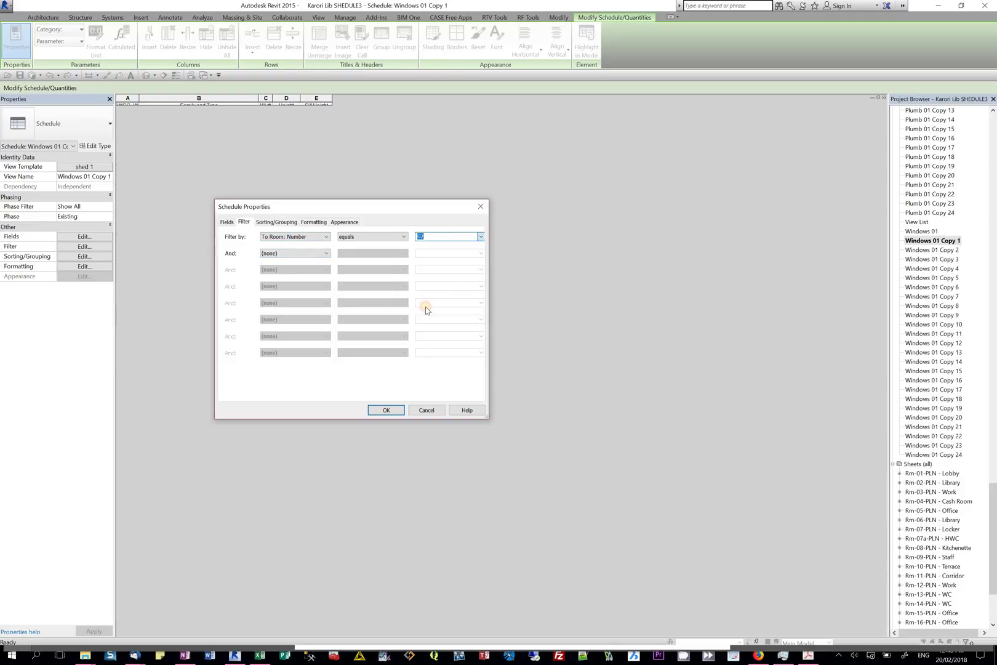
click(386, 410)
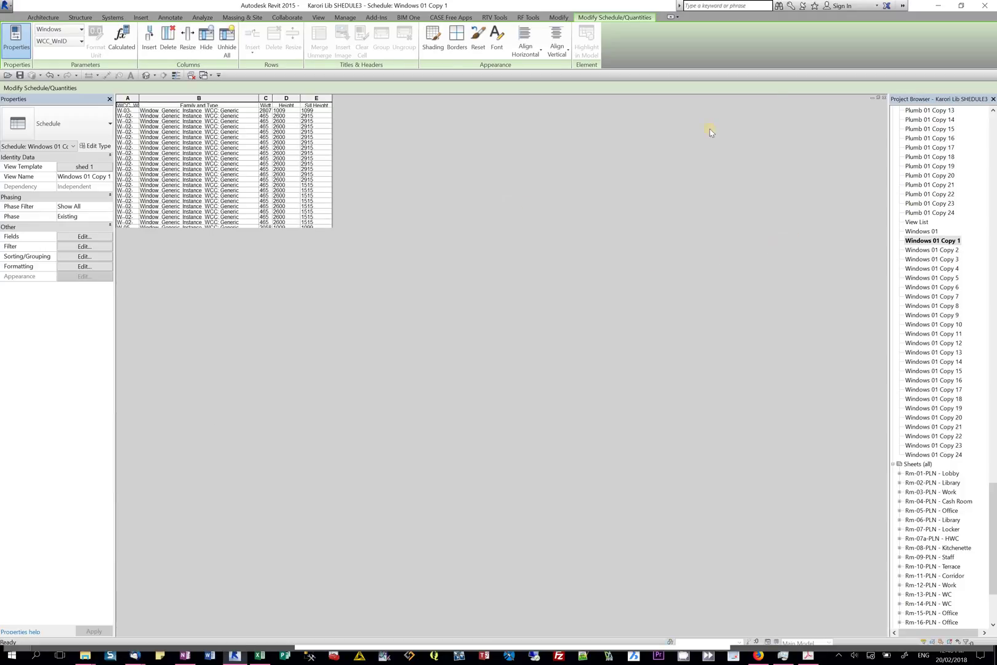
click(885, 101)
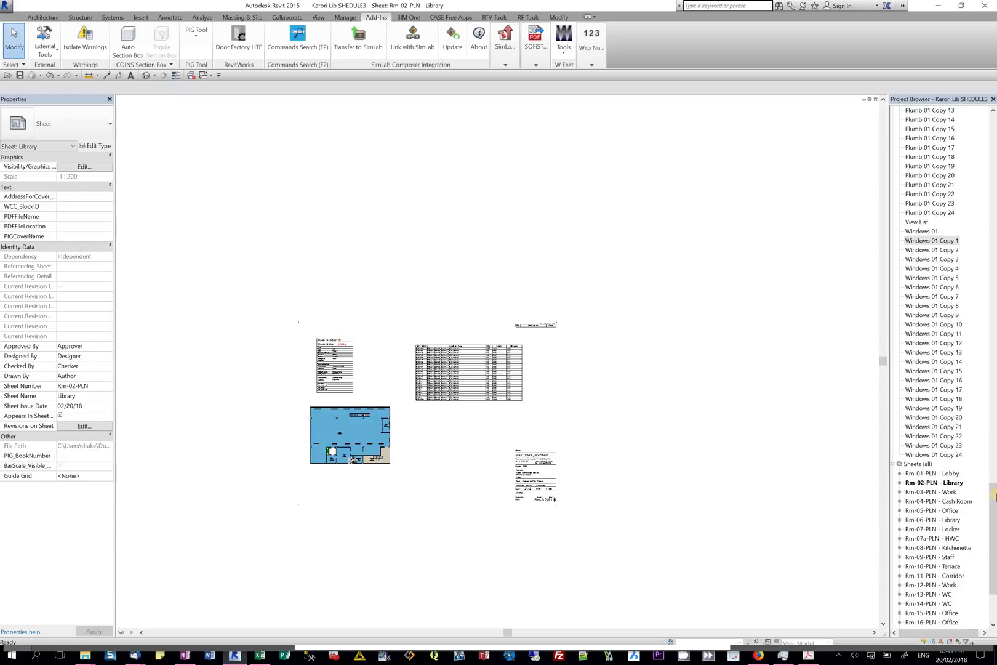
Open the Lighting 01 Copy 1 schedule to check its contents and close it again.
drag(995, 496, 995, 356)
click(928, 343)
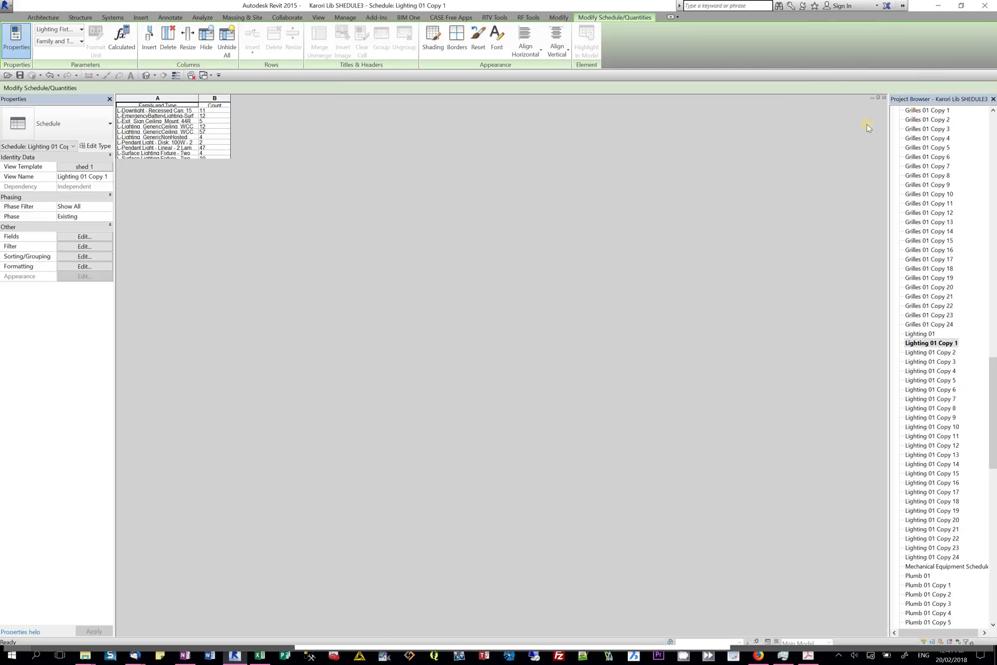
click(885, 98)
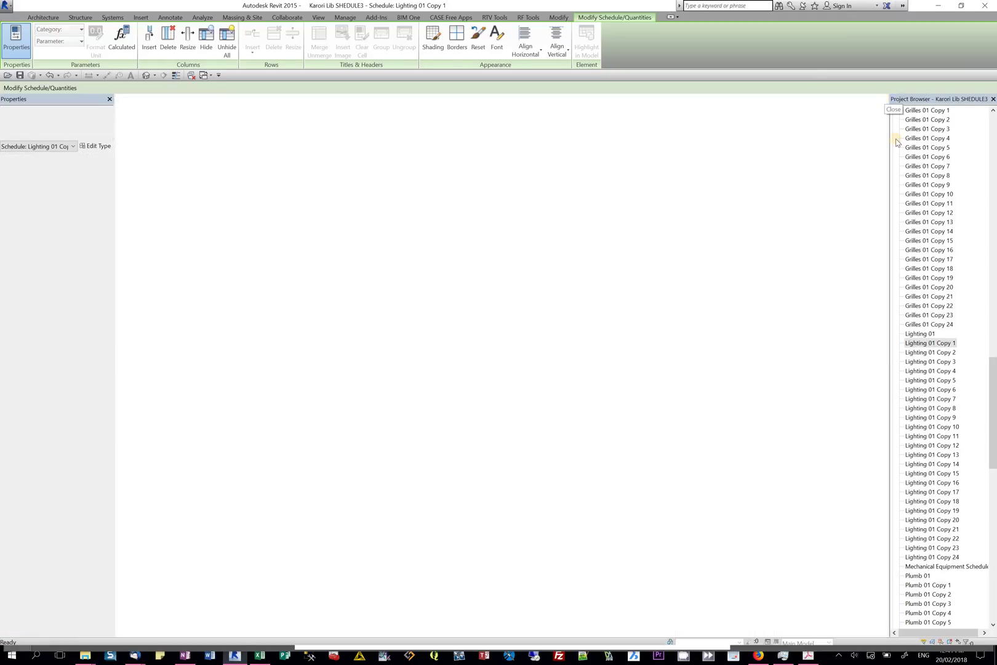
Add the Rcp-02-RCP ceiling plan to the Library sheet, dropping it outside the title block to the right.
drag(994, 343, 987, 195)
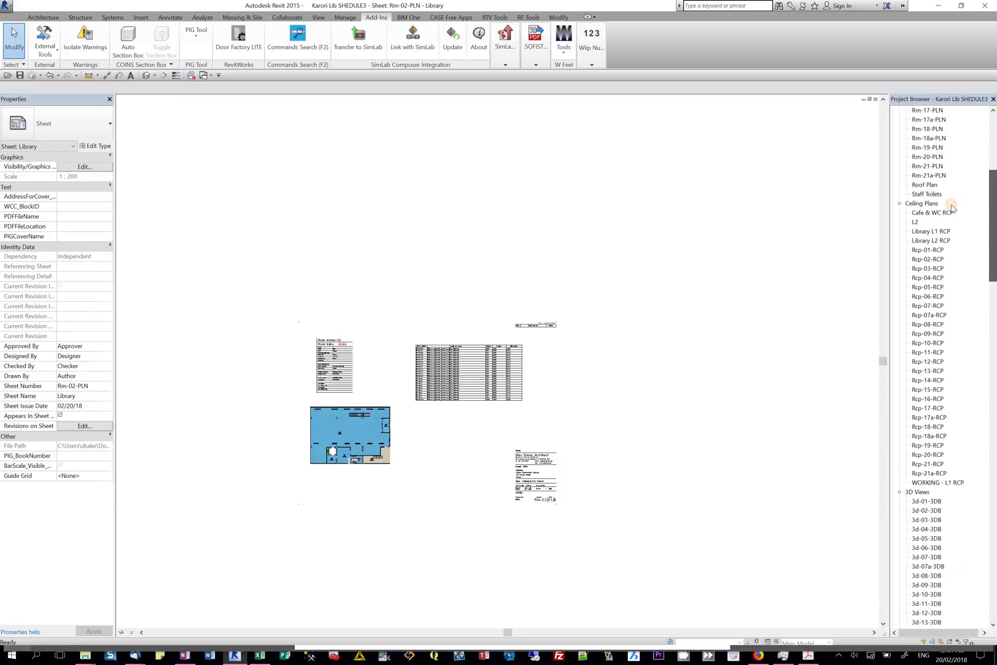
click(933, 260)
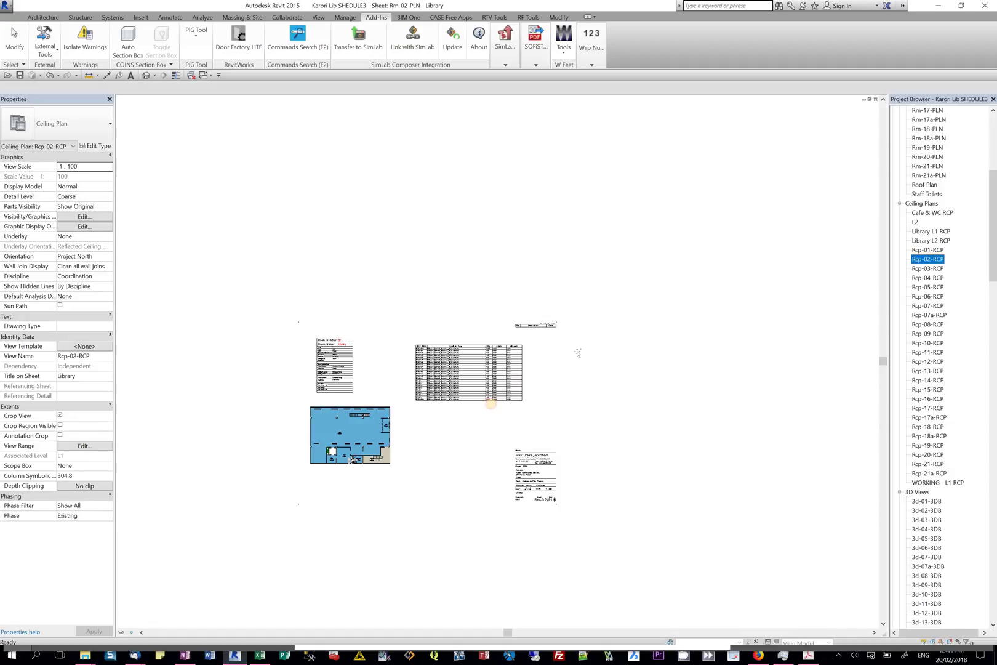
click(475, 425)
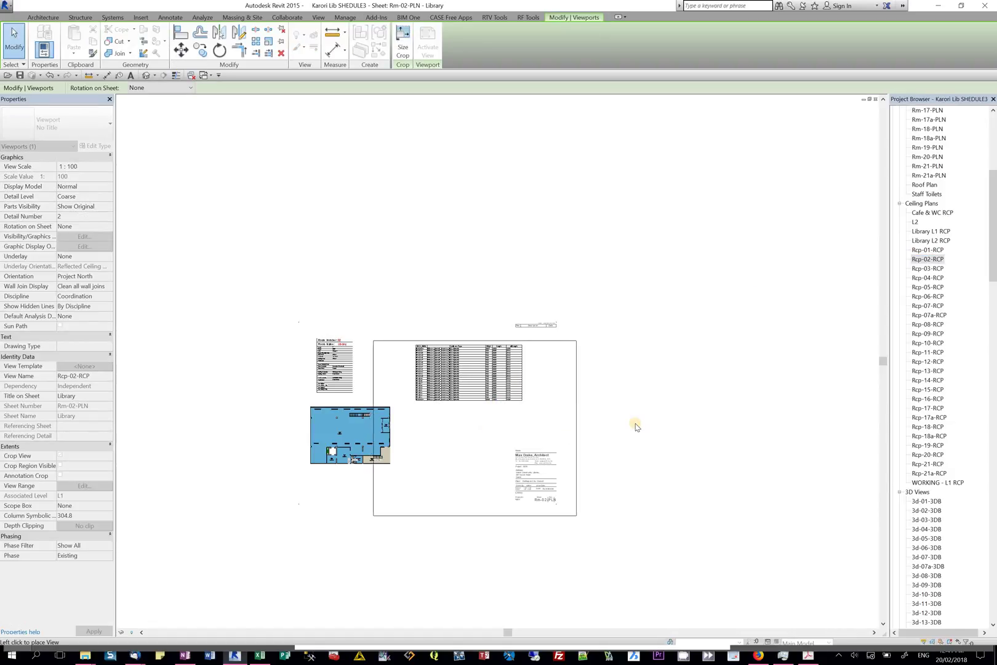
click(684, 428)
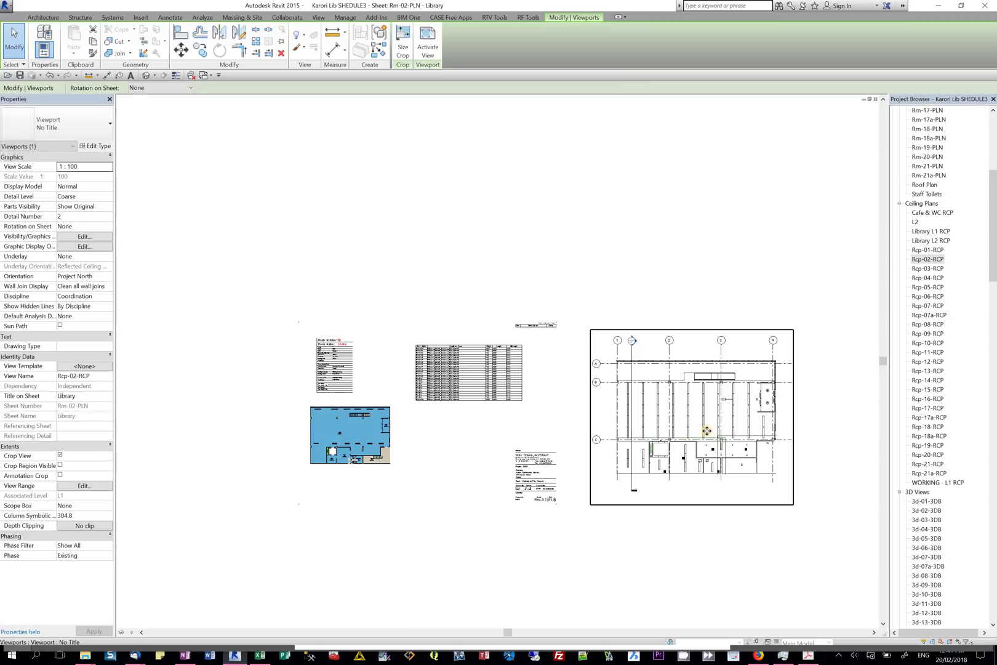
Open the Rcp-02-RCP ceiling plan and set its view scale to 1:200.
double_click(928, 259)
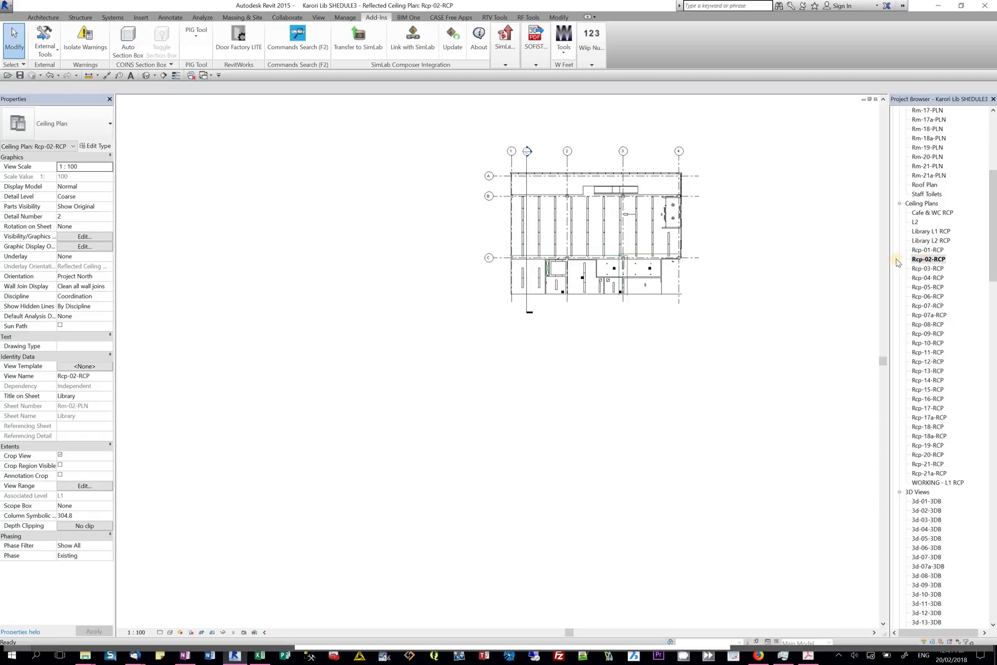
click(107, 166)
click(110, 167)
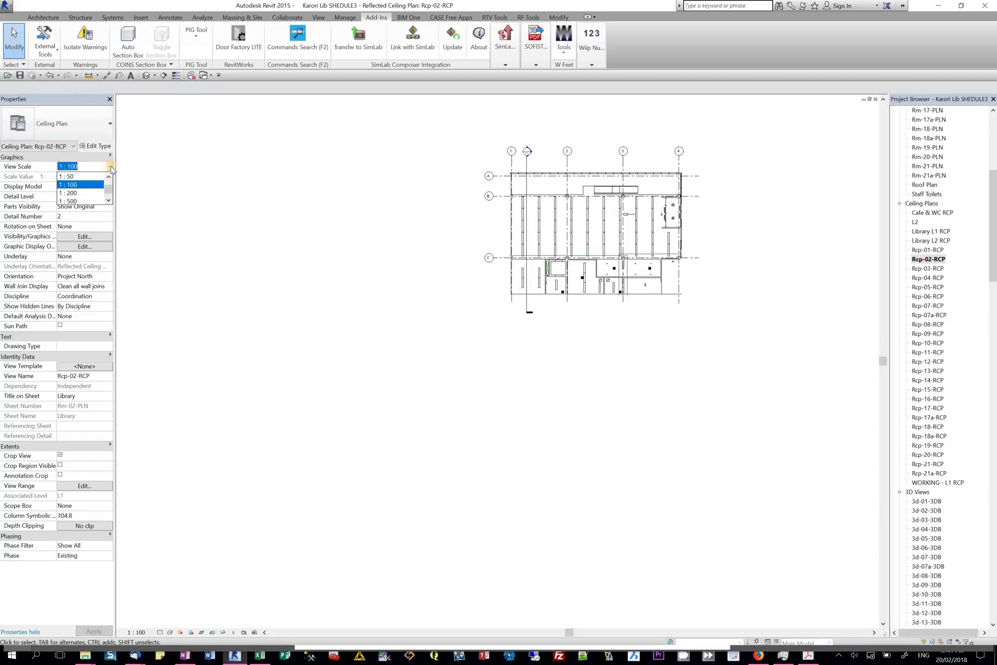
click(88, 193)
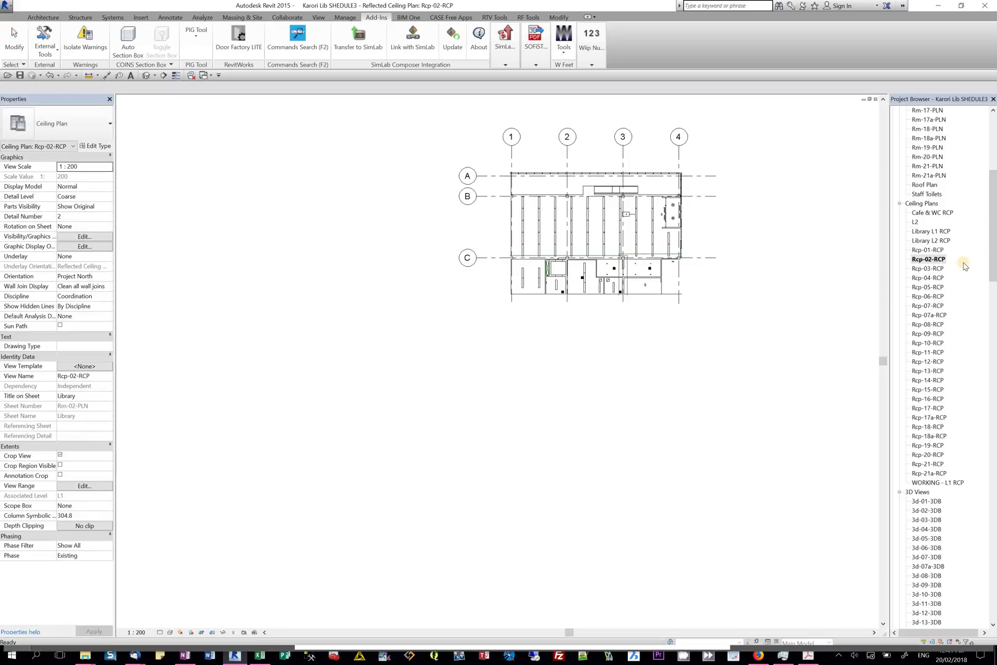
Return to the Library sheet and move the ceiling plan viewport inside the title block, below the window schedule.
right_click(835, 139)
click(848, 274)
drag(684, 439, 507, 440)
Place the 3d-01-3DB 3D view on the sheet between the room data tag and the window schedule.
drag(992, 226, 917, 242)
click(918, 240)
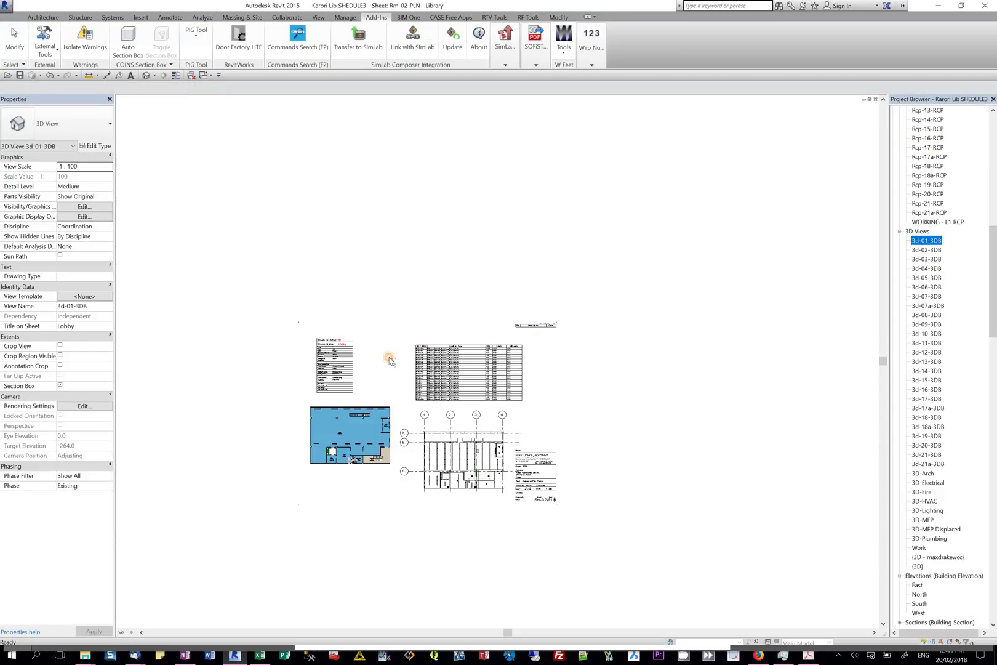
drag(389, 360, 390, 360)
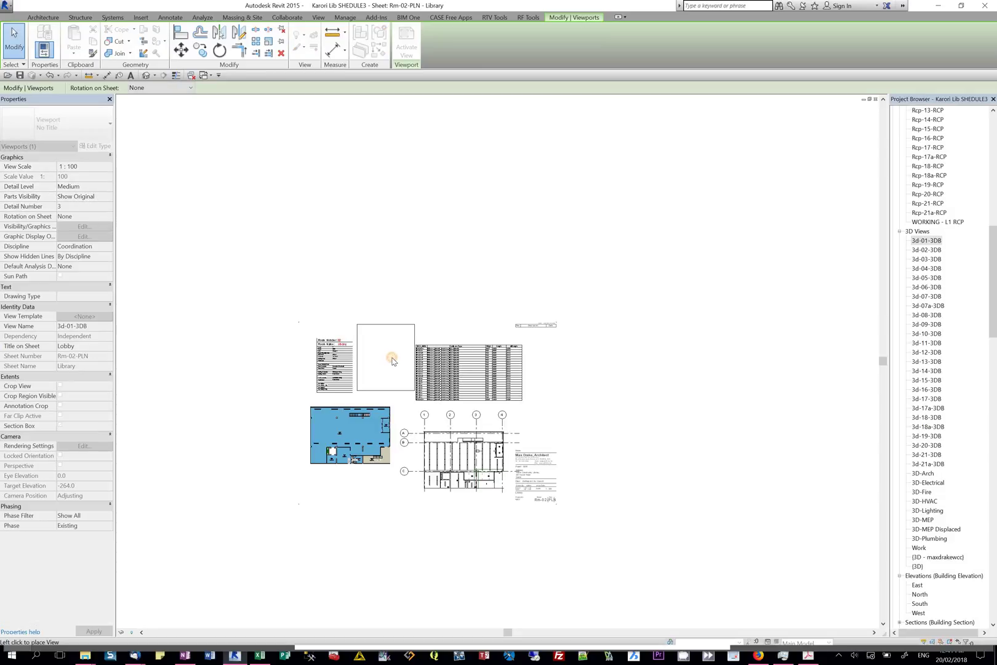
click(391, 360)
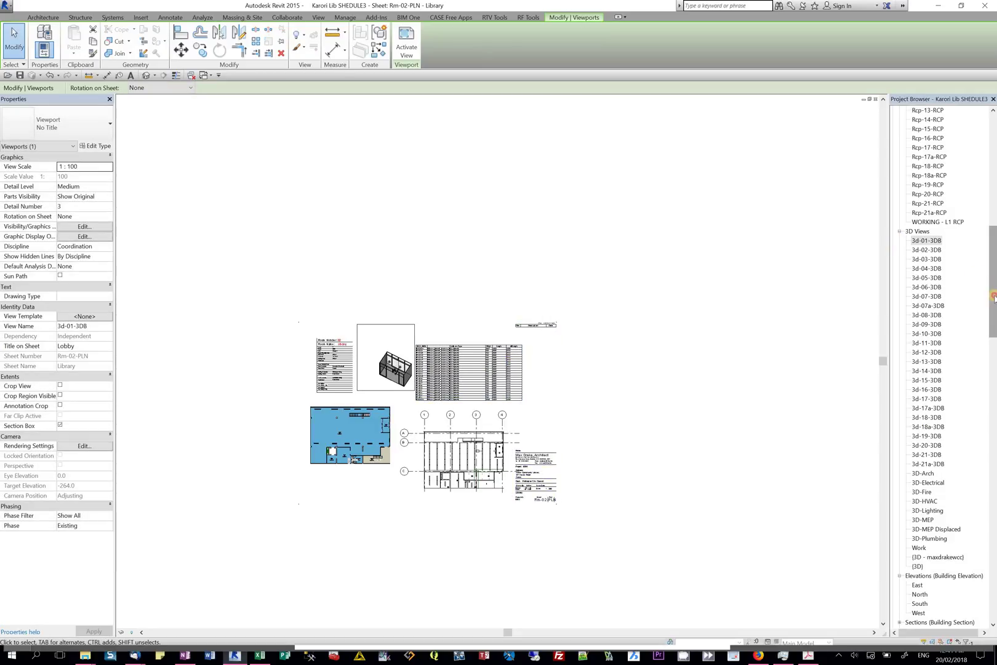
Place the Doors Copy 2 schedule on the sheet above the window schedule and check the finished layout.
drag(993, 298, 992, 372)
click(914, 352)
click(916, 362)
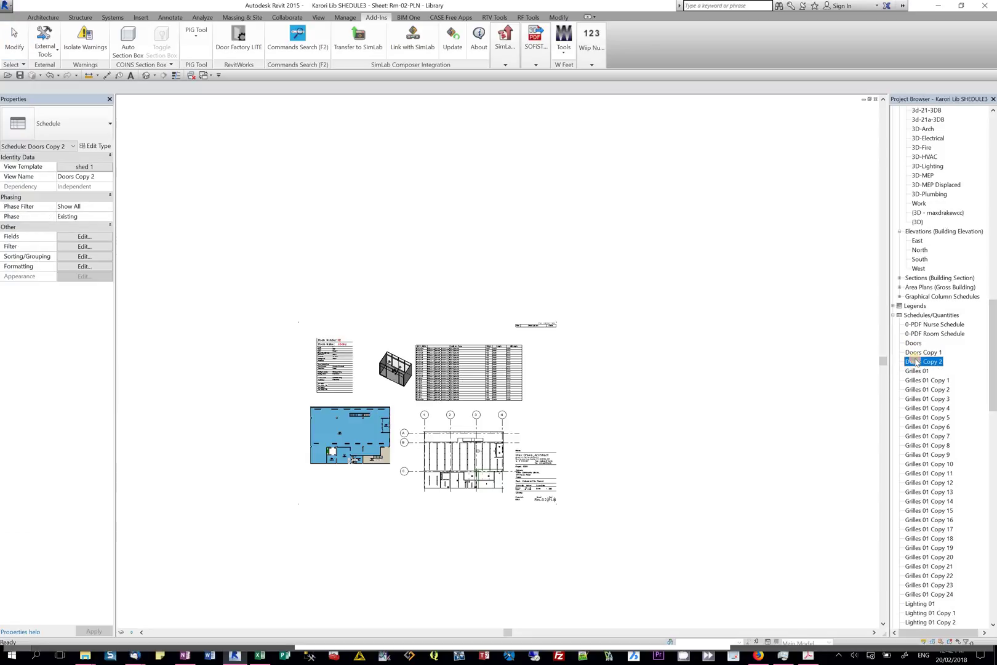
click(454, 332)
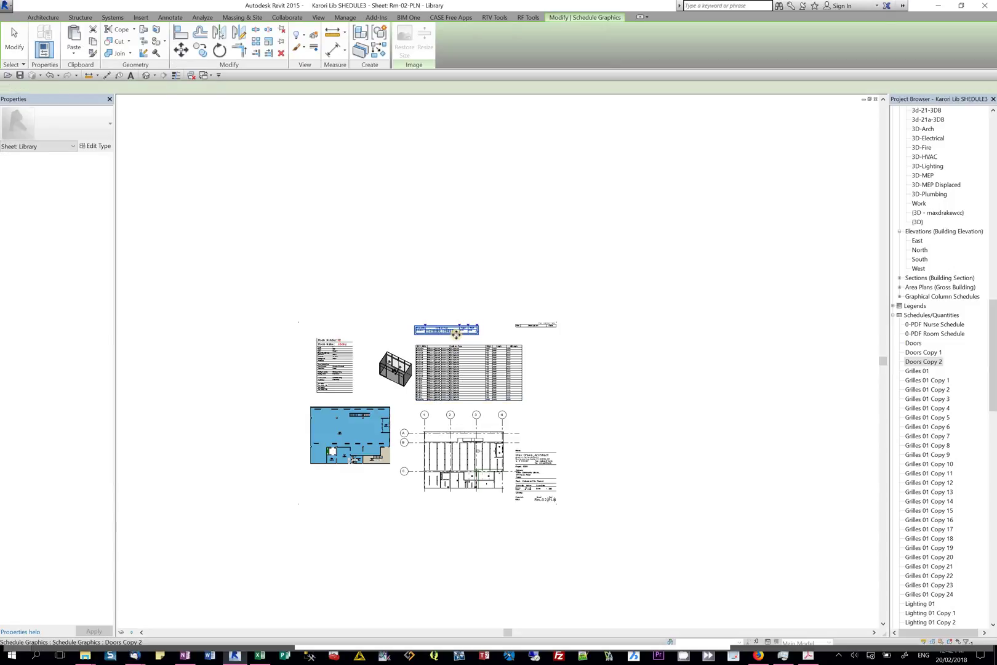
click(607, 369)
scroll(608, 369, up, 3)
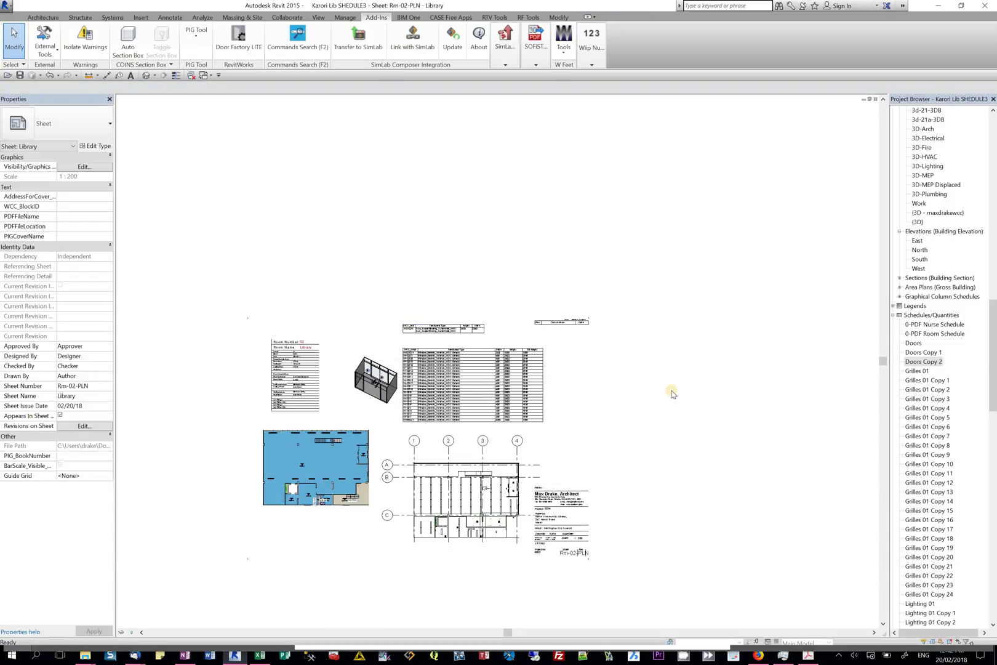
scroll(672, 394, up, 2)
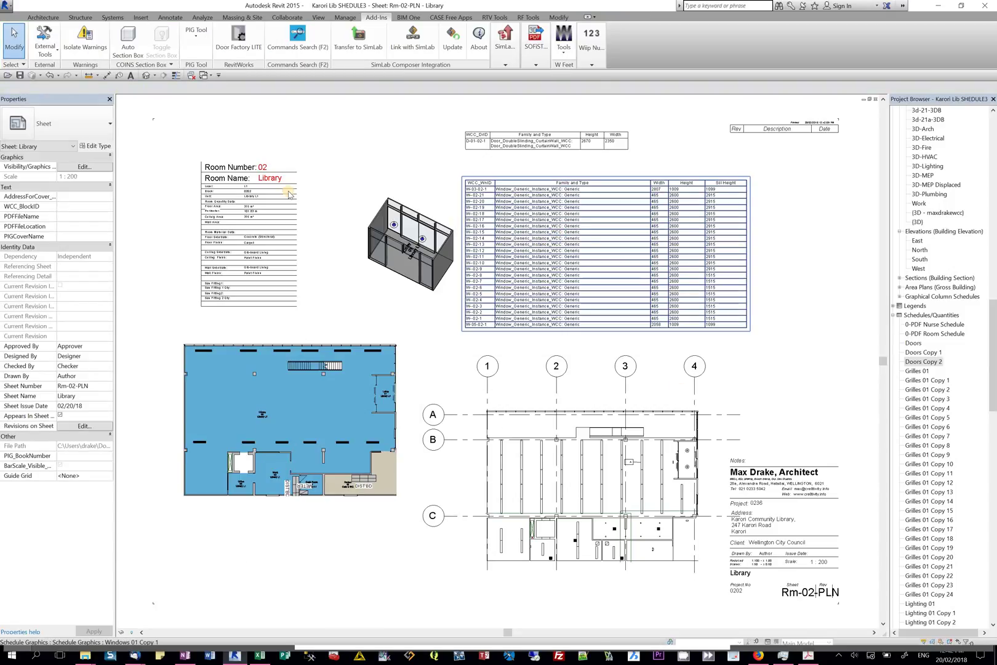